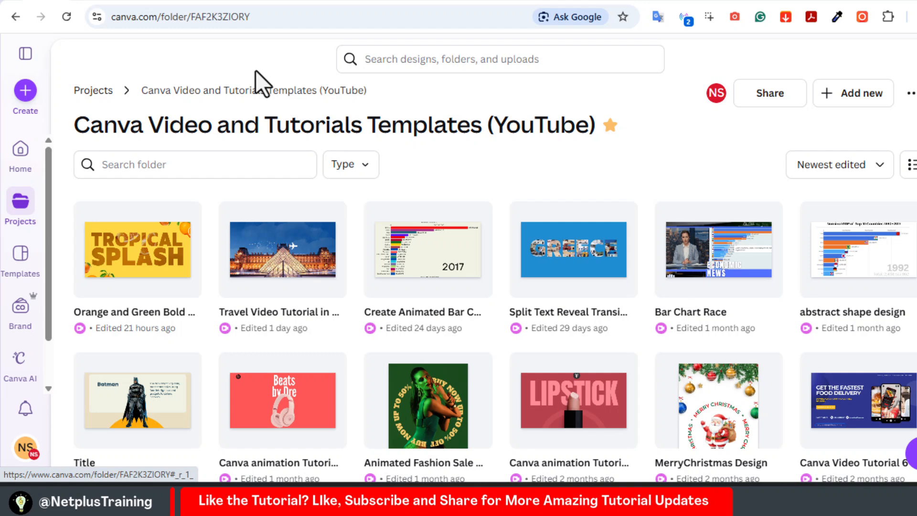
# Create a landscape video design of 1920 × 1080 px and add a blank page to its timeline
pyautogui.click(26, 93)
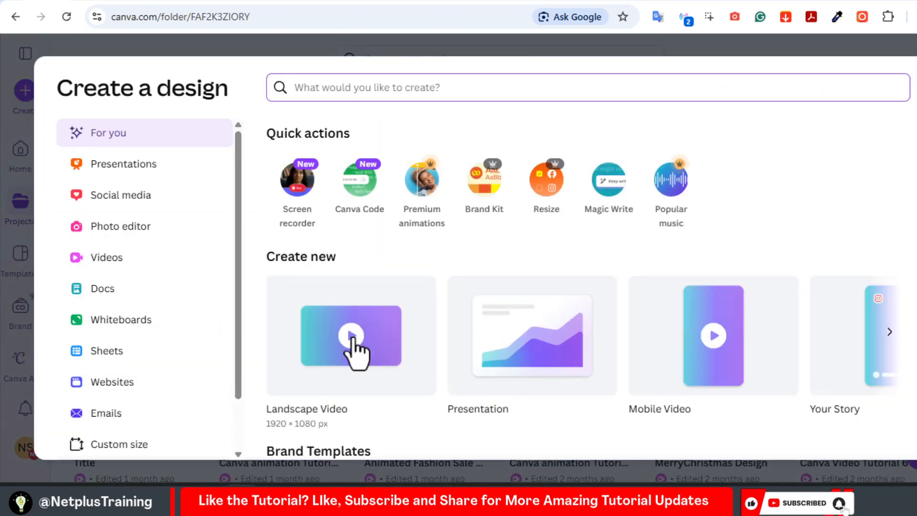
pyautogui.click(350, 361)
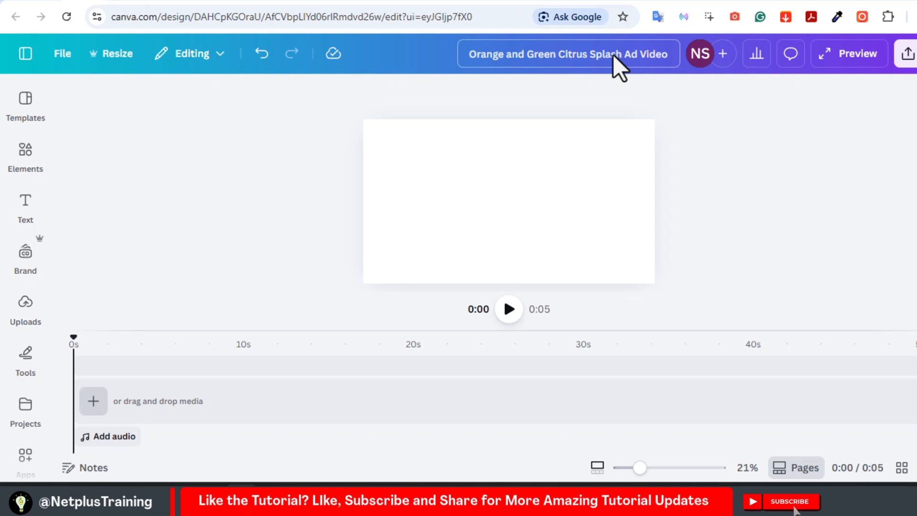
pyautogui.click(93, 400)
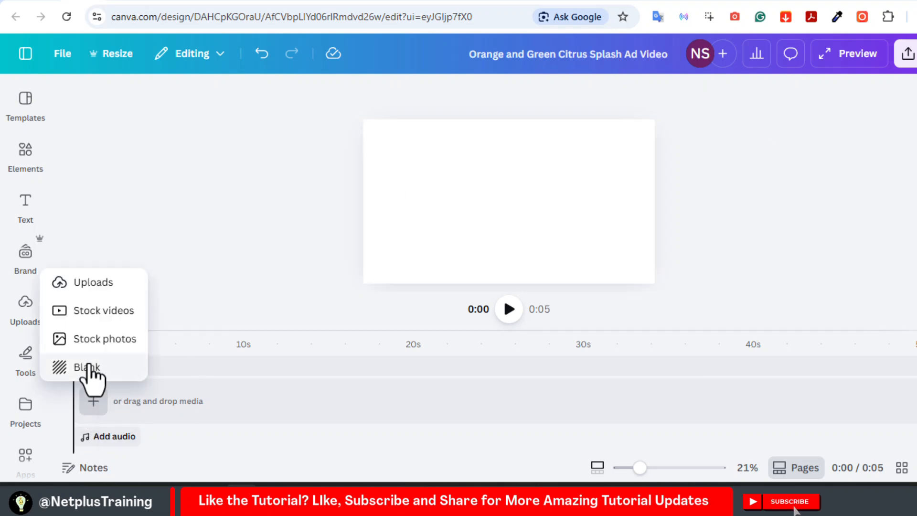
pyautogui.click(89, 368)
# Search the stock videos for "orange juice splash" and add the 7-second clip of falling orange slices to the page
pyautogui.click(27, 420)
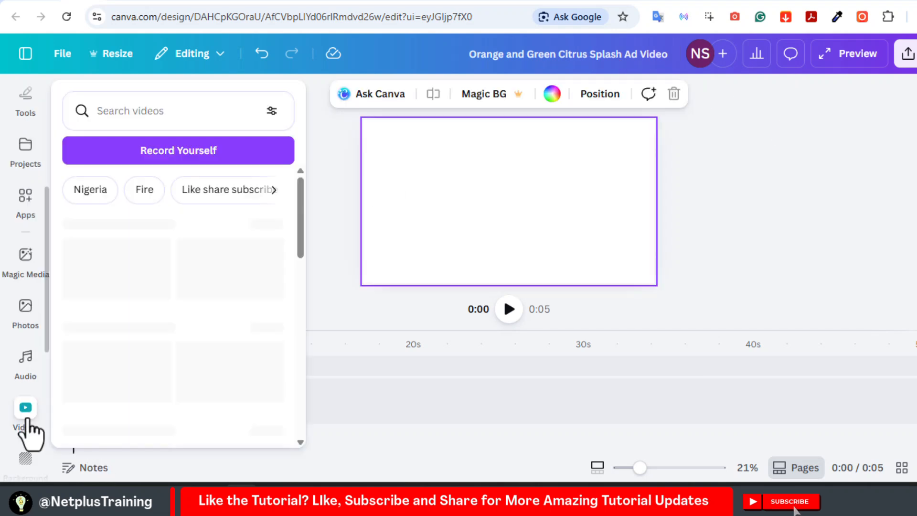
pyautogui.click(153, 106)
pyautogui.write('oran')
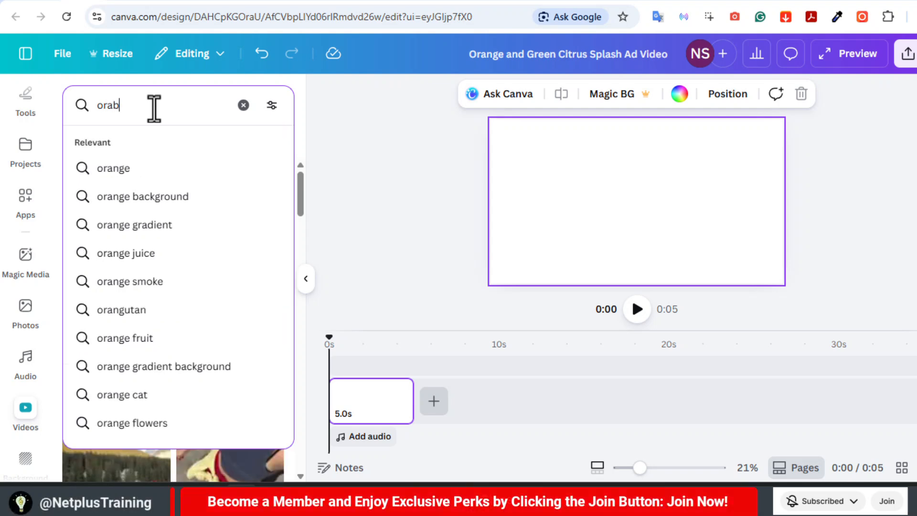
pyautogui.write('ge juic')
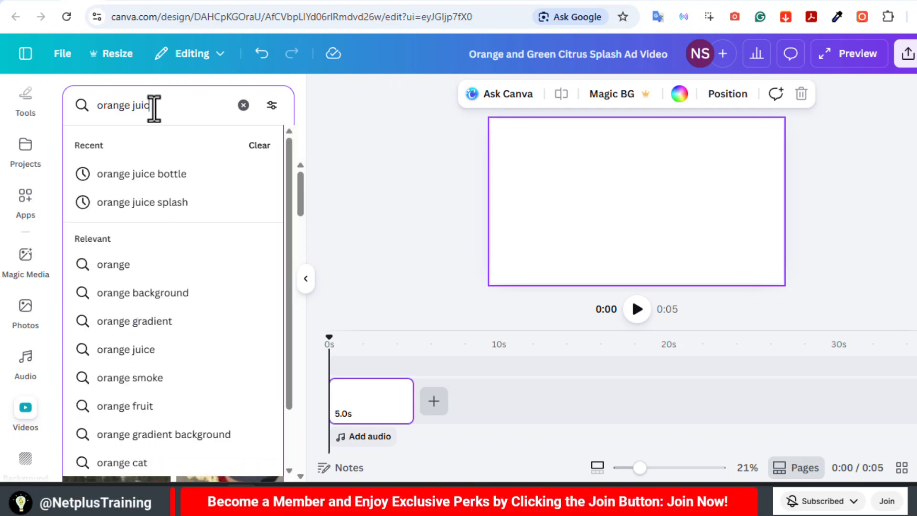
pyautogui.write('e splash')
pyautogui.press('Return')
pyautogui.moveTo(300, 191); pyautogui.dragTo(294, 341)
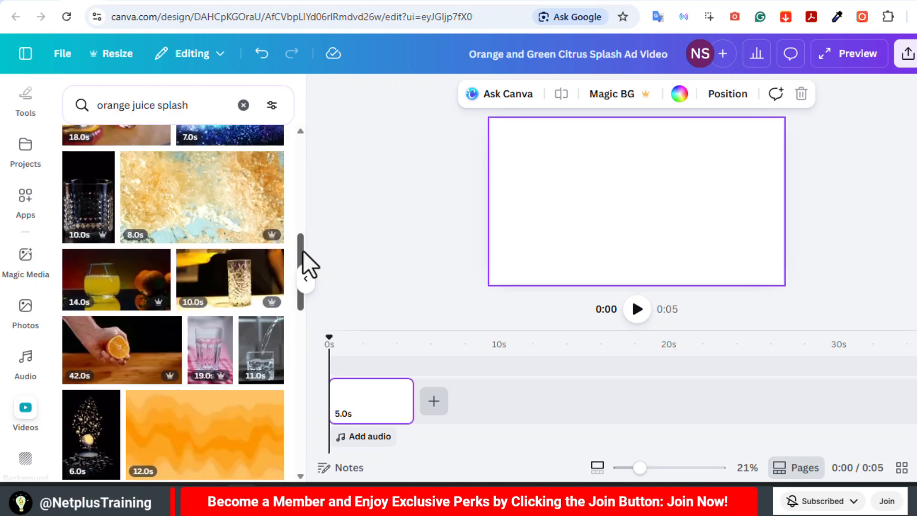
pyautogui.moveTo(302, 251); pyautogui.dragTo(300, 329)
pyautogui.moveTo(119, 230); pyautogui.dragTo(354, 375)
# Preview the orange slices clip, trim it to 4.8 seconds and enlarge it on the page
pyautogui.click(637, 309)
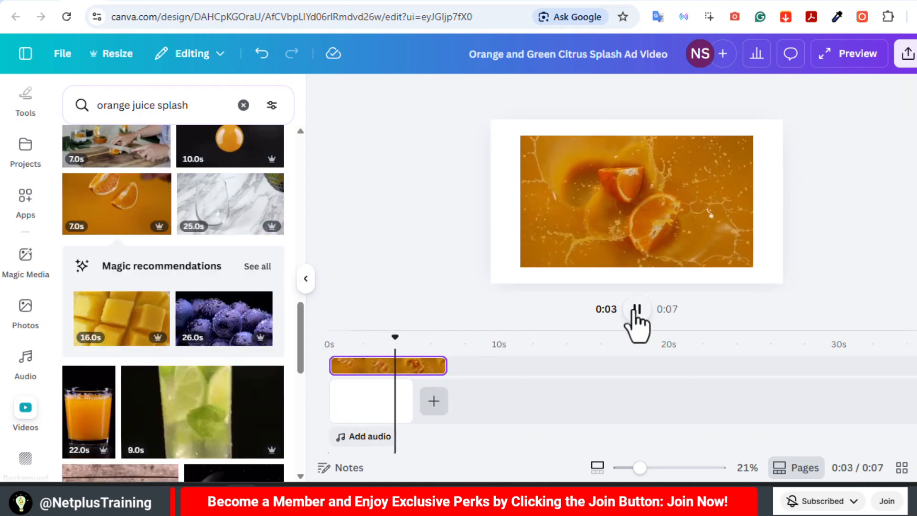
pyautogui.click(636, 309)
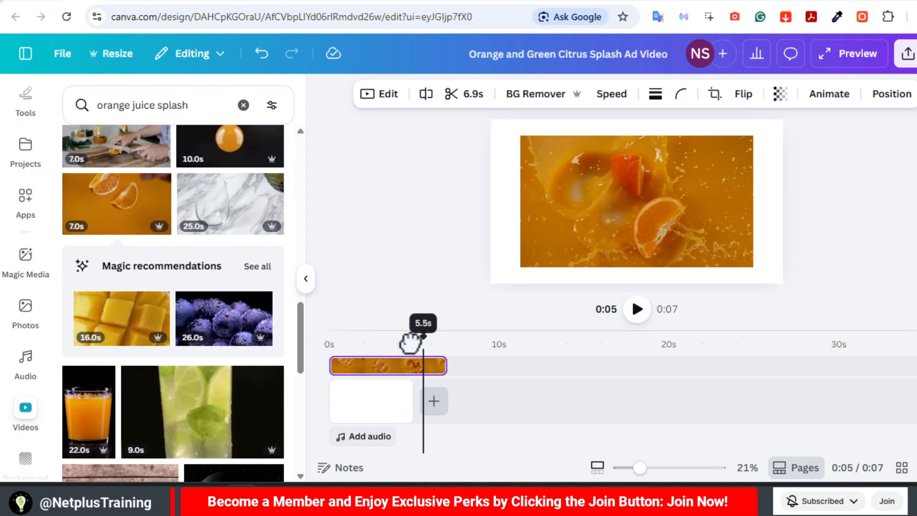
pyautogui.moveTo(410, 343); pyautogui.dragTo(392, 344)
pyautogui.click(412, 405)
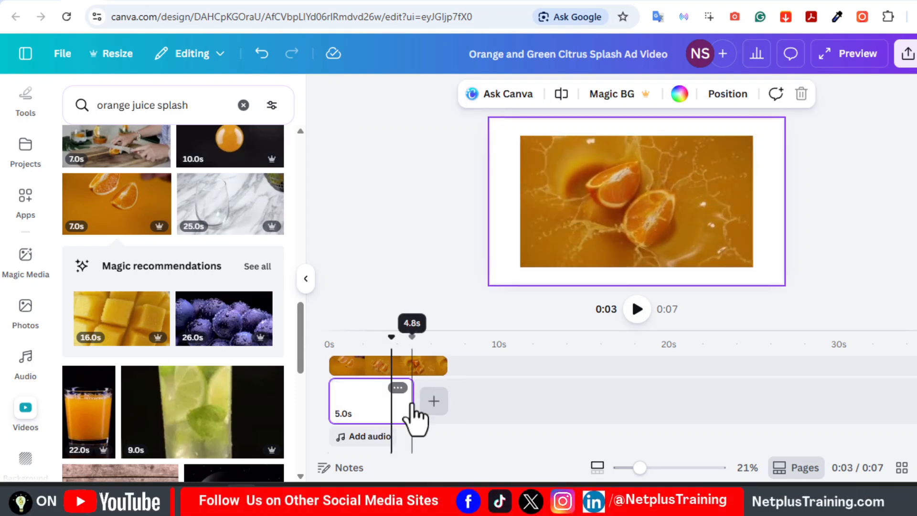
pyautogui.moveTo(411, 401); pyautogui.dragTo(411, 402)
pyautogui.moveTo(418, 366); pyautogui.dragTo(409, 368)
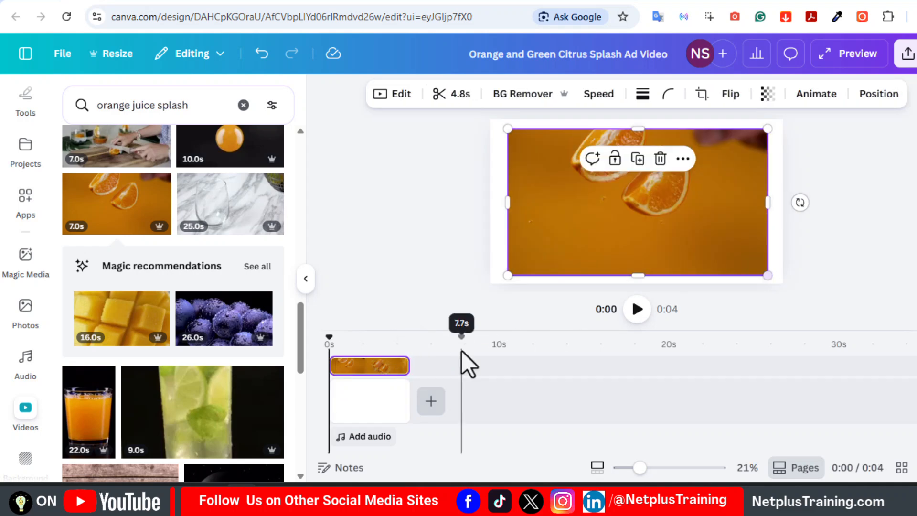
# Add a text box reading "tropical" and place it horizontally centred over the upper half of the clip
pyautogui.moveTo(330, 338); pyautogui.dragTo(336, 336)
pyautogui.scroll(3, 40, 133)
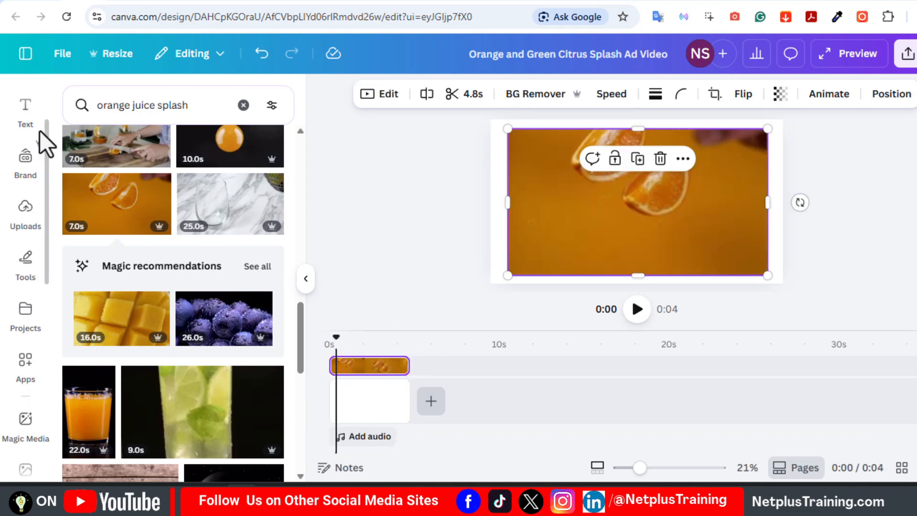
pyautogui.click(26, 125)
pyautogui.write('tle')
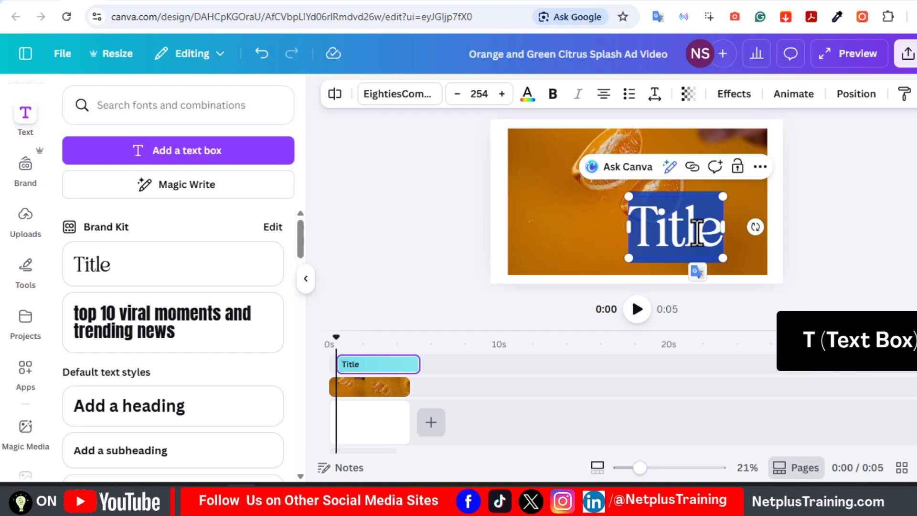
pyautogui.write('tropical')
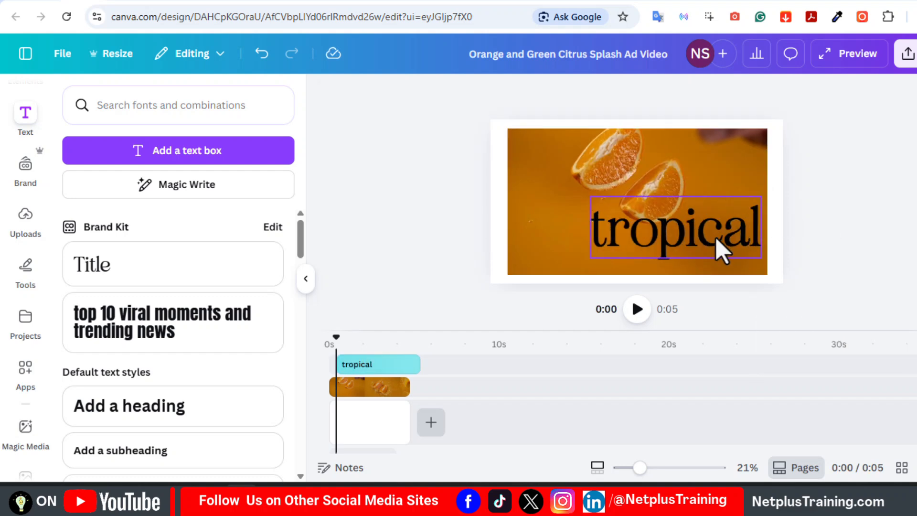
pyautogui.moveTo(718, 248); pyautogui.dragTo(676, 225)
# Duplicate the "tropical" text directly below the original and change the copy to "splash"
pyautogui.click(688, 234)
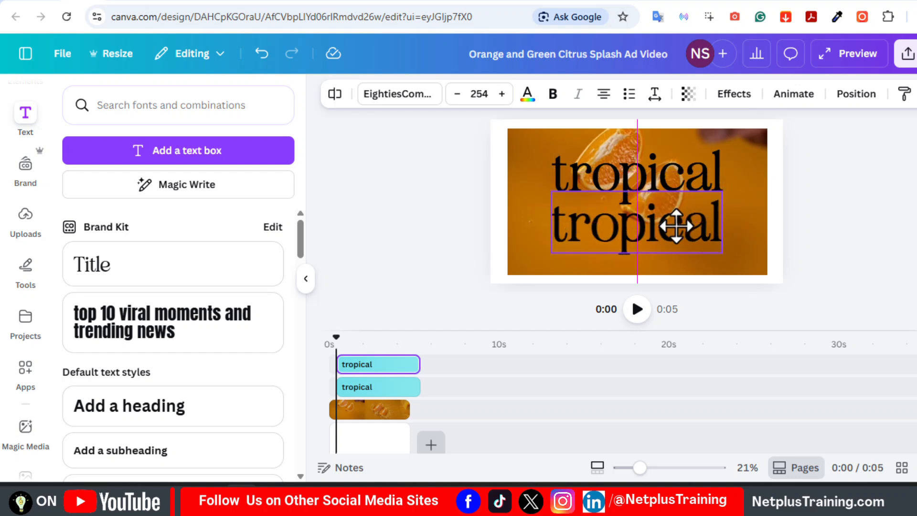
pyautogui.doubleClick(676, 229)
pyautogui.write('splash')
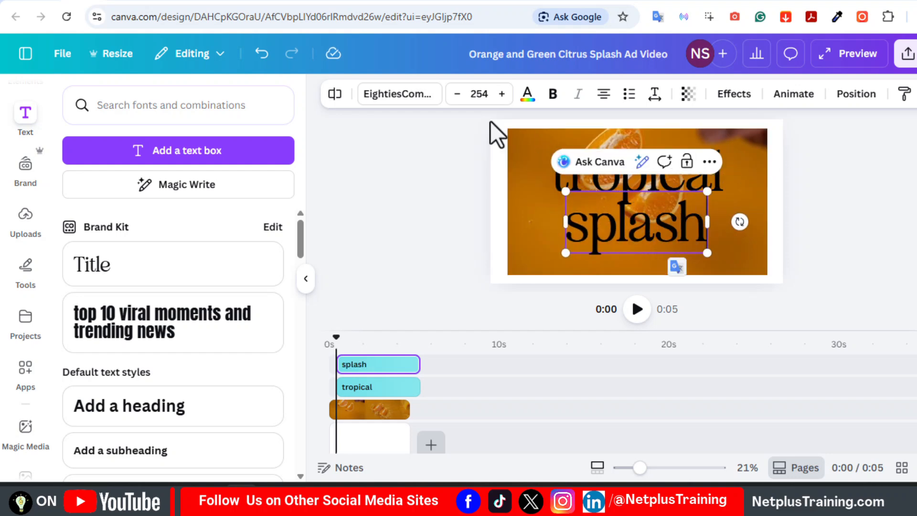
# Search the fonts for "210" and apply 210 수퍼사이즈 Black Box to the "tropical" text
pyautogui.click(573, 183)
pyautogui.click(400, 94)
pyautogui.click(145, 163)
pyautogui.write('210')
pyautogui.moveTo(300, 215); pyautogui.dragTo(307, 411)
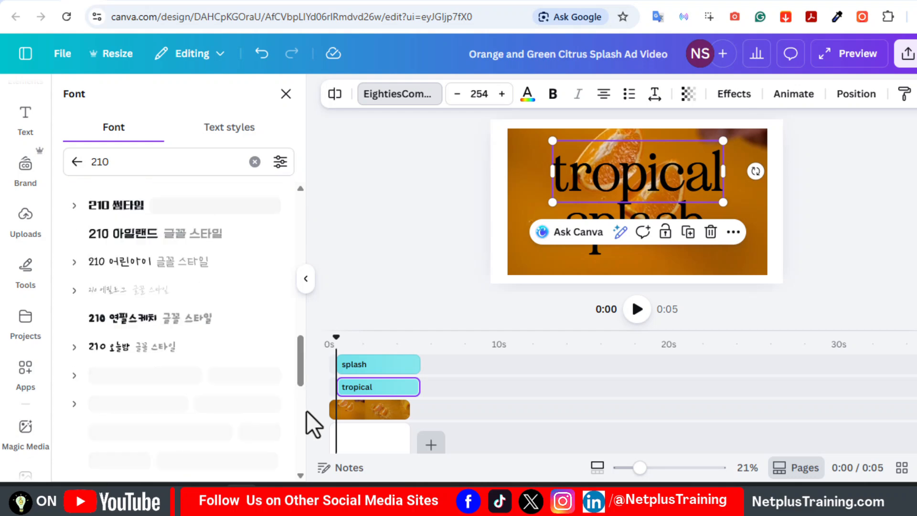
pyautogui.click(296, 411)
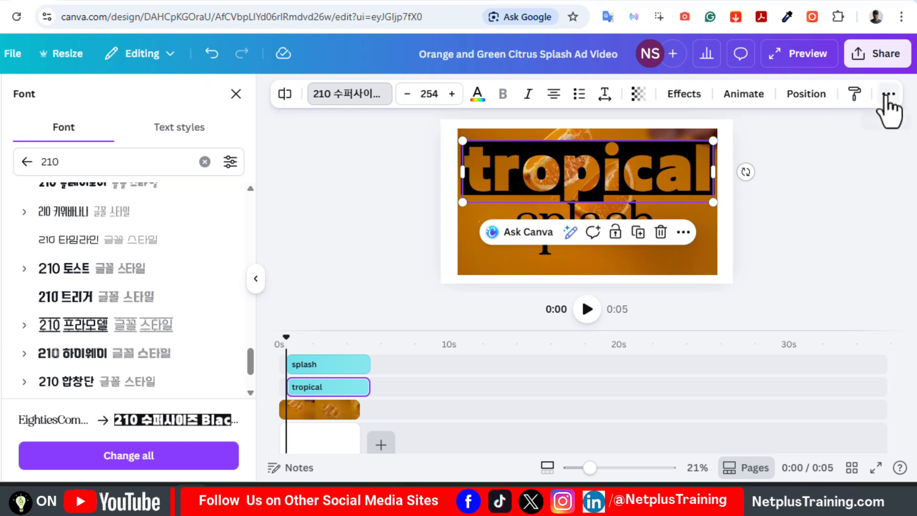
# Set the "tropical" text to uppercase and reduce its font size to 204 so it fits on one line
pyautogui.click(887, 98)
pyautogui.click(886, 126)
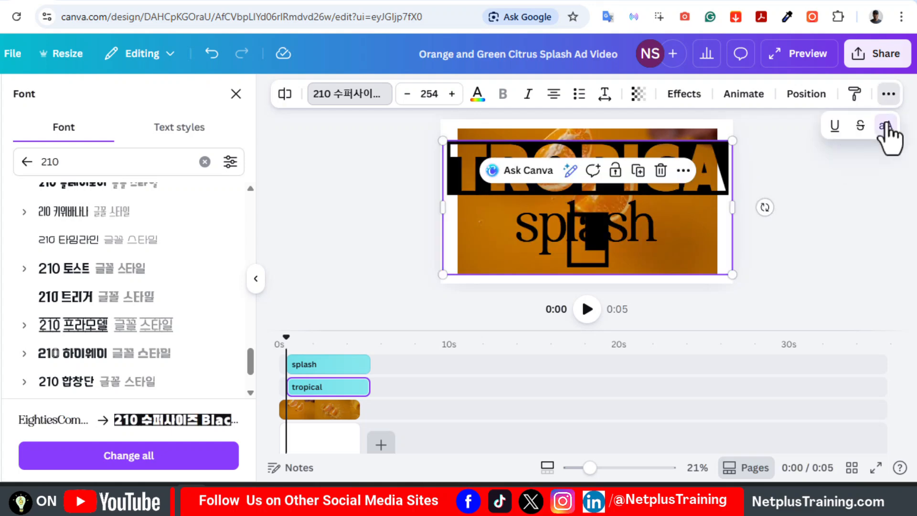
pyautogui.click(405, 96)
pyautogui.click(405, 95)
pyautogui.click(405, 95)
pyautogui.click(405, 95)
pyautogui.click(405, 96)
pyautogui.click(405, 95)
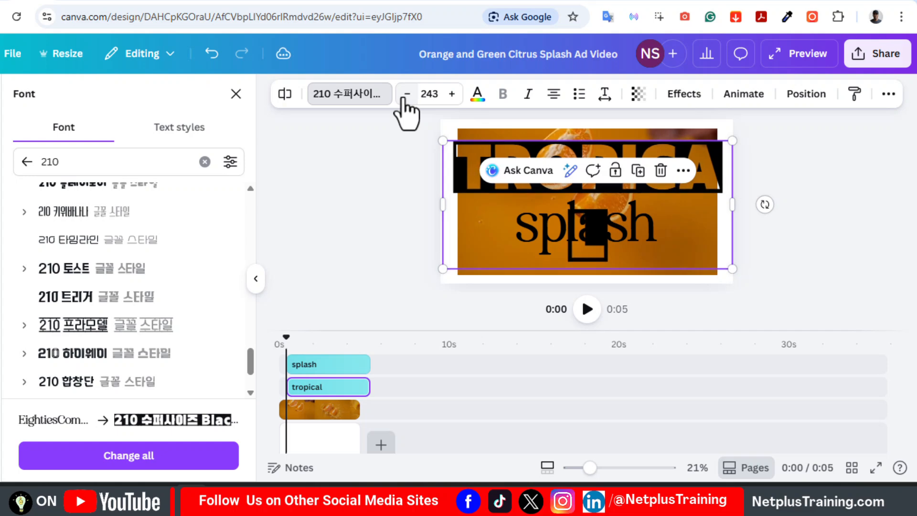
pyautogui.click(405, 95)
pyautogui.click(405, 95)
pyautogui.click(405, 95)
pyautogui.click(412, 95)
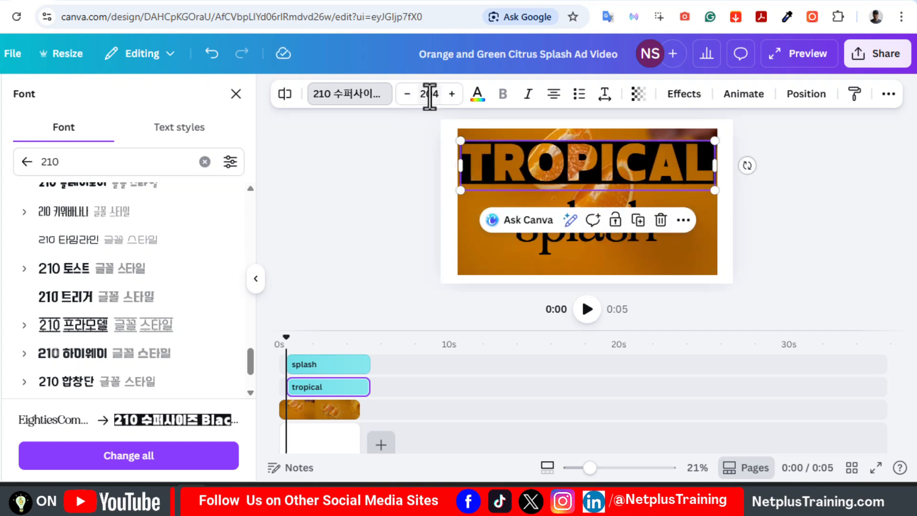
# Apply the 210 수퍼사이즈 Black Box font to the "splash" text and set it to uppercase
pyautogui.click(629, 249)
pyautogui.click(344, 96)
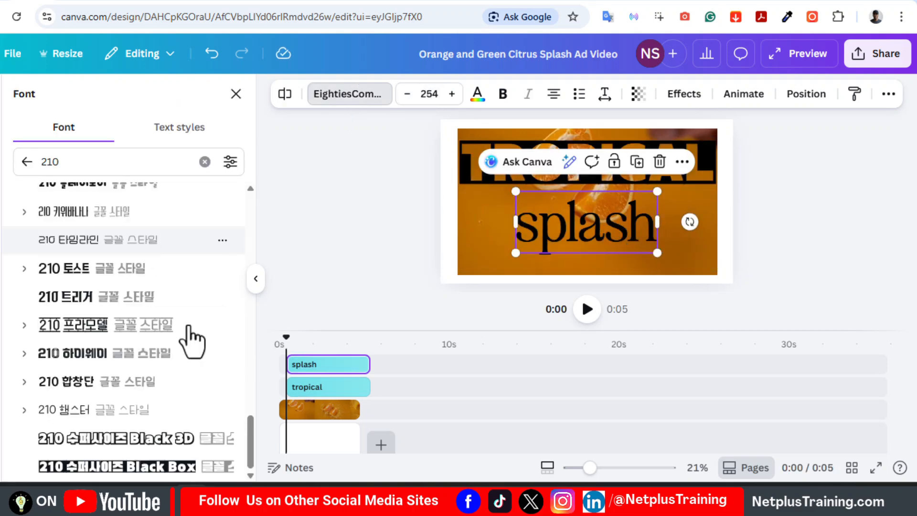
pyautogui.click(158, 467)
pyautogui.click(889, 94)
pyautogui.click(885, 125)
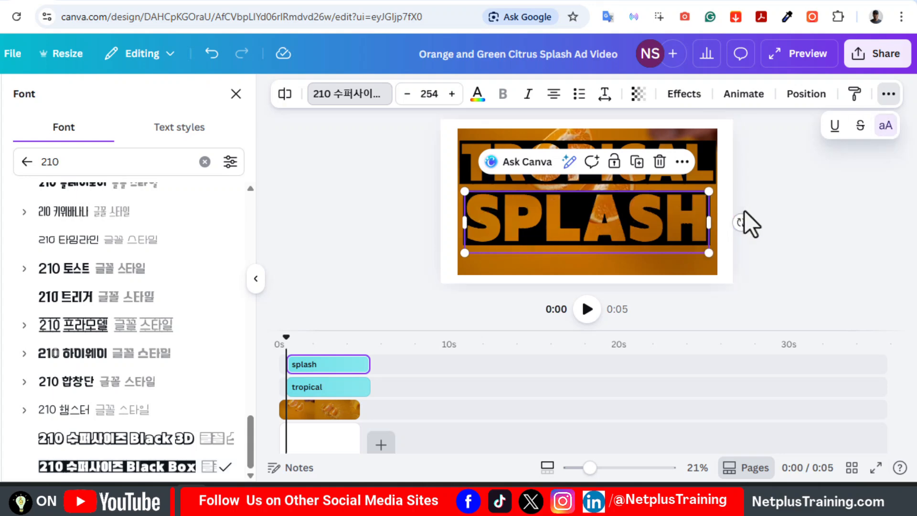
# Enlarge the "splash" text to size 263 and position both words as a tight, centred stack over the clip
pyautogui.moveTo(710, 252); pyautogui.dragTo(715, 259)
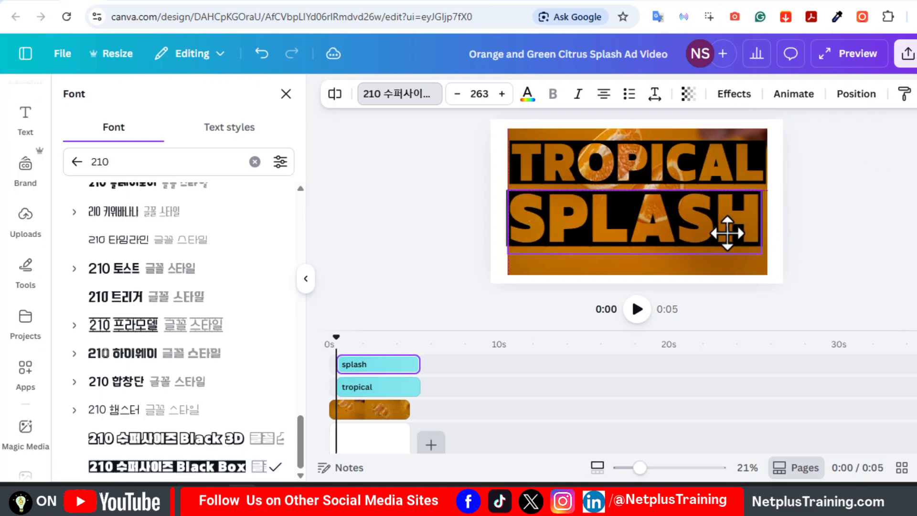
pyautogui.moveTo(676, 231); pyautogui.dragTo(743, 208)
pyautogui.click(734, 176)
pyautogui.keyDown('shift'); pyautogui.click(742, 199); pyautogui.keyUp('shift')
pyautogui.click(844, 218)
# Change the colour of both the "tropical" and "splash" texts to yellow #ffd942
pyautogui.click(577, 155)
pyautogui.click(528, 94)
pyautogui.click(76, 198)
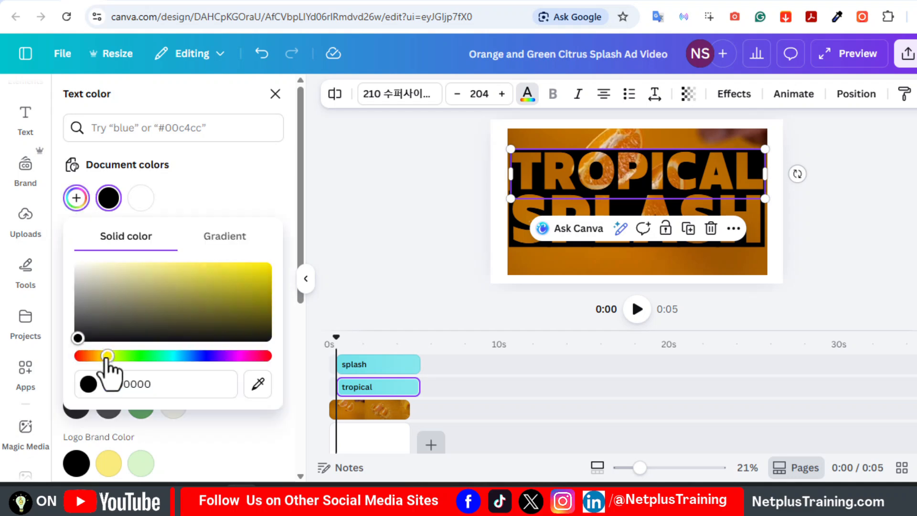
pyautogui.click(108, 355)
pyautogui.moveTo(219, 292); pyautogui.dragTo(219, 266)
pyautogui.click(527, 215)
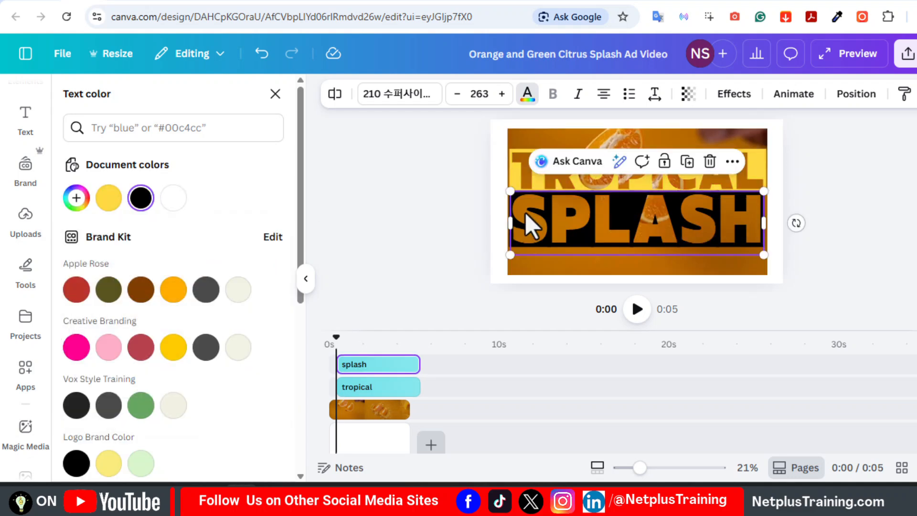
pyautogui.click(108, 198)
# Align both text layers with the clip's start and end, and add a rectangle shape with the same duration
pyautogui.moveTo(411, 388); pyautogui.dragTo(410, 368)
pyautogui.moveTo(351, 347); pyautogui.dragTo(305, 343)
pyautogui.press('r')
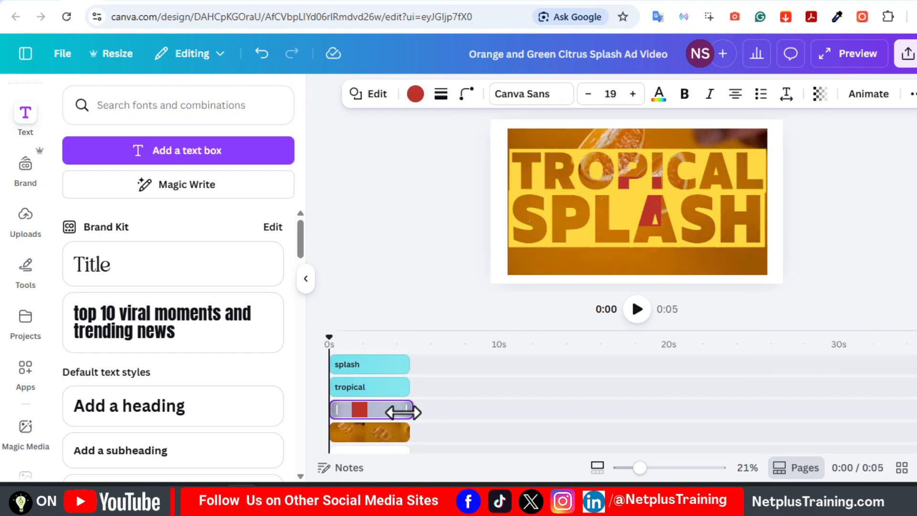
pyautogui.moveTo(403, 412)
pyautogui.mouseDown()
pyautogui.moveTo(417, 412)
pyautogui.moveTo(405, 411)
pyautogui.mouseUp()
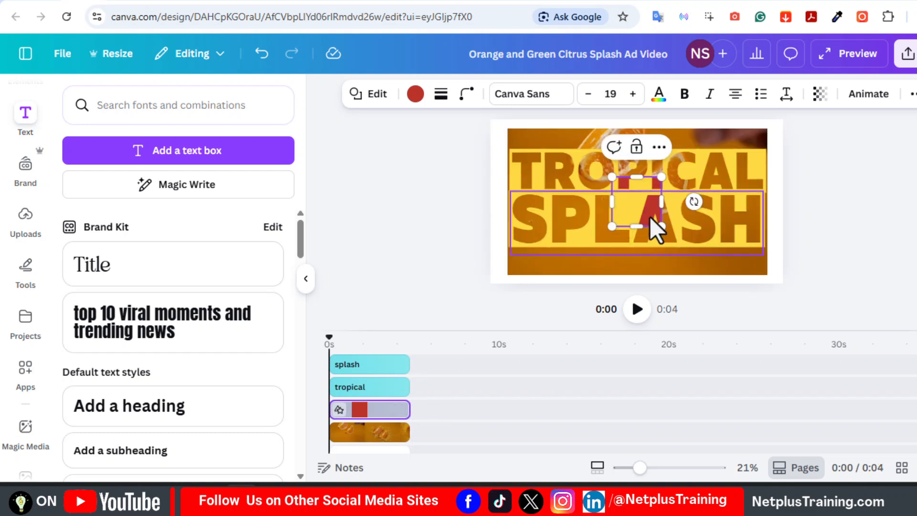
# Stretch the rectangle into a bar covering the page's top margin and fill it with yellow #ffd942
pyautogui.moveTo(651, 214); pyautogui.dragTo(790, 132)
pyautogui.moveTo(641, 159); pyautogui.dragTo(641, 152)
pyautogui.click(415, 93)
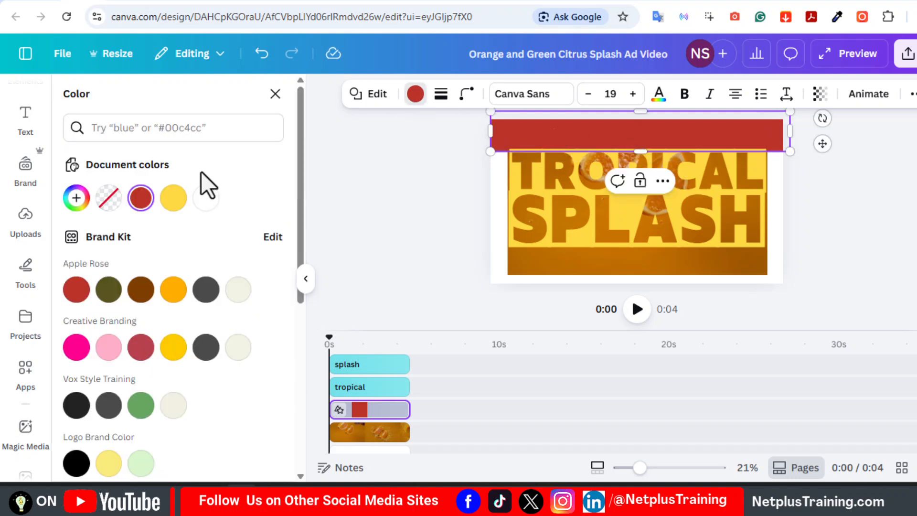
pyautogui.click(174, 198)
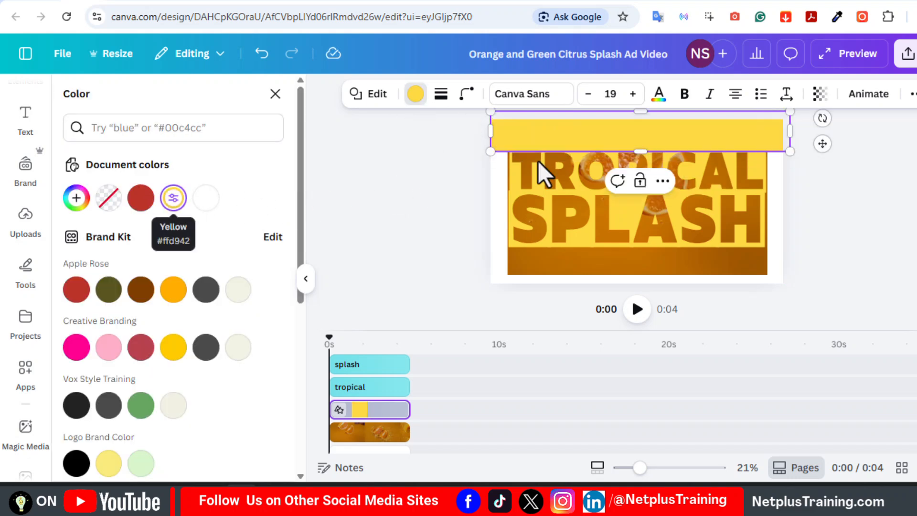
pyautogui.click(825, 205)
# Duplicate the yellow bar to cover the page's bottom margin, and place another copy across the middle
pyautogui.click(720, 145)
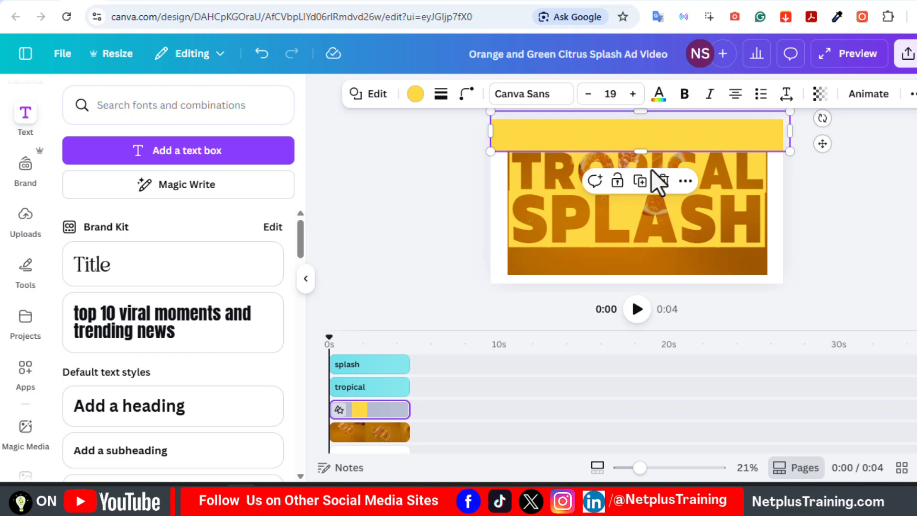
pyautogui.click(641, 181)
pyautogui.moveTo(666, 130); pyautogui.dragTo(632, 199)
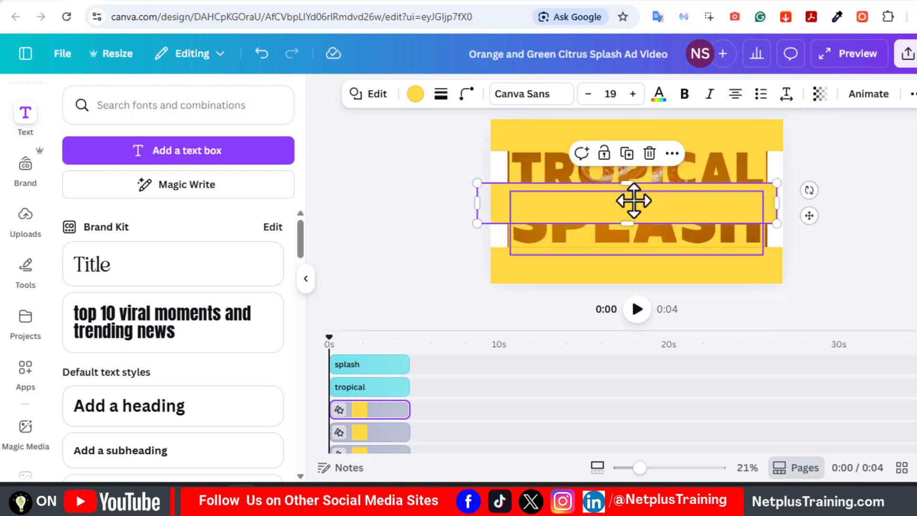
# Reshape the middle copy into a vertical bar covering the page's left margin, and duplicate it over the right margin
pyautogui.moveTo(788, 215); pyautogui.dragTo(497, 137)
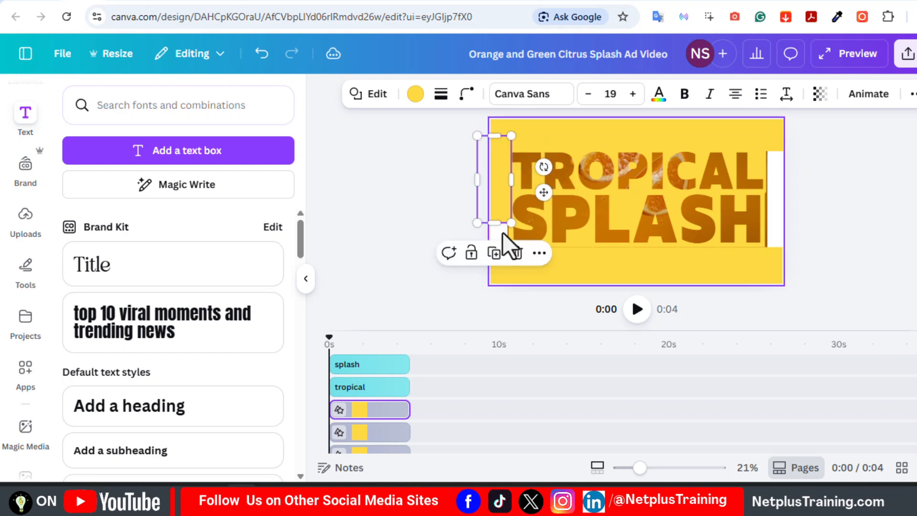
pyautogui.moveTo(497, 225); pyautogui.dragTo(498, 263)
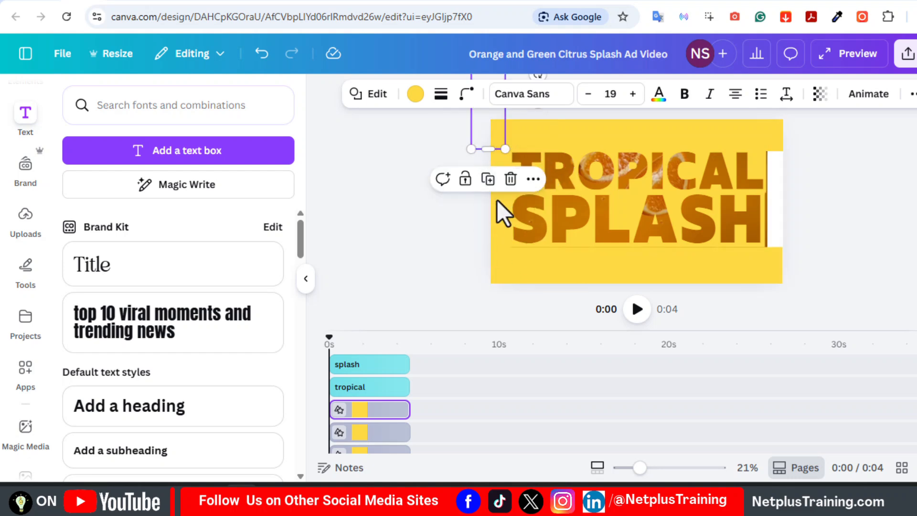
pyautogui.moveTo(502, 216); pyautogui.dragTo(785, 238)
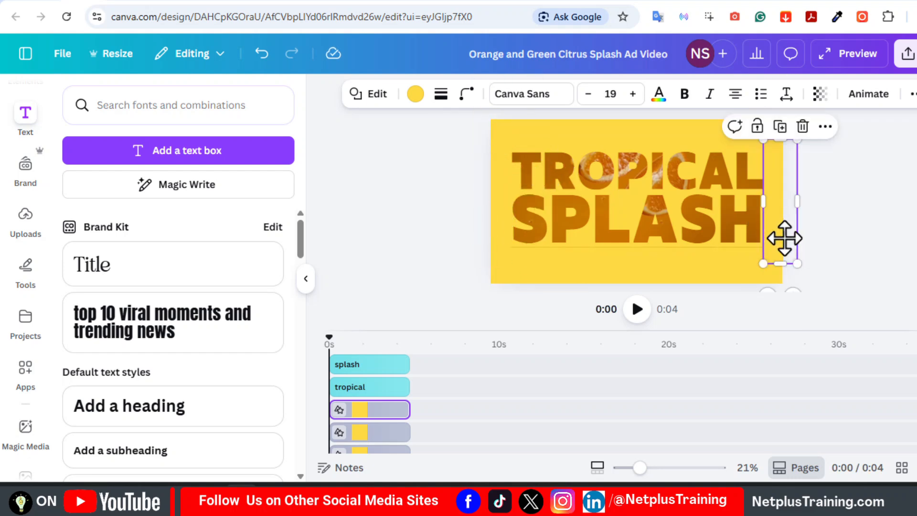
# Play back the cut-out text video and extend the newest yellow bar's duration to the clip's end
pyautogui.click(638, 309)
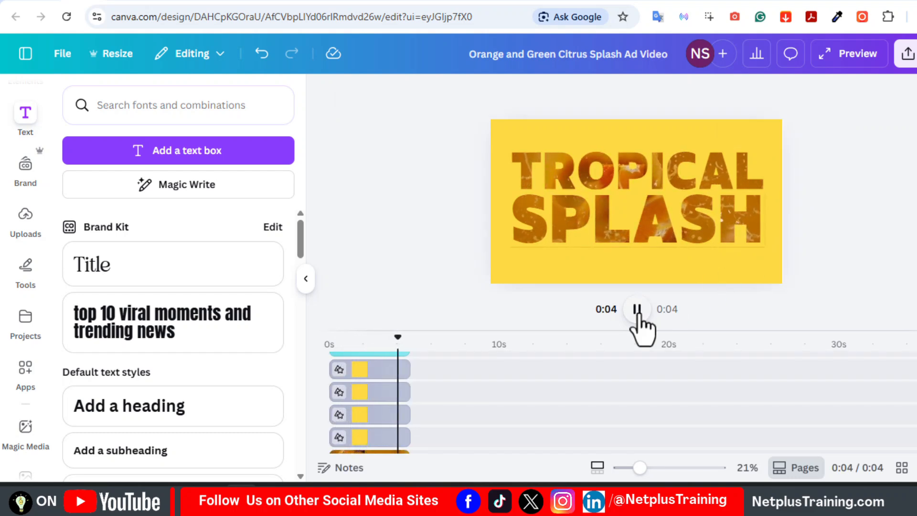
pyautogui.moveTo(406, 370)
pyautogui.mouseDown()
pyautogui.moveTo(393, 371)
pyautogui.moveTo(411, 371)
pyautogui.mouseUp()
# Search the elements library for "orange"
pyautogui.scroll(2, 26, 160)
pyautogui.click(26, 153)
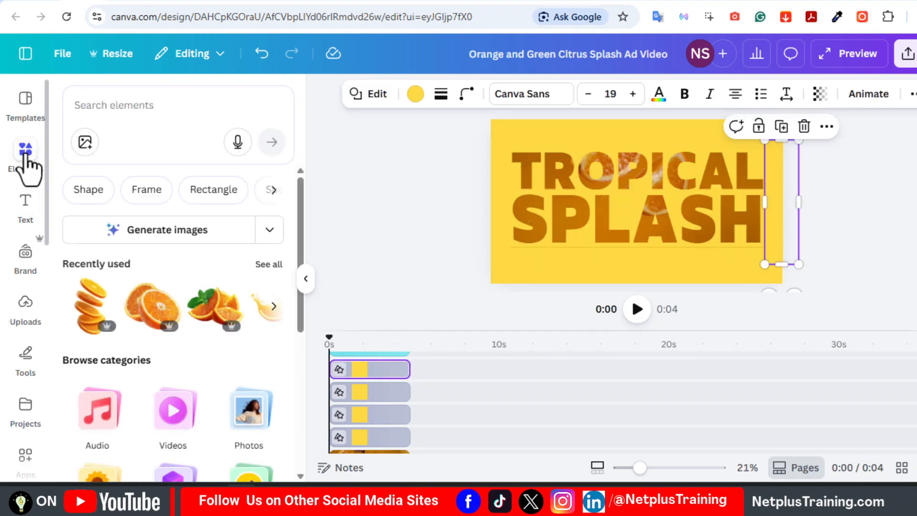
pyautogui.click(136, 112)
pyautogui.write('ora')
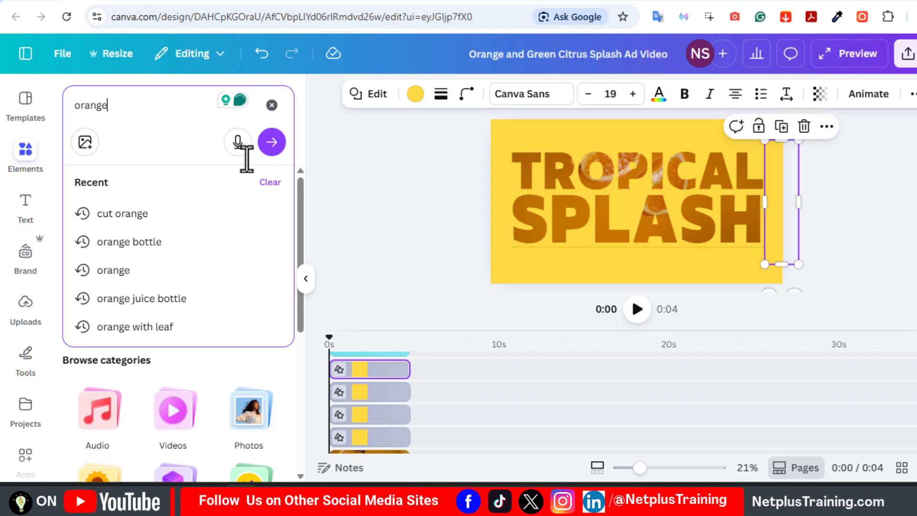
pyautogui.write('nge')
pyautogui.press('Return')
# Place the leafy cut-orange graphic, reduced in size, at the page's top-right corner and a duplicate on its bottom edge near the left
pyautogui.moveTo(246, 318); pyautogui.dragTo(635, 210)
pyautogui.moveTo(707, 267); pyautogui.dragTo(786, 143)
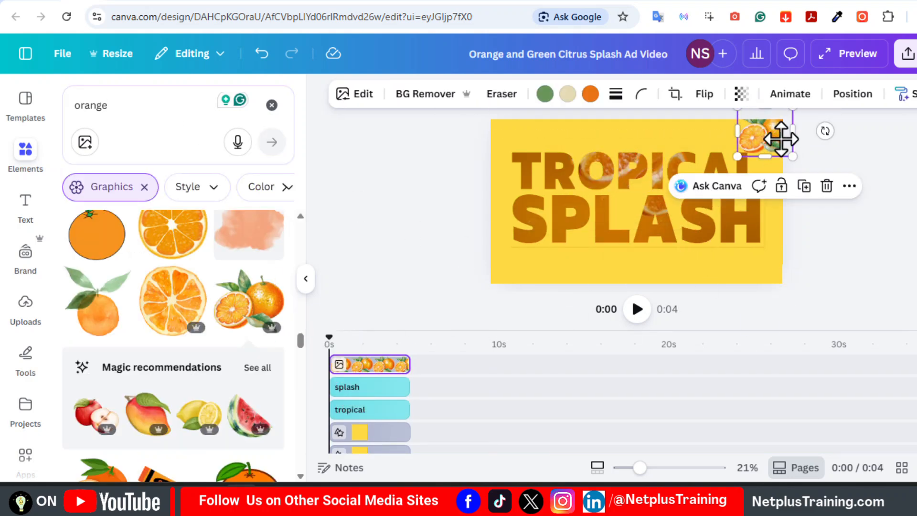
pyautogui.click(805, 186)
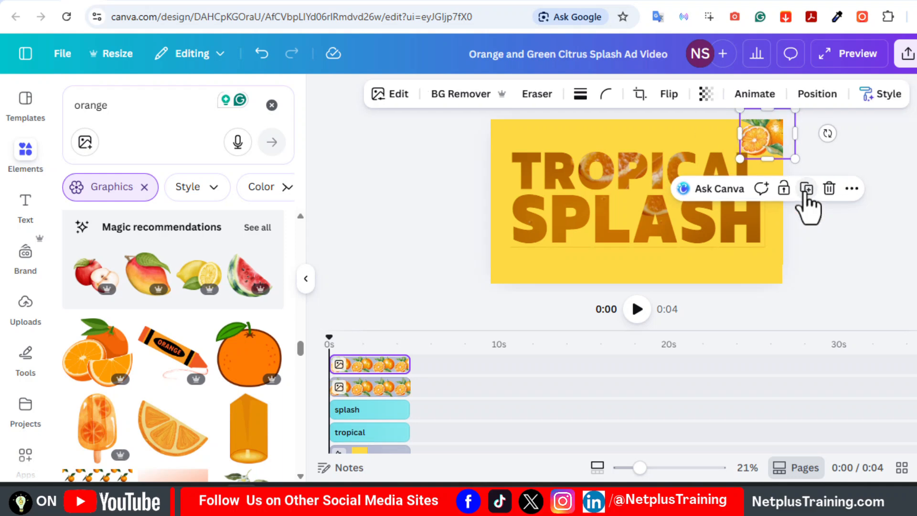
pyautogui.moveTo(778, 149); pyautogui.dragTo(550, 271)
# Add the whole orange graphic on the page's top edge beside the cut orange, and duplicate it onto the left edge
pyautogui.moveTo(300, 348); pyautogui.dragTo(301, 233)
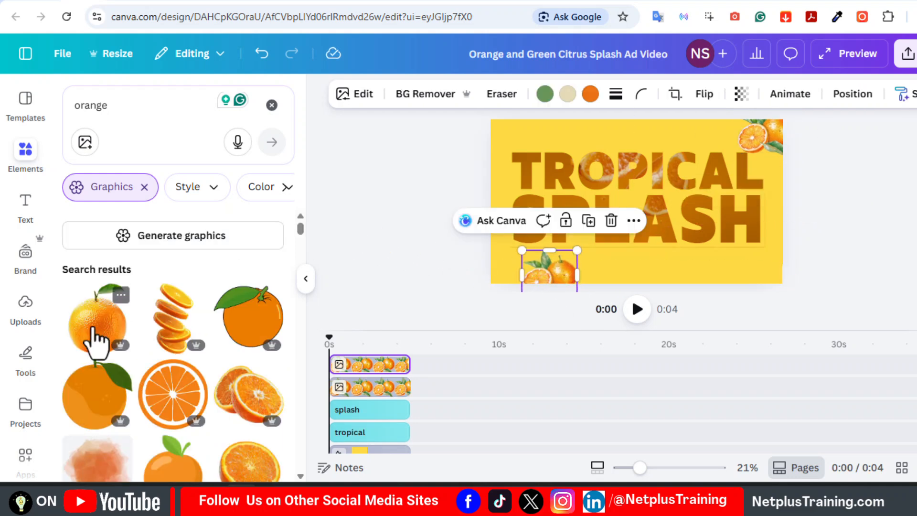
pyautogui.moveTo(98, 318); pyautogui.dragTo(365, 368)
pyautogui.moveTo(659, 260); pyautogui.dragTo(713, 125)
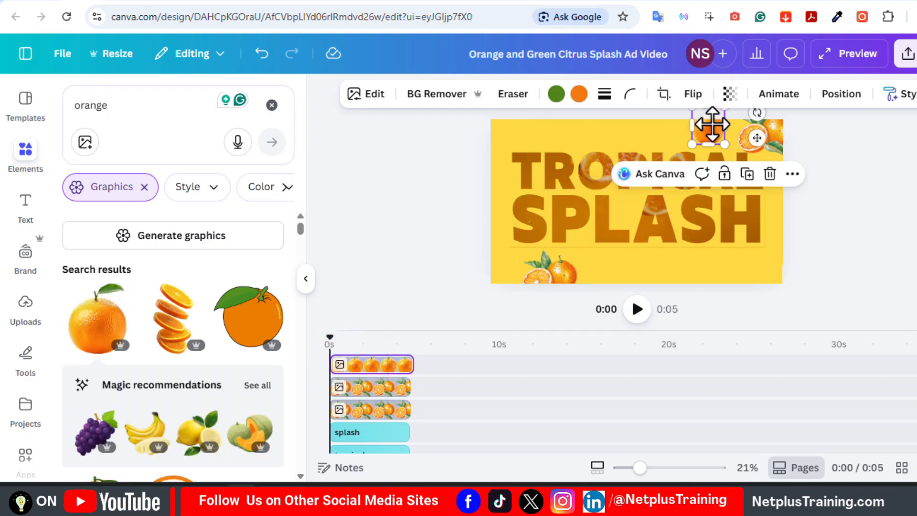
pyautogui.click(748, 176)
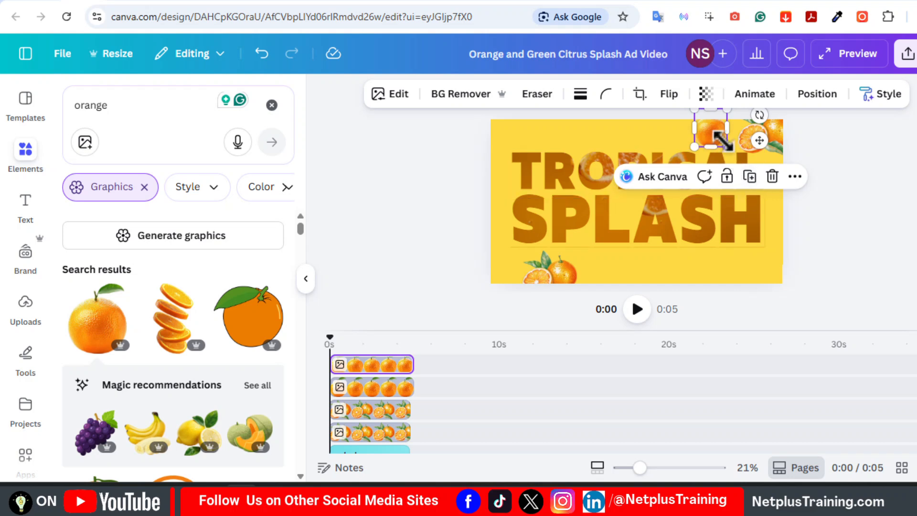
pyautogui.moveTo(705, 140); pyautogui.dragTo(491, 257)
# Trim the four orange graphics' durations to match the end of the orange juice clip
pyautogui.click(399, 433)
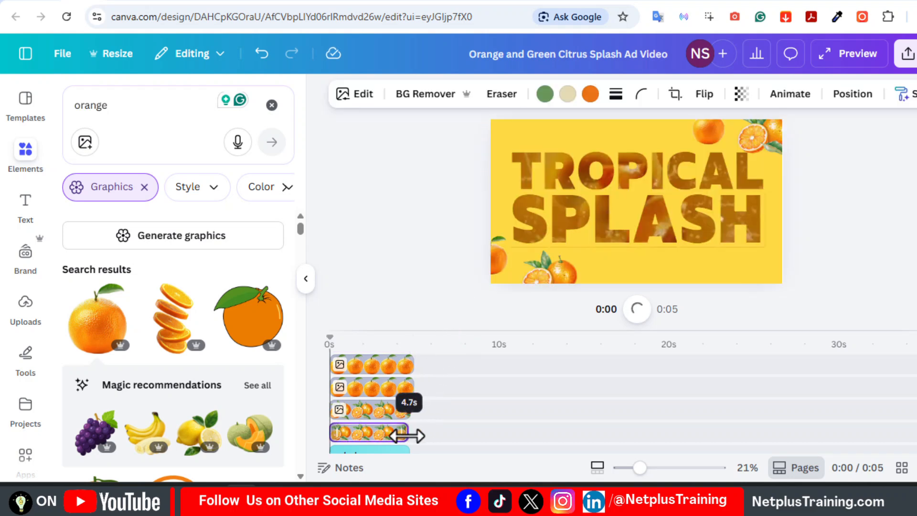
pyautogui.moveTo(409, 411); pyautogui.dragTo(410, 413)
pyautogui.moveTo(410, 389); pyautogui.dragTo(410, 368)
pyautogui.click(576, 381)
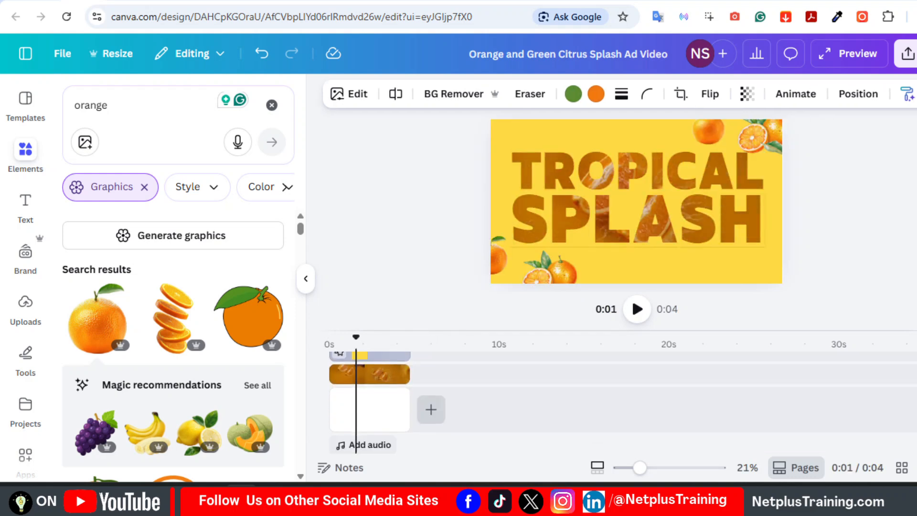
# Add a blank second page and fill its background with the default yellow-to-orange gradient
pyautogui.click(432, 411)
pyautogui.click(427, 376)
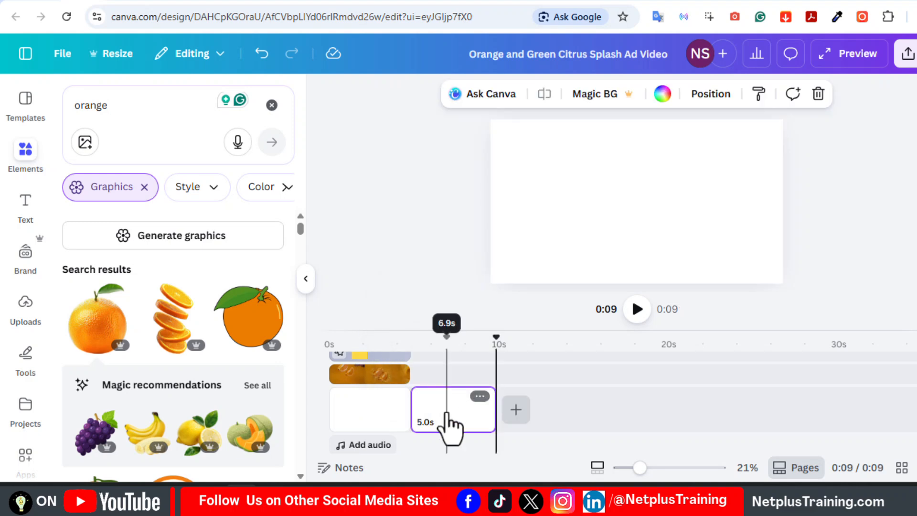
pyautogui.click(663, 94)
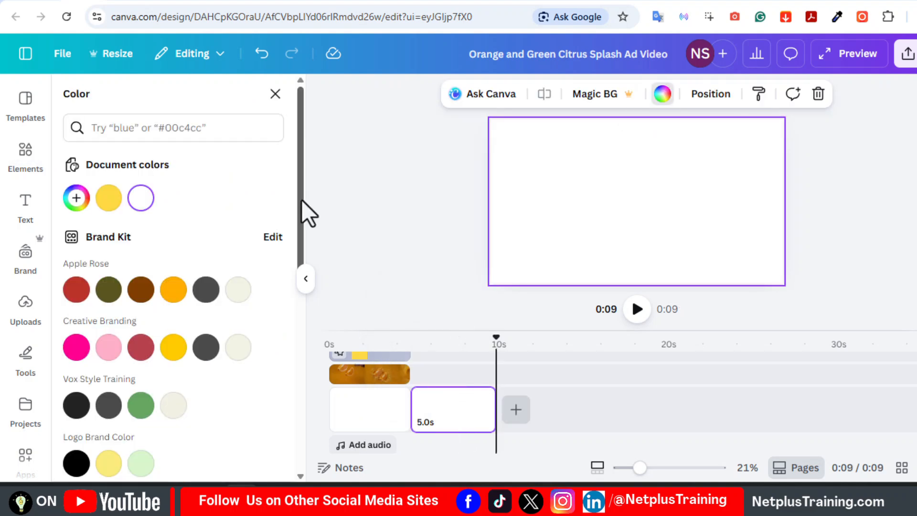
pyautogui.scroll(-10, 252, 406)
pyautogui.click(173, 405)
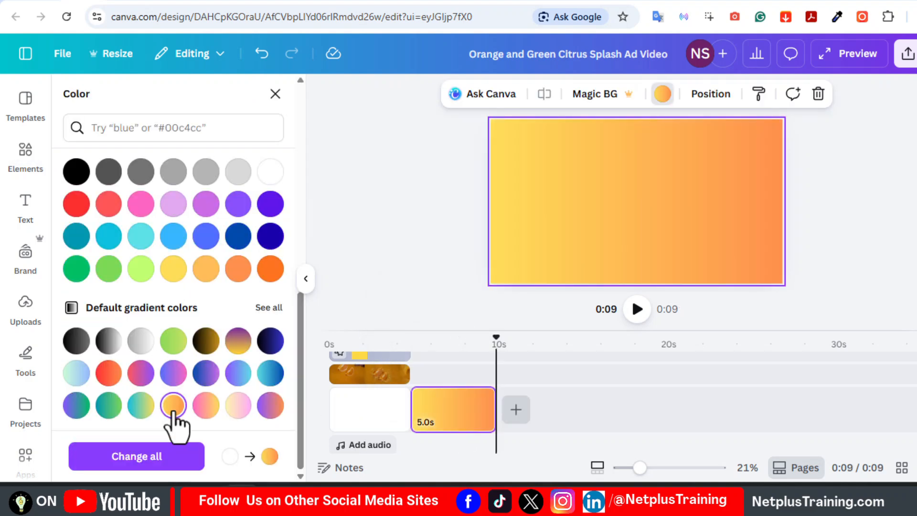
# Change the background gradient's colours to a light yellow and a deep yellow #FCCB04
pyautogui.moveTo(300, 368); pyautogui.dragTo(310, 161)
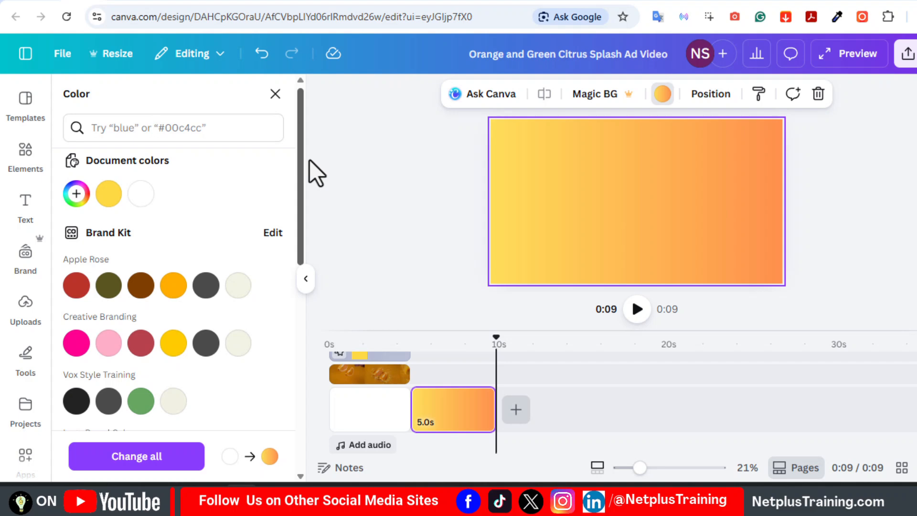
pyautogui.click(77, 193)
pyautogui.click(88, 297)
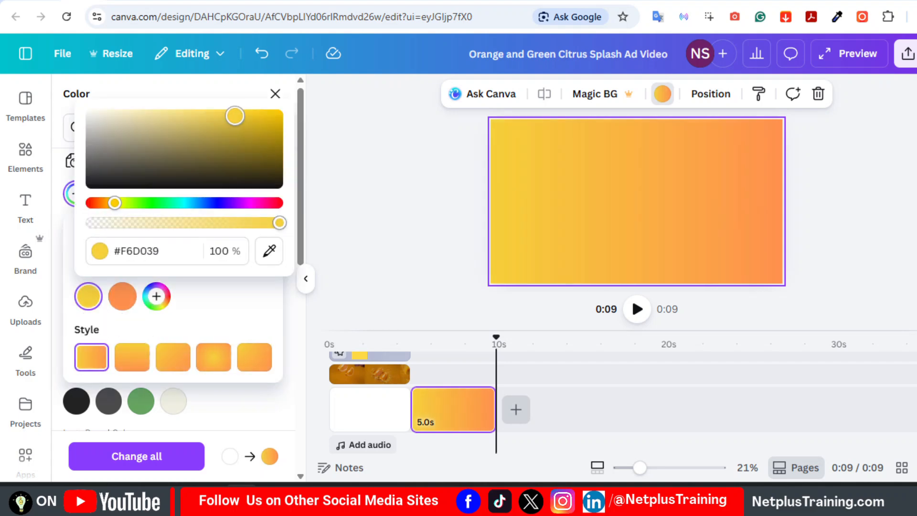
pyautogui.click(200, 114)
pyautogui.click(123, 297)
pyautogui.click(147, 203)
pyautogui.click(310, 113)
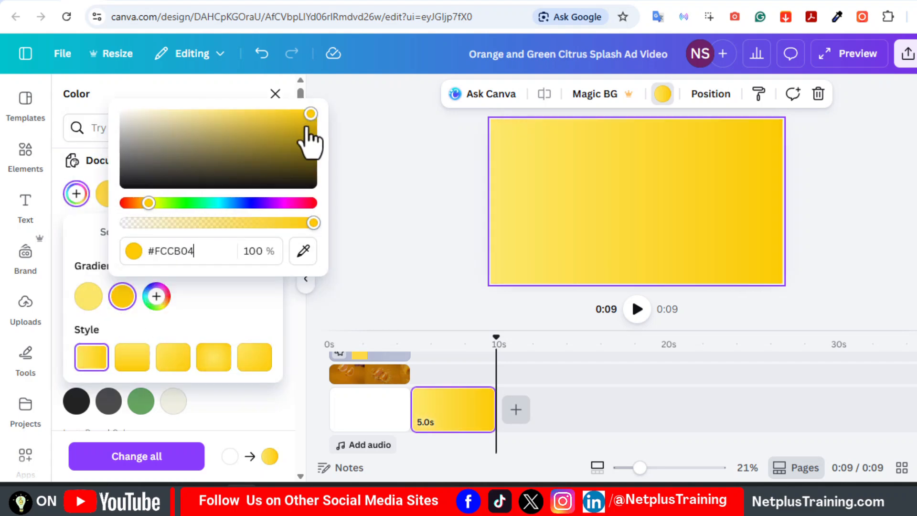
# Switch the gradient to the centred radial style and shorten the second page so the video ends at about 8 seconds
pyautogui.click(218, 318)
pyautogui.click(214, 367)
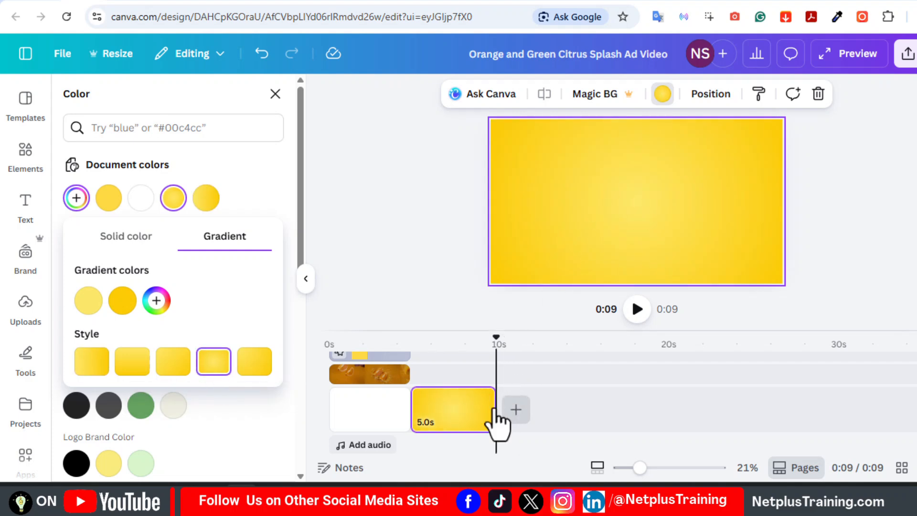
pyautogui.moveTo(489, 405); pyautogui.dragTo(463, 406)
pyautogui.click(865, 419)
# Copy the four orange graphics from the first page and paste them at the start of the second page
pyautogui.scroll(5, 532, 387)
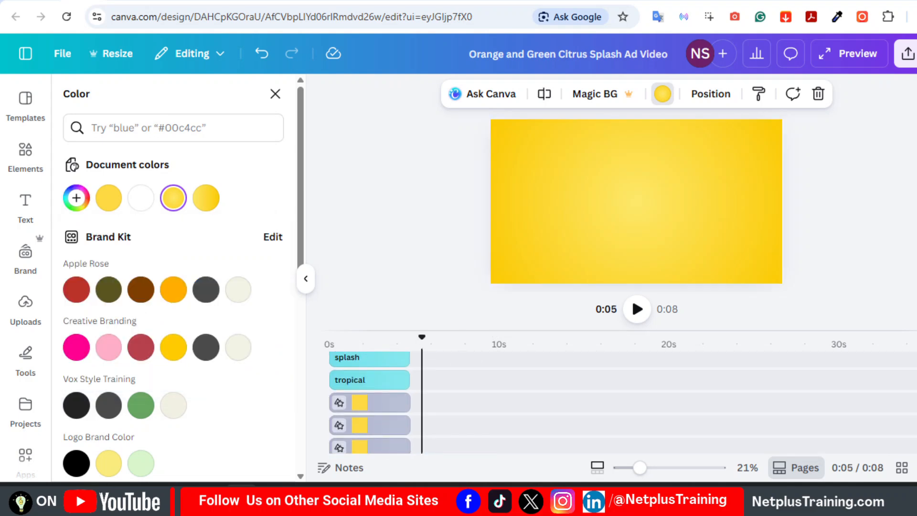
pyautogui.click(398, 365)
pyautogui.keyDown('shift'); pyautogui.click(397, 387); pyautogui.keyUp('shift')
pyautogui.keyDown('shift'); pyautogui.click(396, 410); pyautogui.keyUp('shift')
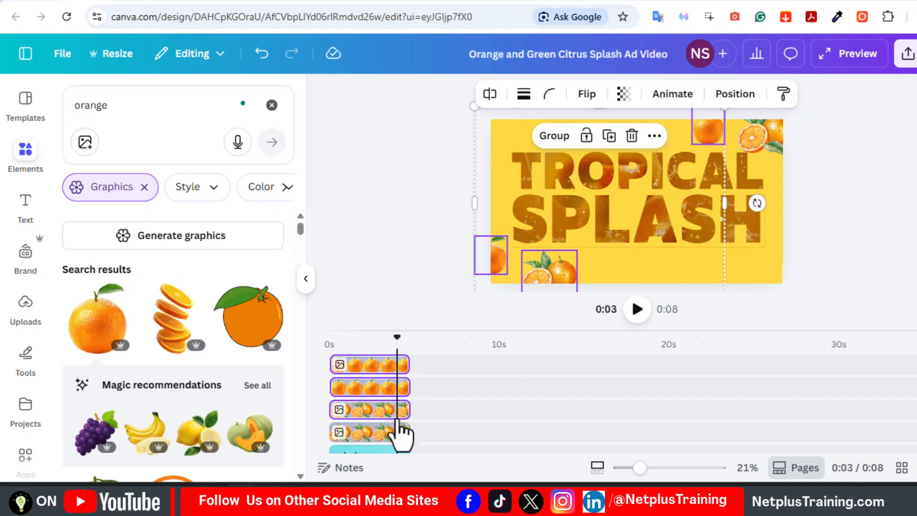
pyautogui.keyDown('shift'); pyautogui.click(398, 432); pyautogui.keyUp('shift')
pyautogui.moveTo(397, 337); pyautogui.dragTo(411, 337)
pyautogui.hotkey('ctrl', 'v')
# Fit the pasted orange graphics' durations to the length of the second page
pyautogui.moveTo(484, 431); pyautogui.dragTo(457, 405)
pyautogui.scroll(-1, 483, 410)
pyautogui.moveTo(480, 371)
pyautogui.mouseDown()
pyautogui.moveTo(467, 375)
pyautogui.moveTo(470, 402)
pyautogui.moveTo(469, 361)
pyautogui.mouseUp()
pyautogui.scroll(1, 575, 433)
# Add a Brand Kit title reading "ornge juice" to the second page and fit its duration to 3.4 s
pyautogui.click(25, 206)
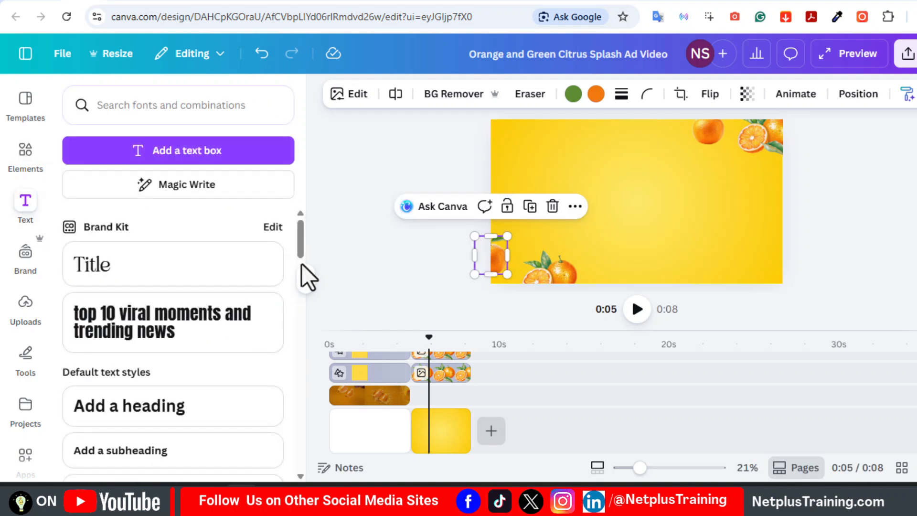
pyautogui.click(105, 273)
pyautogui.write('ornga jui')
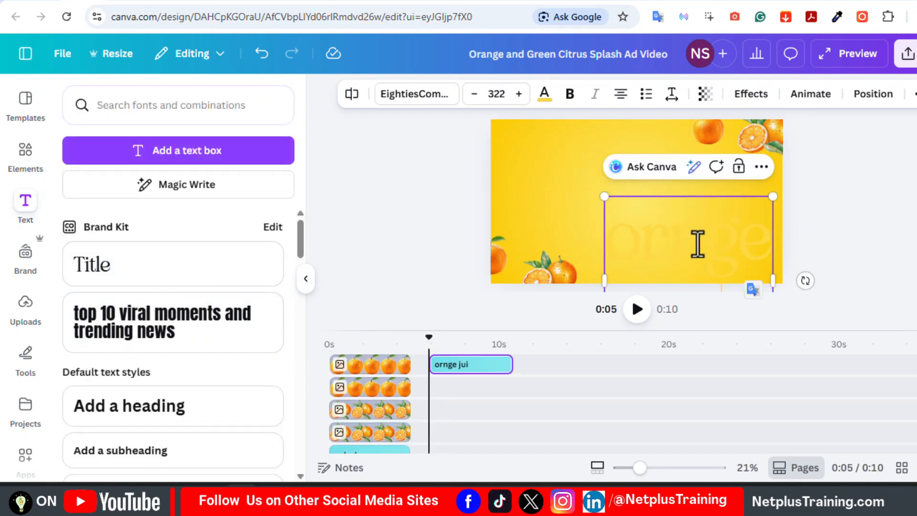
pyautogui.write('ce')
pyautogui.moveTo(468, 366); pyautogui.dragTo(450, 372)
pyautogui.moveTo(494, 372); pyautogui.dragTo(468, 375)
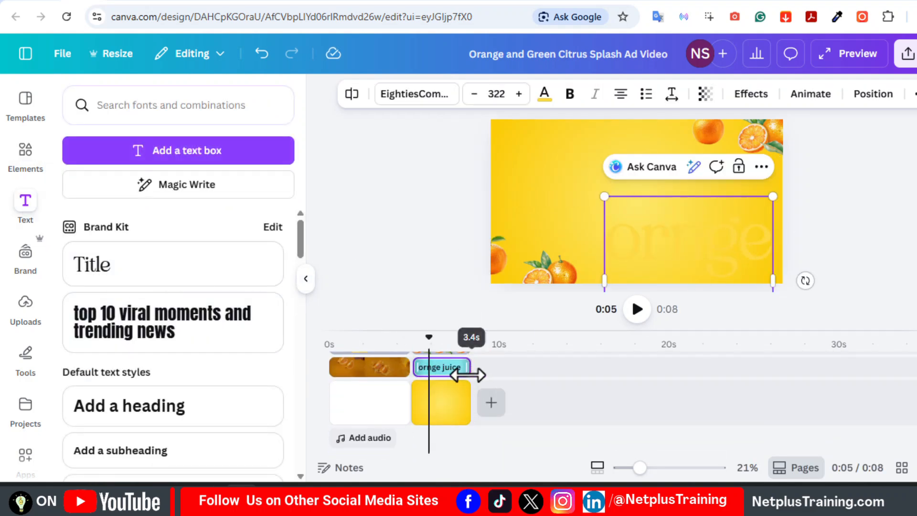
# Colour the title text white and correct its first word to "orange"
pyautogui.hotkey('ctrl', 'a')
pyautogui.click(545, 93)
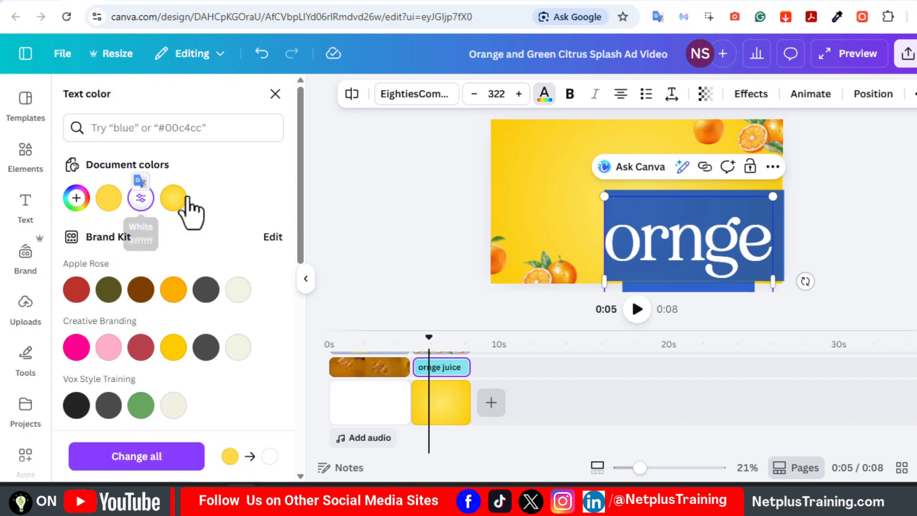
pyautogui.click(673, 248)
pyautogui.write('a')
pyautogui.click(864, 203)
pyautogui.click(890, 194)
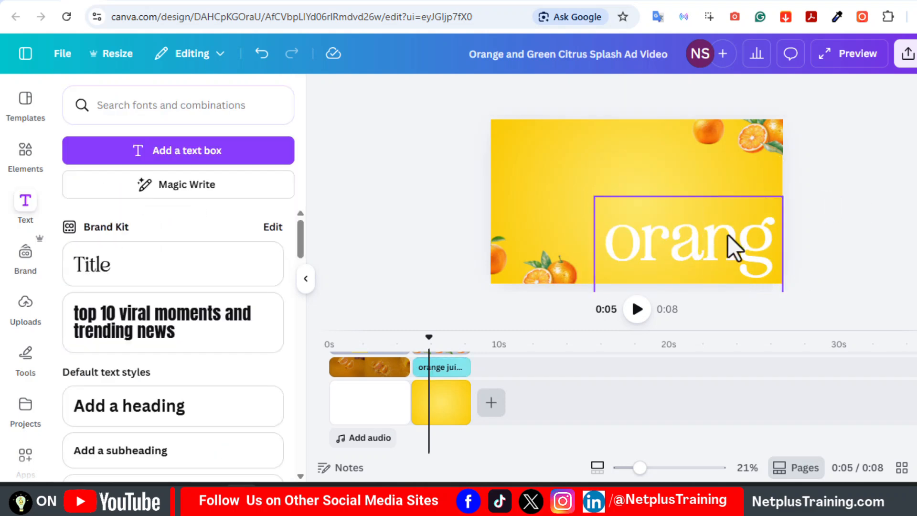
# Move the title up and widen its box, then set it in the Anton font with uppercase letters
pyautogui.moveTo(729, 234); pyautogui.dragTo(671, 165)
pyautogui.moveTo(724, 261); pyautogui.dragTo(810, 260)
pyautogui.click(417, 94)
pyautogui.write('anton')
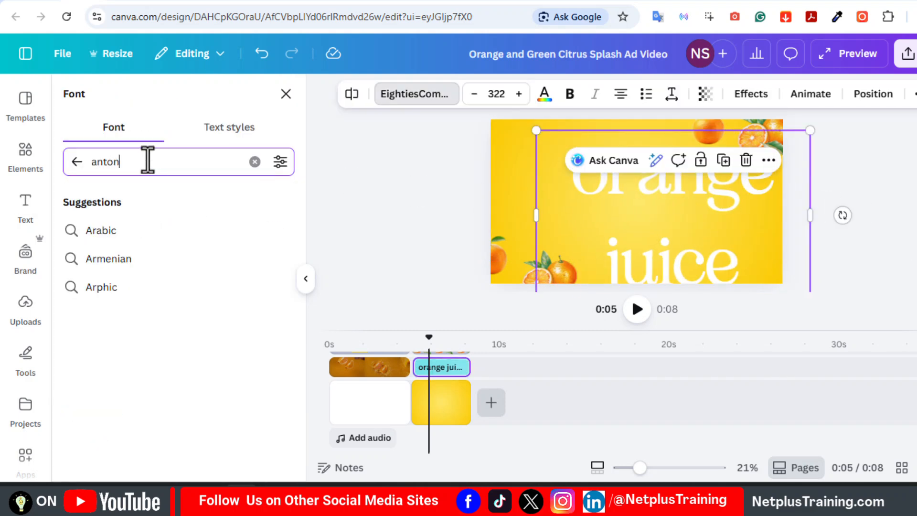
pyautogui.click(101, 228)
pyautogui.click(913, 94)
pyautogui.click(839, 126)
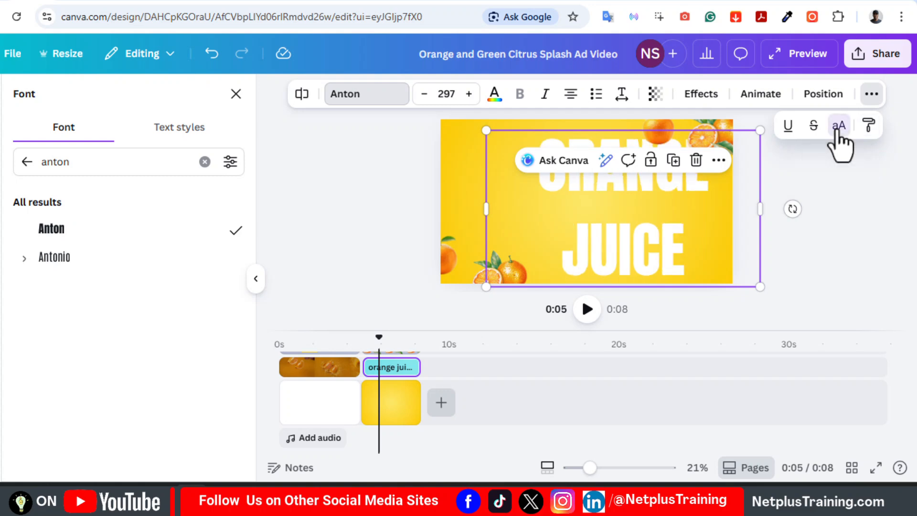
# Narrow the title box to about 1,410 wide with the words on two lines, and centre it on the page
pyautogui.moveTo(648, 202); pyautogui.dragTo(620, 207)
pyautogui.click(907, 208)
pyautogui.moveTo(684, 208); pyautogui.dragTo(643, 224)
pyautogui.moveTo(770, 211); pyautogui.dragTo(712, 215)
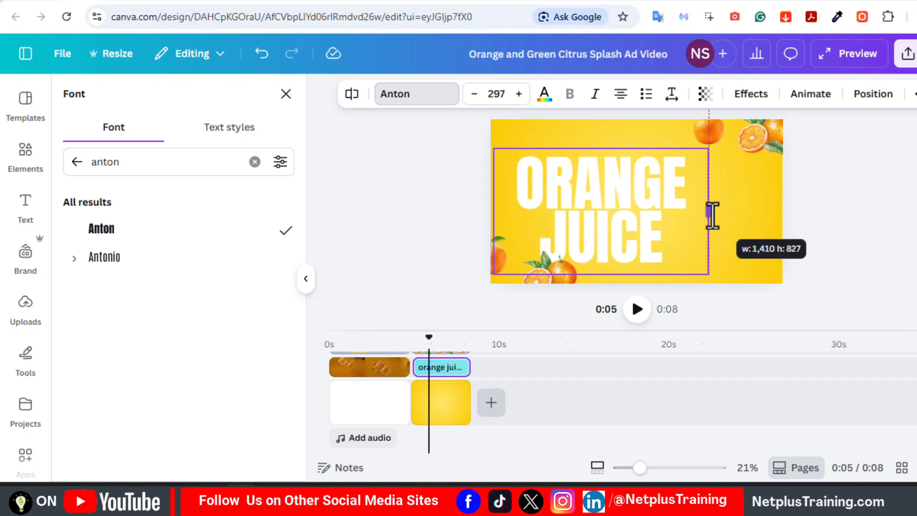
pyautogui.moveTo(633, 224); pyautogui.dragTo(666, 215)
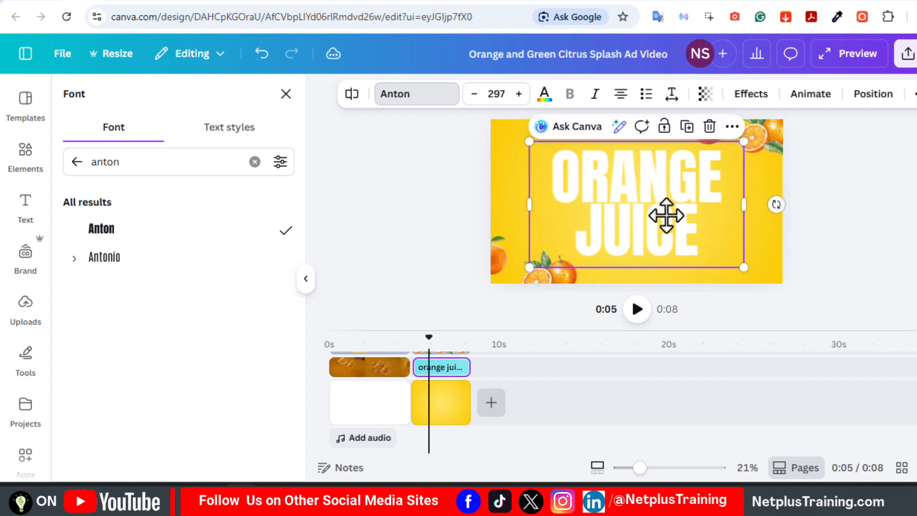
# Italicize the "ORANGE JUICE" title and tilt it slightly counterclockwise
pyautogui.click(594, 94)
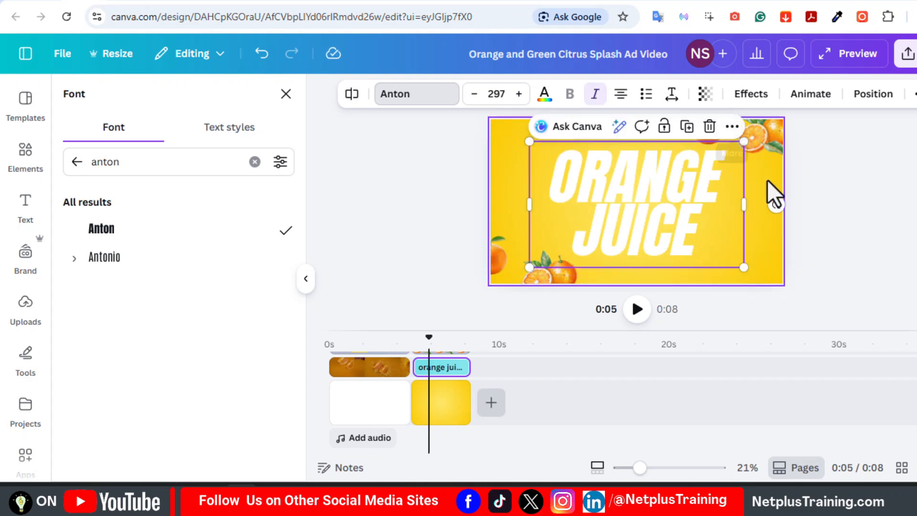
pyautogui.moveTo(776, 205); pyautogui.dragTo(777, 187)
pyautogui.moveTo(777, 186); pyautogui.dragTo(777, 186)
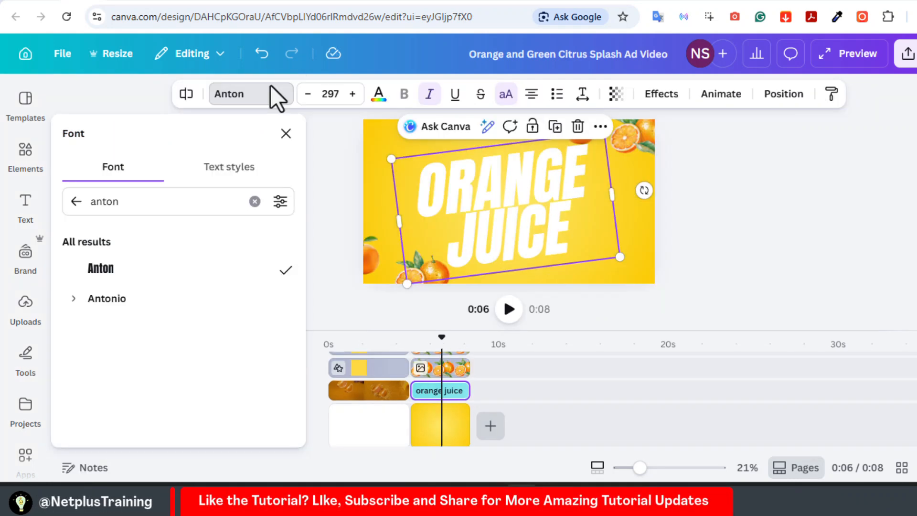
# Apply the Lift effect to the "ORANGE JUICE" title with an intensity below 50
pyautogui.click(662, 95)
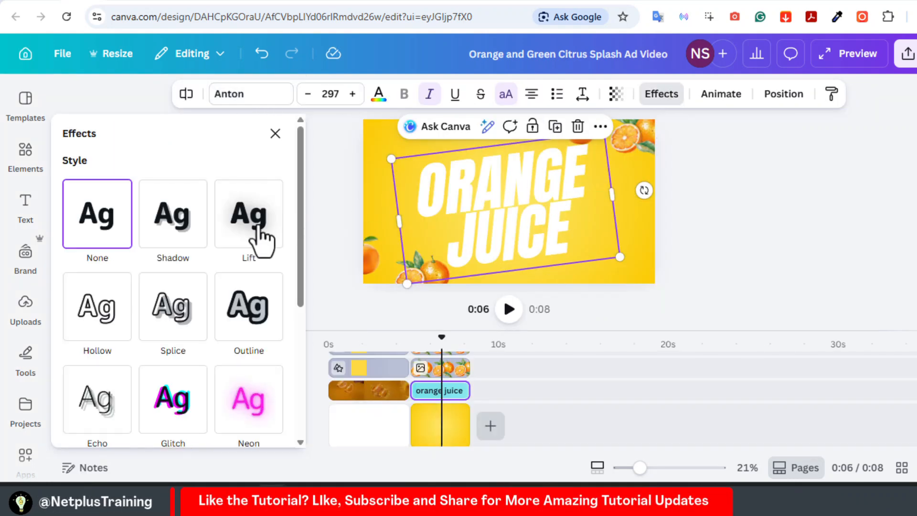
pyautogui.click(248, 238)
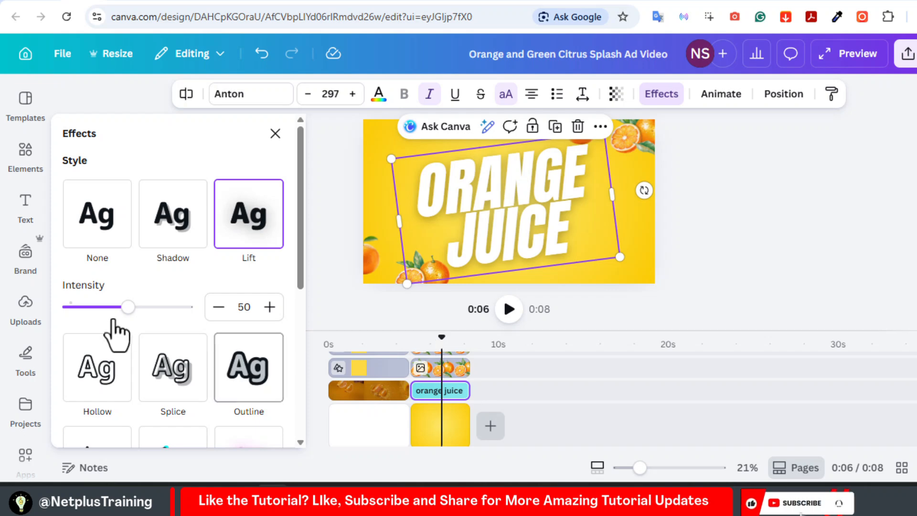
pyautogui.moveTo(128, 307); pyautogui.dragTo(89, 308)
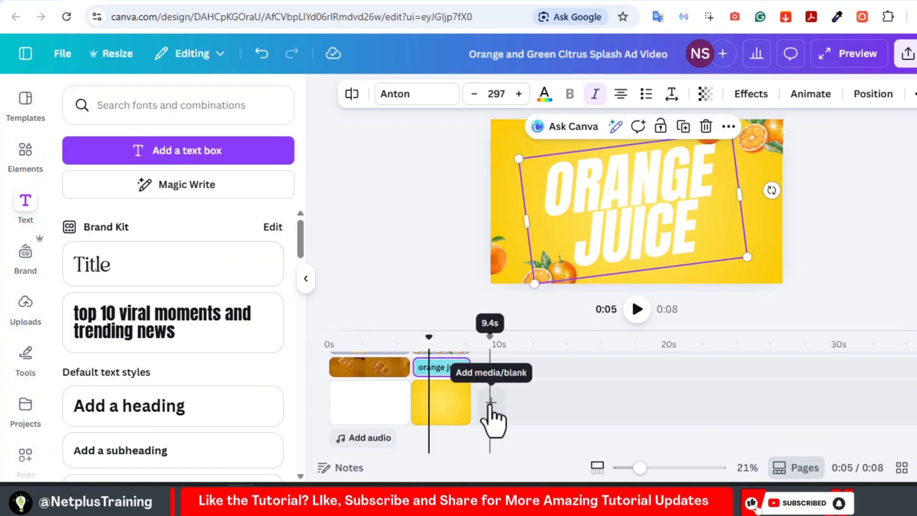
# Add a blank third page and shorten it so the video ends at about 11 seconds
pyautogui.click(492, 404)
pyautogui.click(487, 369)
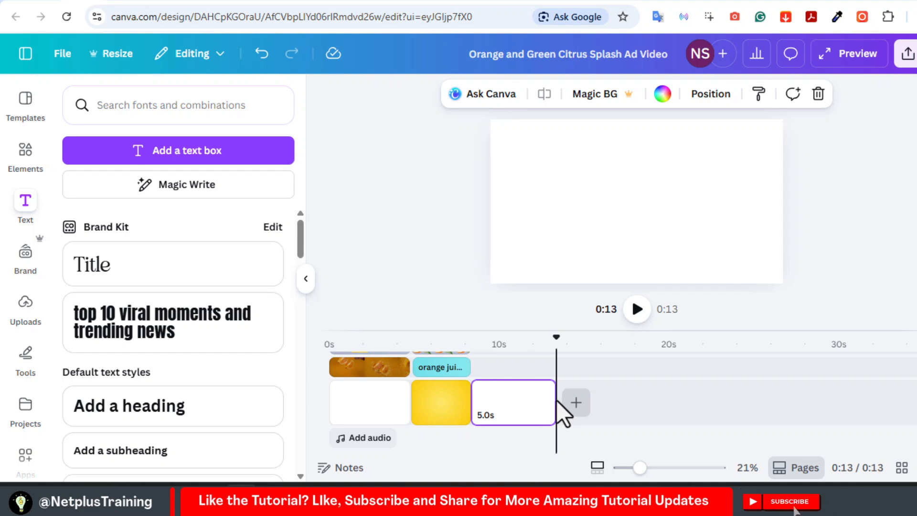
pyautogui.moveTo(555, 400); pyautogui.dragTo(515, 401)
# Search the elements for "orange bottle", then add a shrunken juice bottle graphic to the third page, with its clip trimmed to the page's end
pyautogui.moveTo(519, 351); pyautogui.dragTo(476, 355)
pyautogui.scroll(2, 476, 355)
pyautogui.click(23, 163)
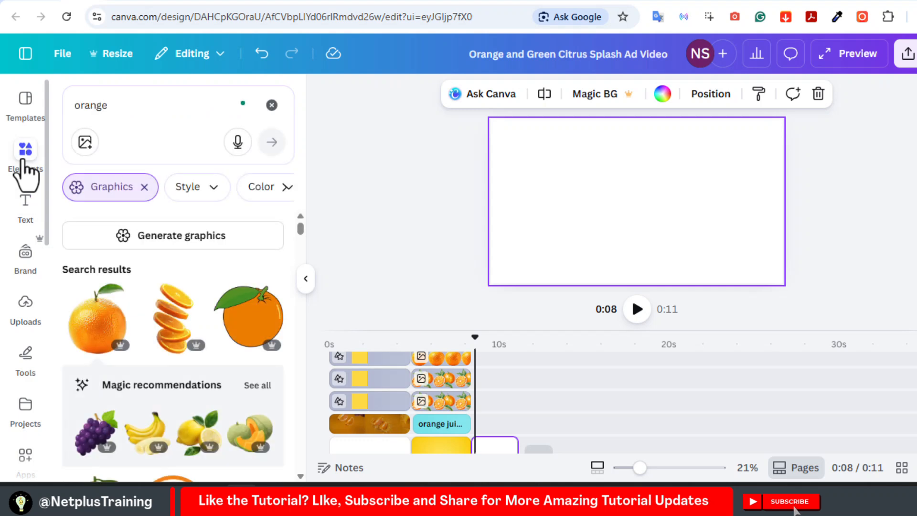
pyautogui.click(132, 110)
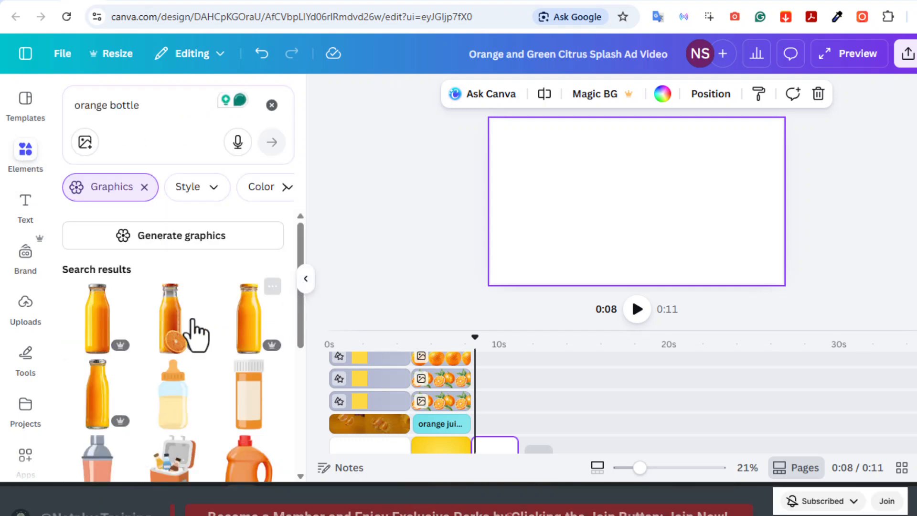
pyautogui.moveTo(446, 368); pyautogui.dragTo(508, 426)
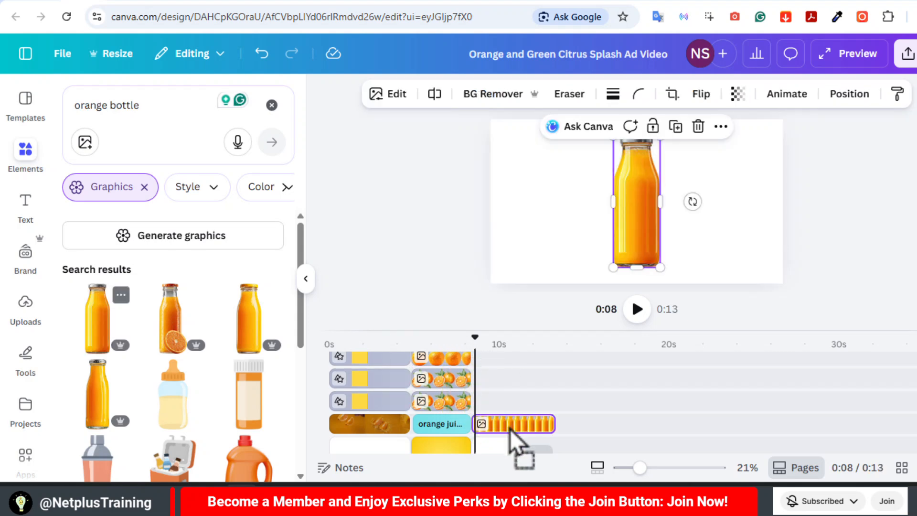
pyautogui.moveTo(660, 266); pyautogui.dragTo(642, 221)
pyautogui.moveTo(554, 424); pyautogui.dragTo(517, 424)
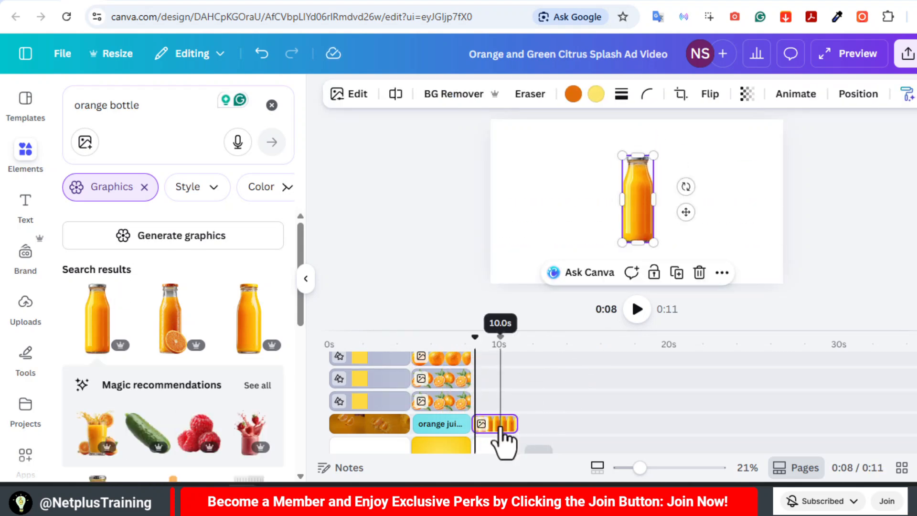
# Add a rectangle to the bottle page and shape it into a full-height yellow bar along the left page edge
pyautogui.press('r')
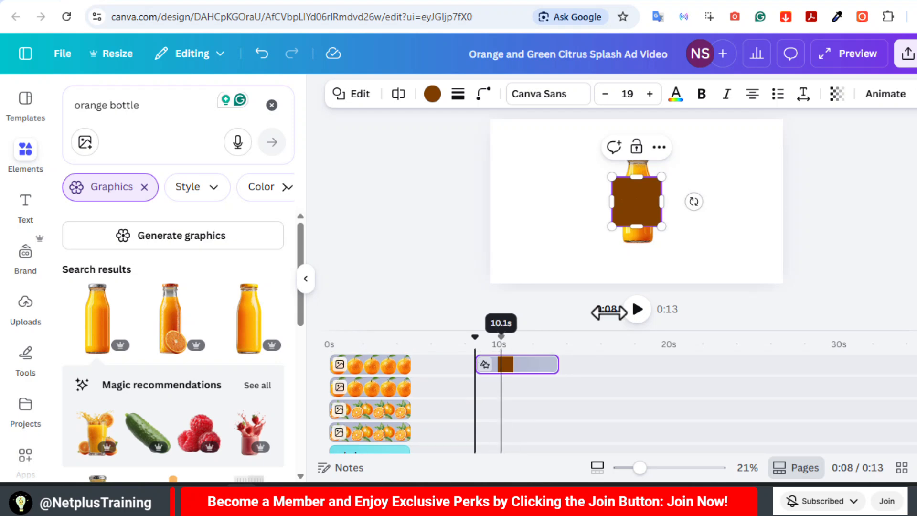
pyautogui.moveTo(643, 214); pyautogui.dragTo(514, 154)
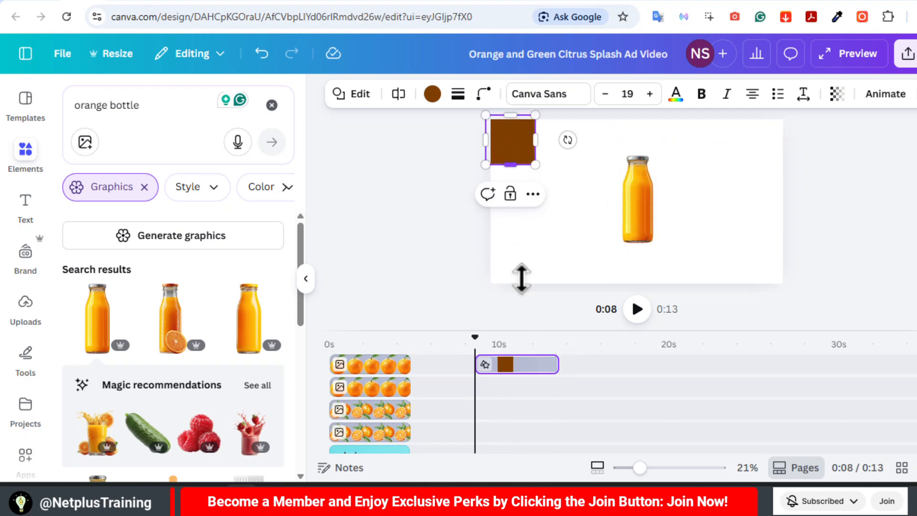
pyautogui.moveTo(522, 279)
pyautogui.mouseDown()
pyautogui.moveTo(528, 311)
pyautogui.moveTo(528, 287)
pyautogui.mouseUp()
pyautogui.click(432, 94)
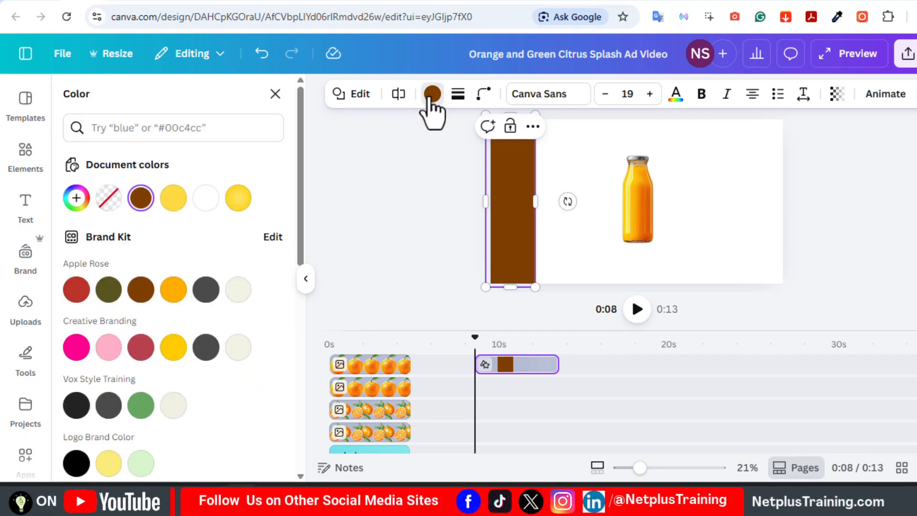
pyautogui.click(173, 198)
pyautogui.moveTo(532, 203); pyautogui.dragTo(579, 160)
# Duplicate the yellow bar and place the copy along the right edge of the bottle page
pyautogui.click(521, 127)
pyautogui.click(755, 128)
pyautogui.moveTo(621, 169); pyautogui.dragTo(821, 173)
# Add full-width yellow bars along the top and bottom page edges to frame a white square around the bottle
pyautogui.moveTo(717, 177); pyautogui.dragTo(725, 210)
pyautogui.moveTo(693, 115); pyautogui.dragTo(692, 223)
pyautogui.moveTo(692, 286); pyautogui.dragTo(606, 133)
pyautogui.moveTo(772, 117); pyautogui.dragTo(807, 119)
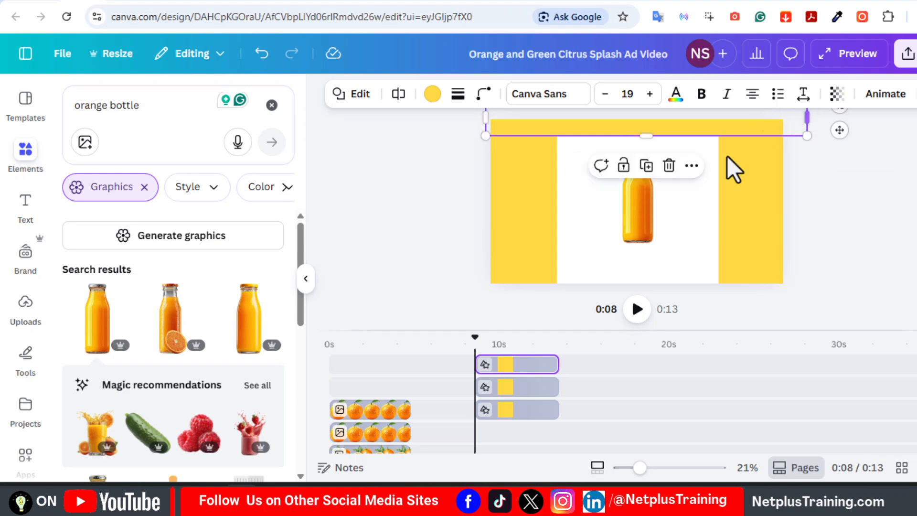
pyautogui.click(651, 167)
pyautogui.moveTo(664, 127); pyautogui.dragTo(658, 289)
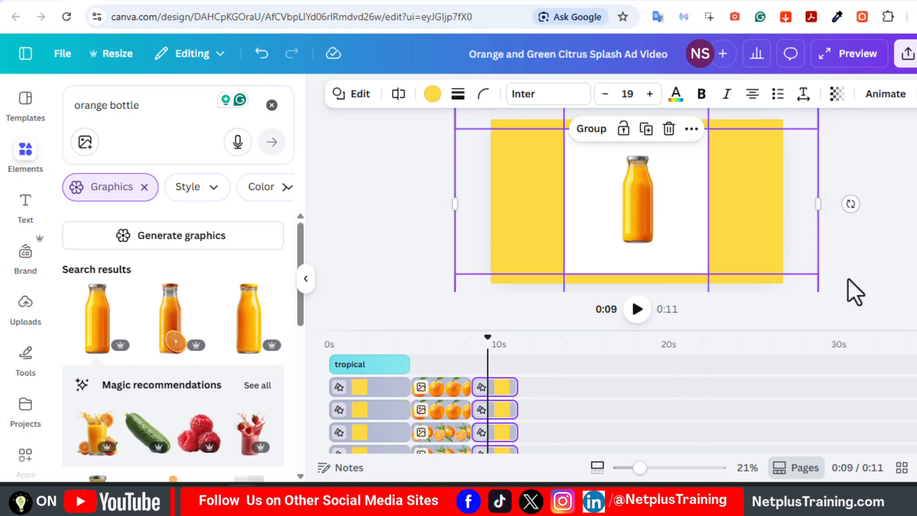
pyautogui.click(848, 280)
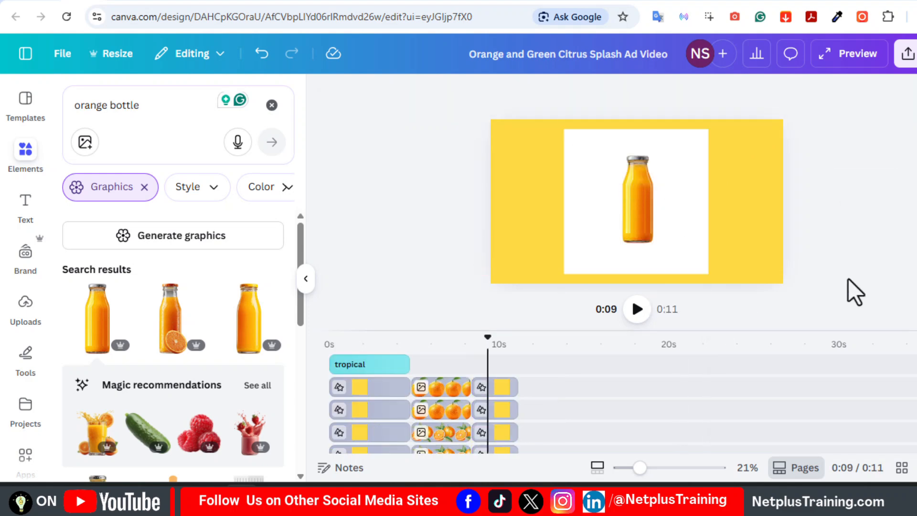
# Add a circle about as tall as the page, centred around the bottle, with its clip aligned to the third page
pyautogui.press('c')
pyautogui.moveTo(662, 226); pyautogui.dragTo(710, 273)
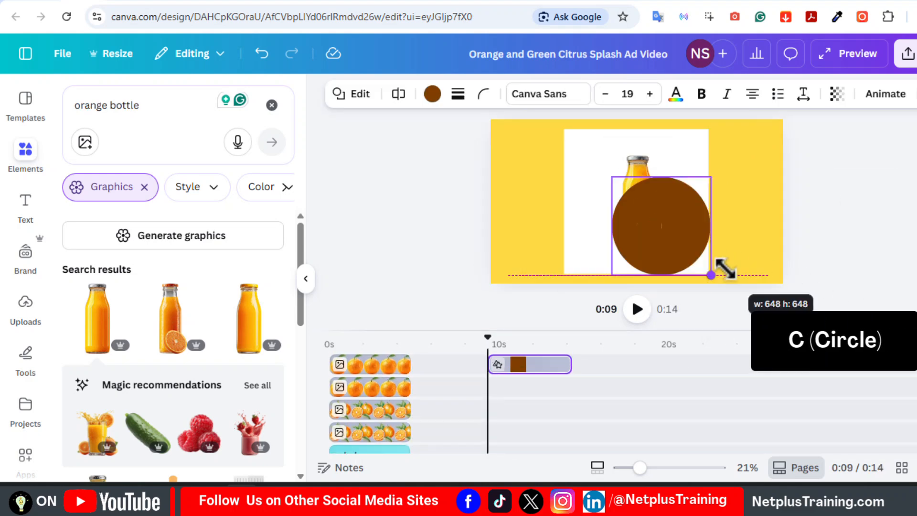
pyautogui.moveTo(611, 174); pyautogui.dragTo(554, 119)
pyautogui.moveTo(717, 280); pyautogui.dragTo(717, 284)
pyautogui.moveTo(645, 210); pyautogui.dragTo(643, 209)
pyautogui.moveTo(528, 365); pyautogui.dragTo(520, 400)
# Turn the circle into a ring with no fill and a solid yellow stroke of weight 68
pyautogui.click(431, 96)
pyautogui.click(109, 198)
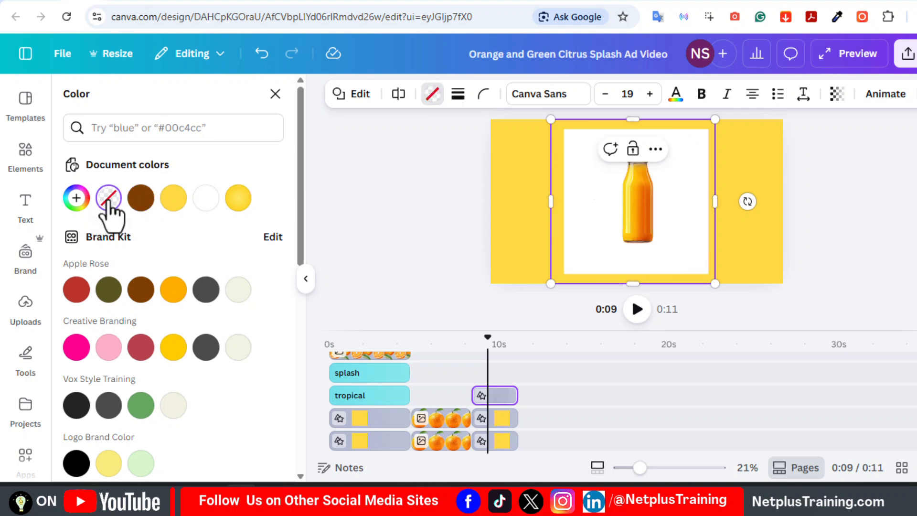
pyautogui.click(458, 94)
pyautogui.click(419, 136)
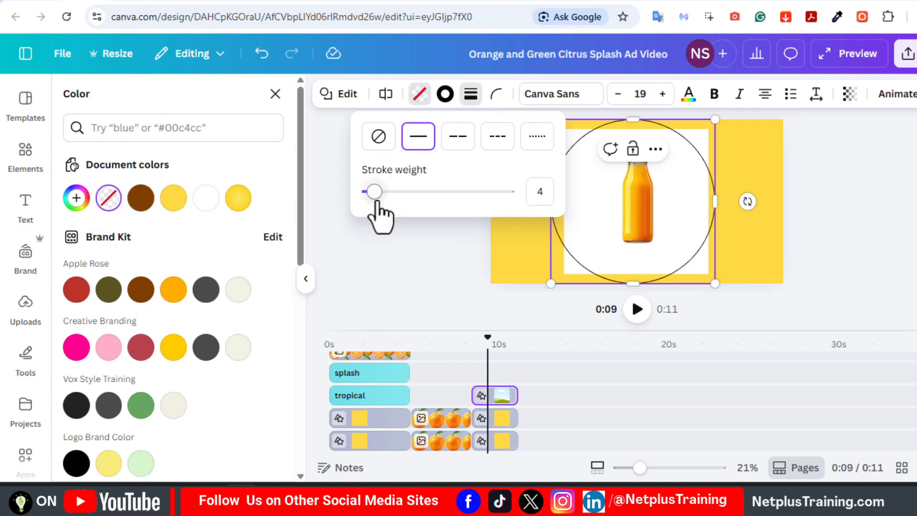
pyautogui.moveTo(375, 193); pyautogui.dragTo(463, 191)
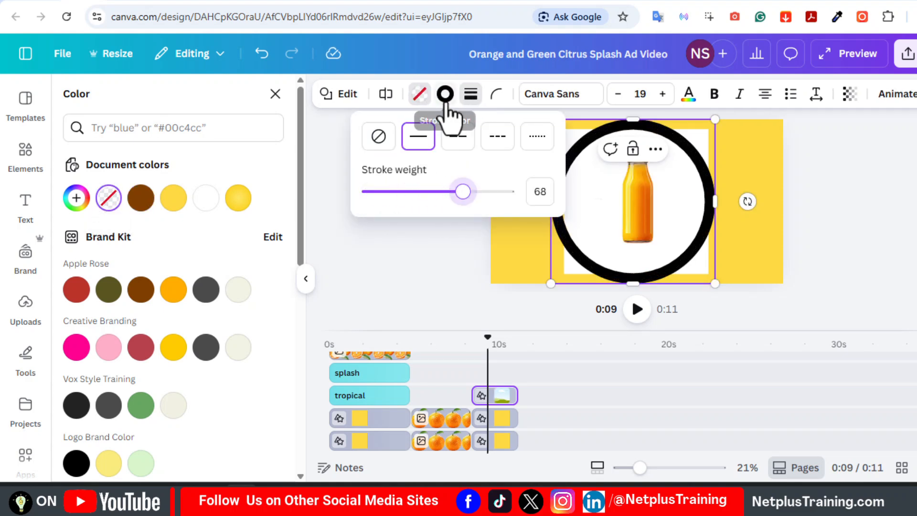
pyautogui.click(445, 95)
pyautogui.click(142, 199)
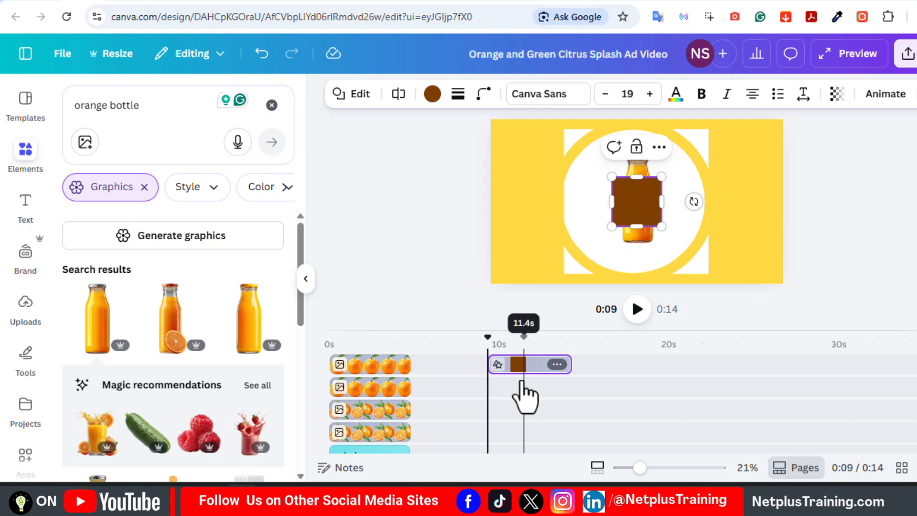
# Add a rotated yellow rectangle on the third page that covers the white corner at the ring's upper left
pyautogui.moveTo(522, 393); pyautogui.dragTo(549, 364)
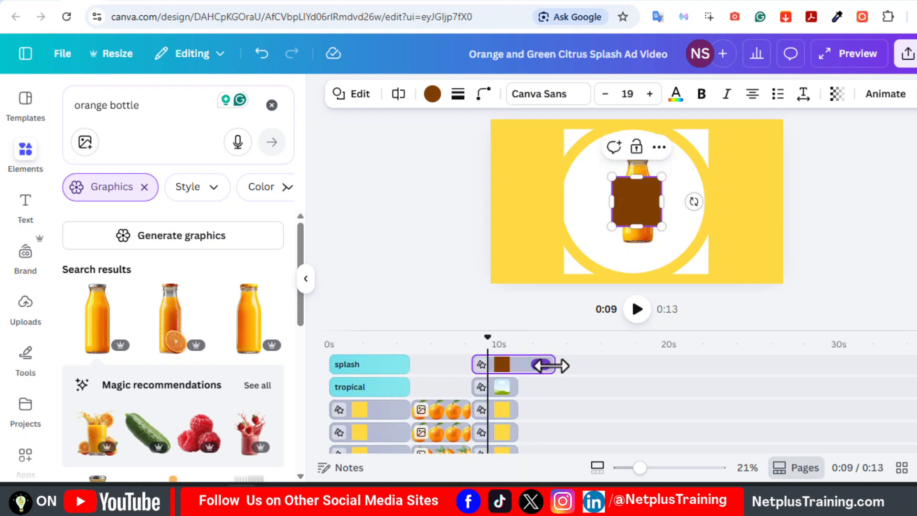
pyautogui.moveTo(629, 209); pyautogui.dragTo(551, 174)
pyautogui.moveTo(585, 166); pyautogui.dragTo(634, 160)
pyautogui.moveTo(584, 191); pyautogui.dragTo(583, 172)
pyautogui.moveTo(666, 145); pyautogui.dragTo(636, 90)
pyautogui.moveTo(605, 148); pyautogui.dragTo(591, 128)
pyautogui.click(432, 94)
pyautogui.click(165, 200)
# Duplicate the rotated yellow rectangle to cover the other three white corners around the ring
pyautogui.click(567, 216)
pyautogui.moveTo(561, 163); pyautogui.dragTo(678, 179)
pyautogui.moveTo(692, 220); pyautogui.dragTo(624, 202)
pyautogui.moveTo(695, 162); pyautogui.dragTo(729, 123)
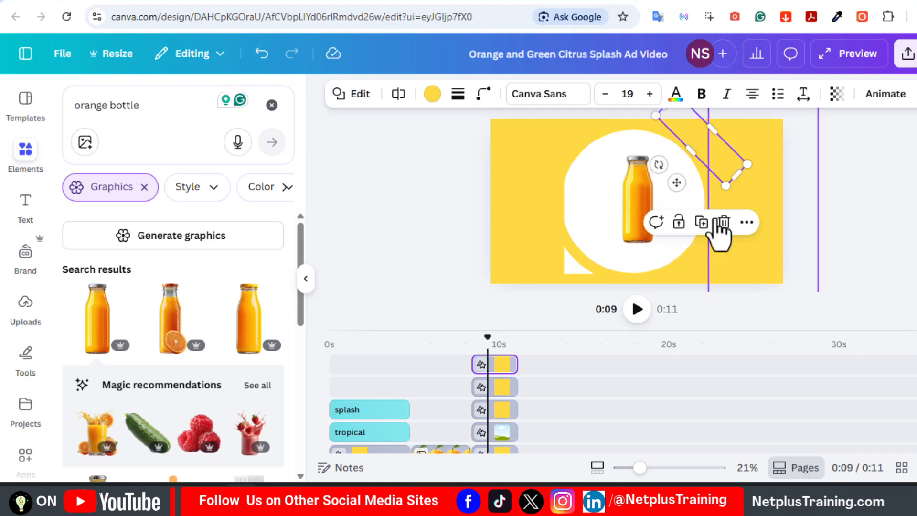
pyautogui.click(703, 220)
pyautogui.moveTo(727, 173); pyautogui.dragTo(583, 314)
# Duplicate the yellow ring around the bottle and change the copy's stroke colour to green
pyautogui.click(497, 427)
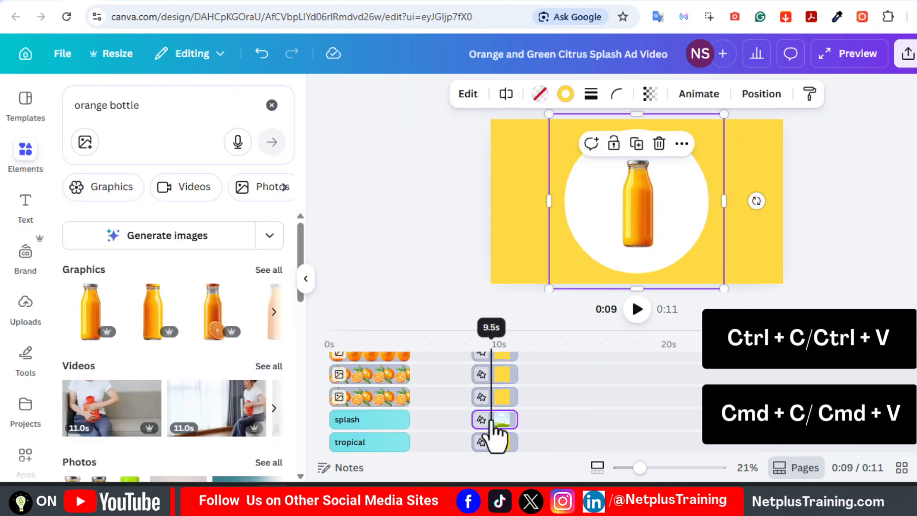
pyautogui.click(565, 94)
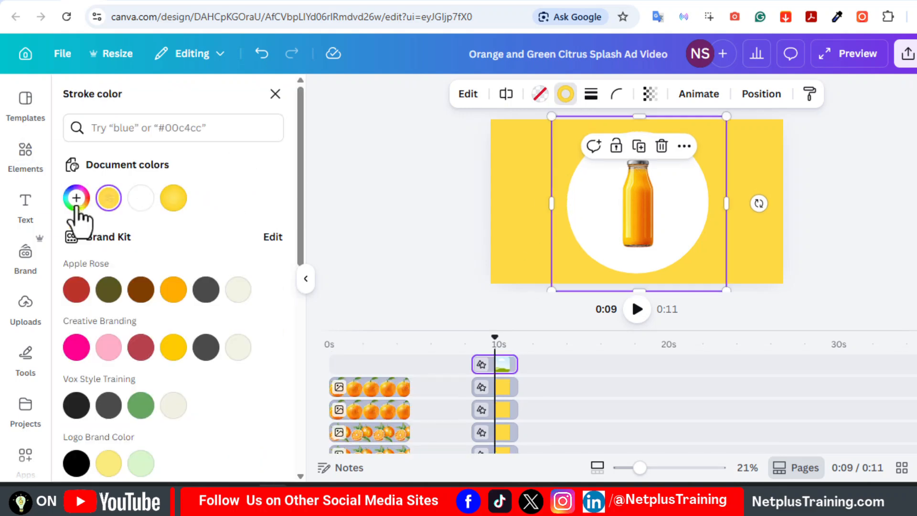
pyautogui.click(76, 198)
pyautogui.moveTo(180, 355); pyautogui.dragTo(139, 356)
pyautogui.moveTo(260, 301); pyautogui.dragTo(257, 311)
# Set the green ring's stroke weight to 41 and shrink it about its centre to hug the white circle
pyautogui.click(591, 95)
pyautogui.moveTo(628, 194); pyautogui.dragTo(550, 213)
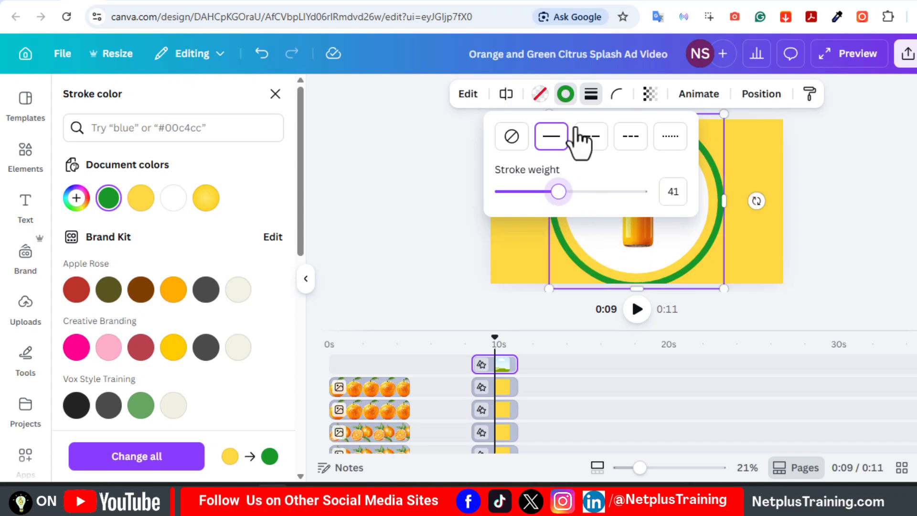
pyautogui.click(723, 289)
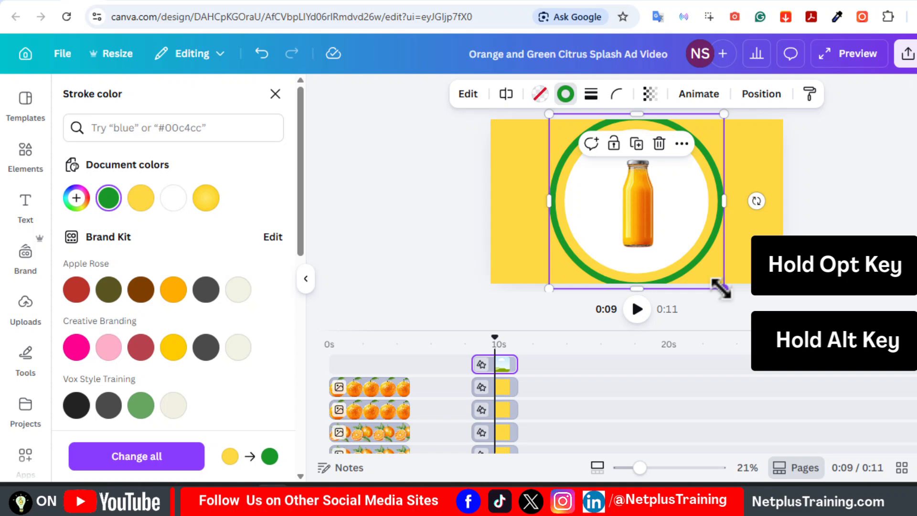
pyautogui.moveTo(722, 289); pyautogui.dragTo(709, 281)
# Search the elements for "shadow" and add a flat grey elliptical shadow to the bottle page
pyautogui.click(638, 205)
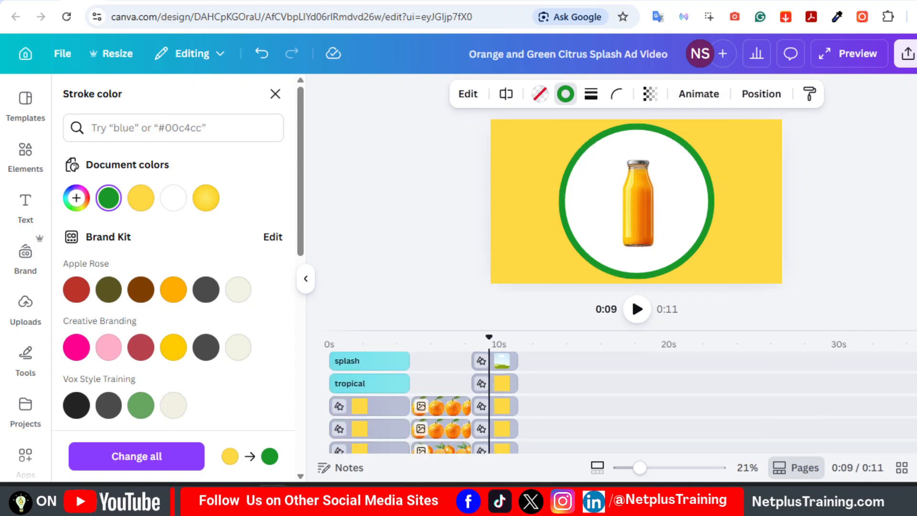
pyautogui.click(143, 110)
pyautogui.write('shadow')
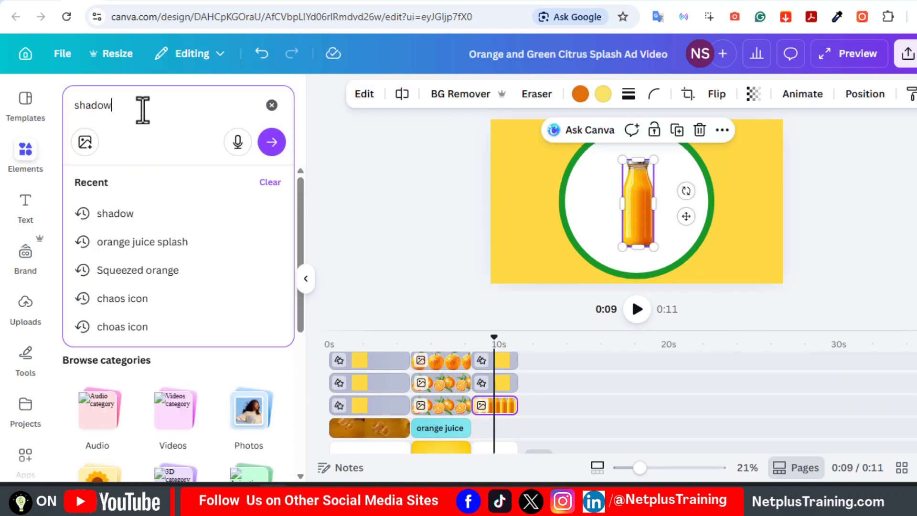
pyautogui.press('Return')
pyautogui.moveTo(93, 339); pyautogui.dragTo(511, 442)
# Shrink the shadow, place it just beneath the bottle, and trim its clip to the end of the third page
pyautogui.moveTo(761, 225); pyautogui.dragTo(601, 194)
pyautogui.moveTo(571, 236); pyautogui.dragTo(651, 293)
pyautogui.moveTo(655, 259); pyautogui.dragTo(650, 258)
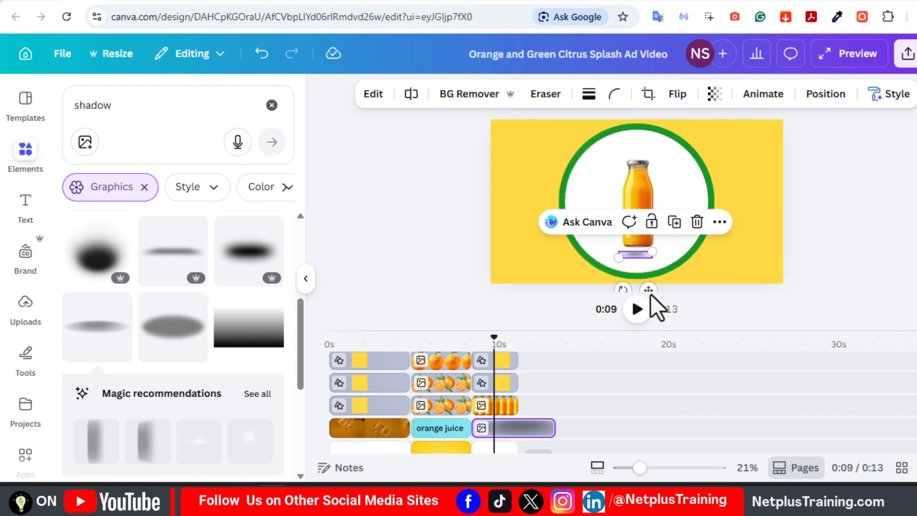
pyautogui.moveTo(651, 293); pyautogui.dragTo(652, 288)
pyautogui.moveTo(548, 430); pyautogui.dragTo(516, 430)
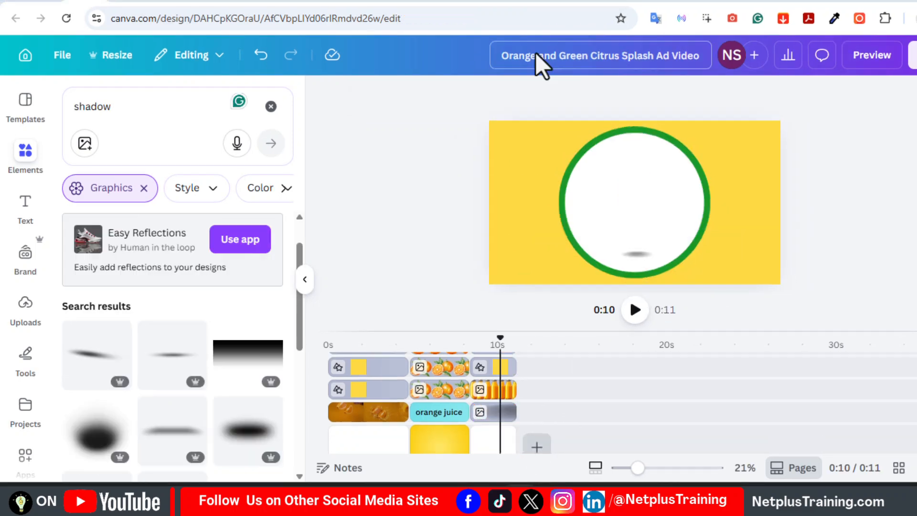
# Add a copy of the yellow gradient background page at the end of the video and trim it to 3.2 s
pyautogui.scroll(-1, 475, 434)
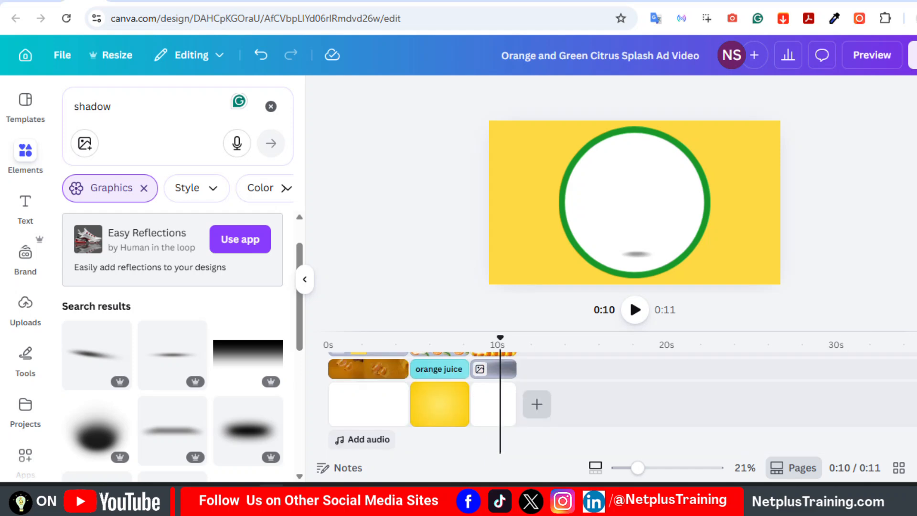
pyautogui.click(444, 401)
pyautogui.click(453, 390)
pyautogui.click(498, 214)
pyautogui.moveTo(506, 411); pyautogui.dragTo(571, 400)
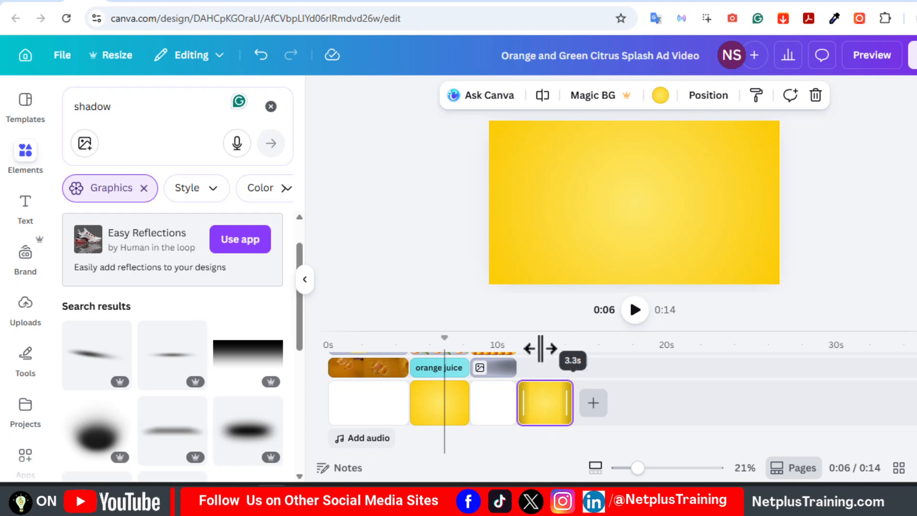
pyautogui.click(544, 349)
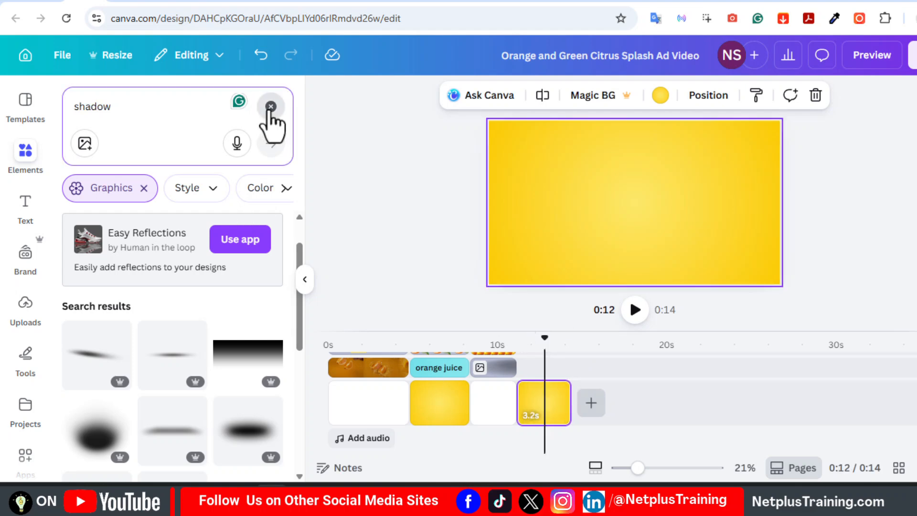
# Search the elements for "cut orange" and place the leafy cut-orange graphic in the fourth page's top-right corner
pyautogui.click(271, 106)
pyautogui.write('cut orange')
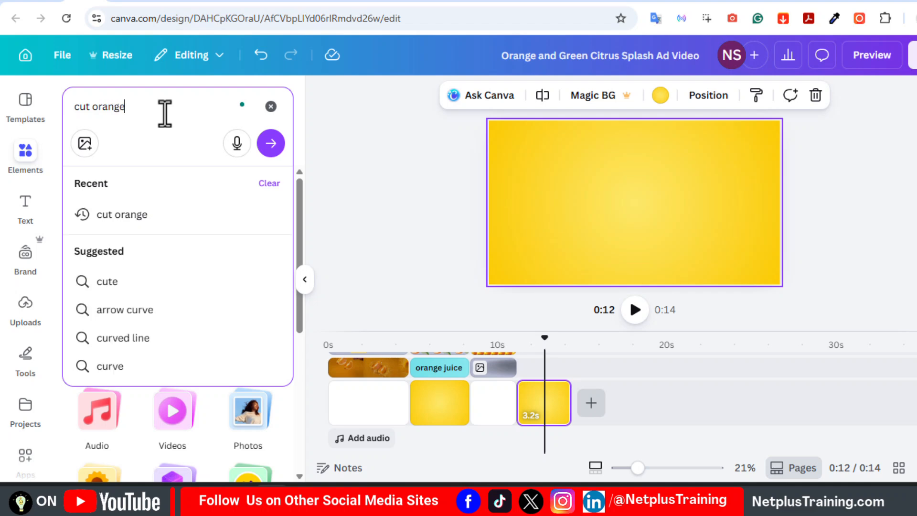
pyautogui.press('Return')
pyautogui.click(275, 282)
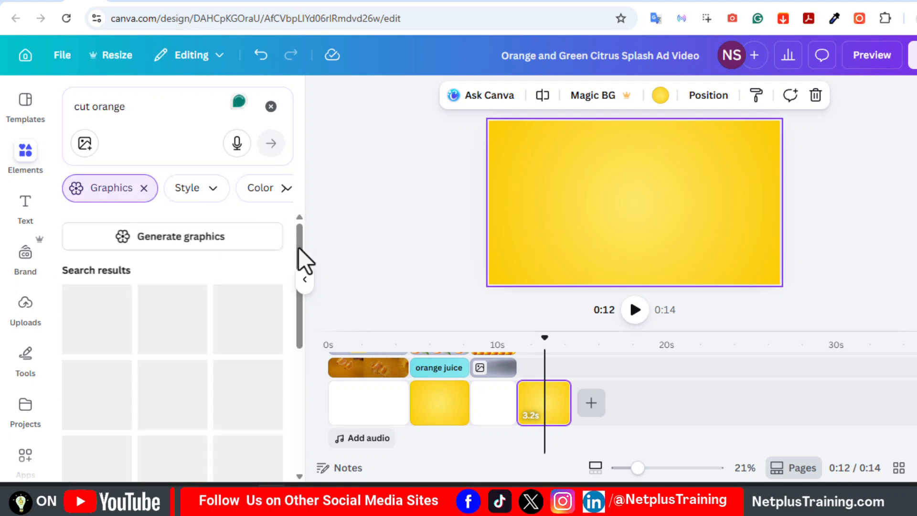
pyautogui.moveTo(303, 262); pyautogui.dragTo(306, 322)
pyautogui.moveTo(101, 416); pyautogui.dragTo(579, 370)
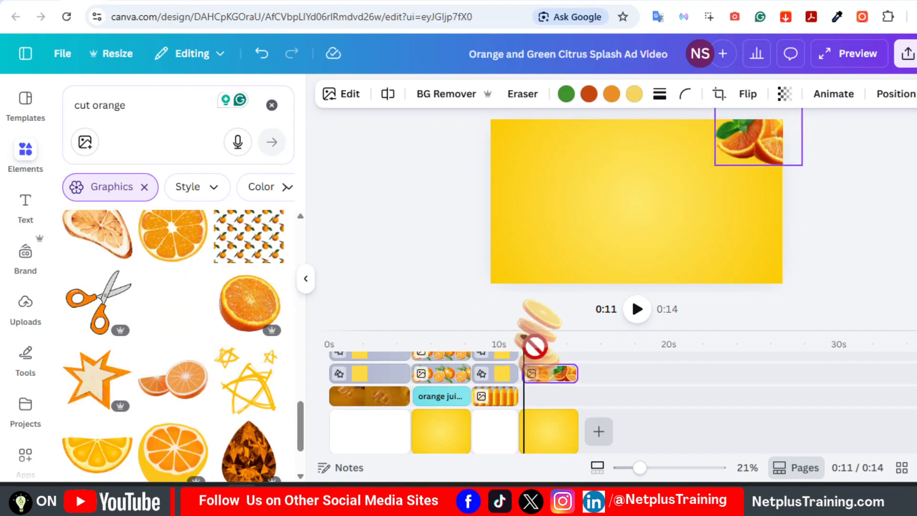
# Add the stacked orange slices graphic and tilt it into the fourth page's top-left corner
pyautogui.moveTo(537, 324); pyautogui.dragTo(549, 385)
pyautogui.moveTo(638, 182); pyautogui.dragTo(512, 168)
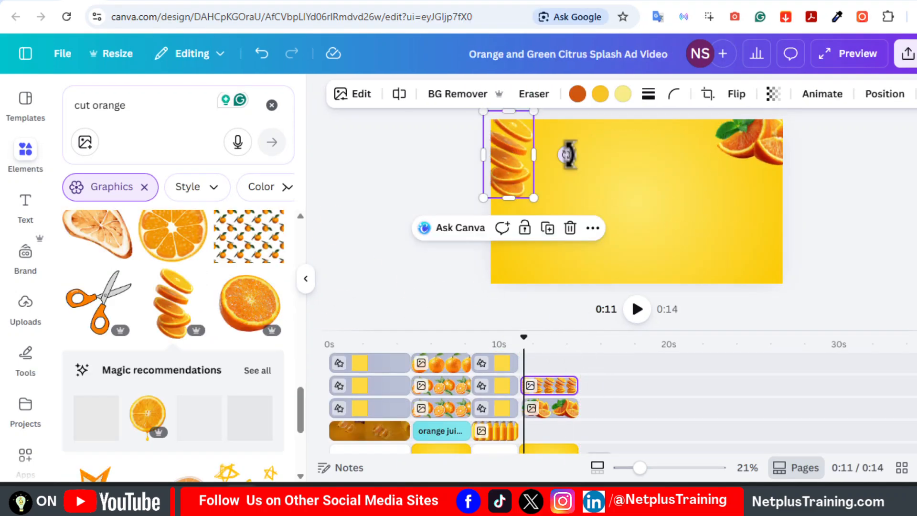
pyautogui.moveTo(569, 154); pyautogui.dragTo(543, 109)
pyautogui.moveTo(526, 156); pyautogui.dragTo(530, 132)
# Add the splashing orange slices graphic, shrink it, and place it in the fourth page's bottom-left corner
pyautogui.scroll(10, 191, 334)
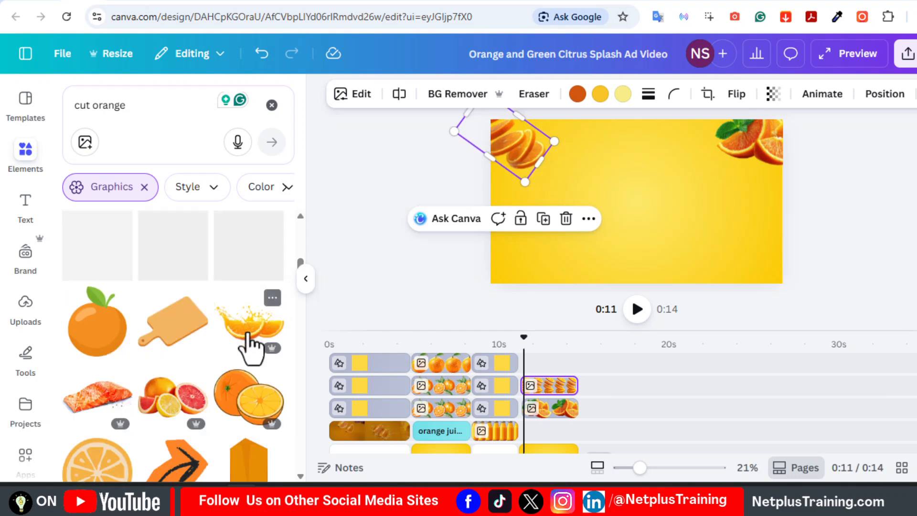
pyautogui.moveTo(246, 348); pyautogui.dragTo(581, 369)
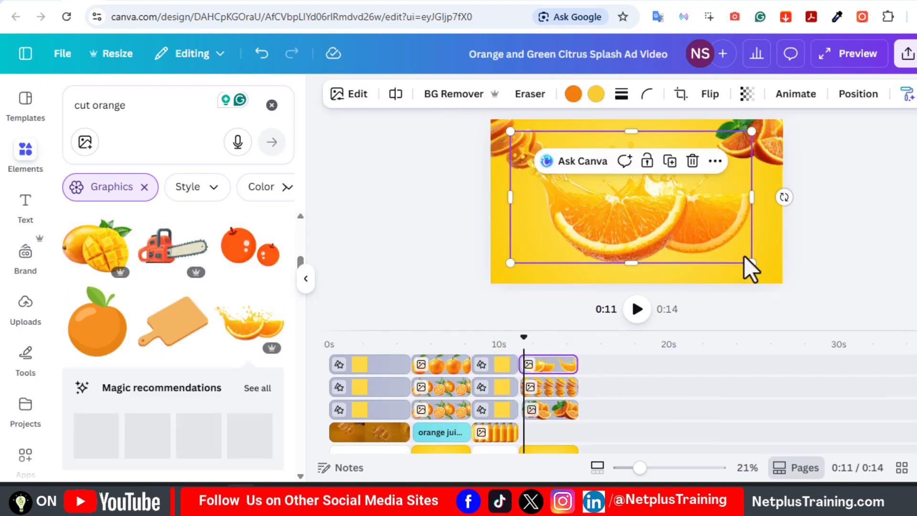
pyautogui.moveTo(750, 266); pyautogui.dragTo(629, 199)
pyautogui.moveTo(591, 172); pyautogui.dragTo(561, 270)
pyautogui.moveTo(605, 226); pyautogui.dragTo(578, 263)
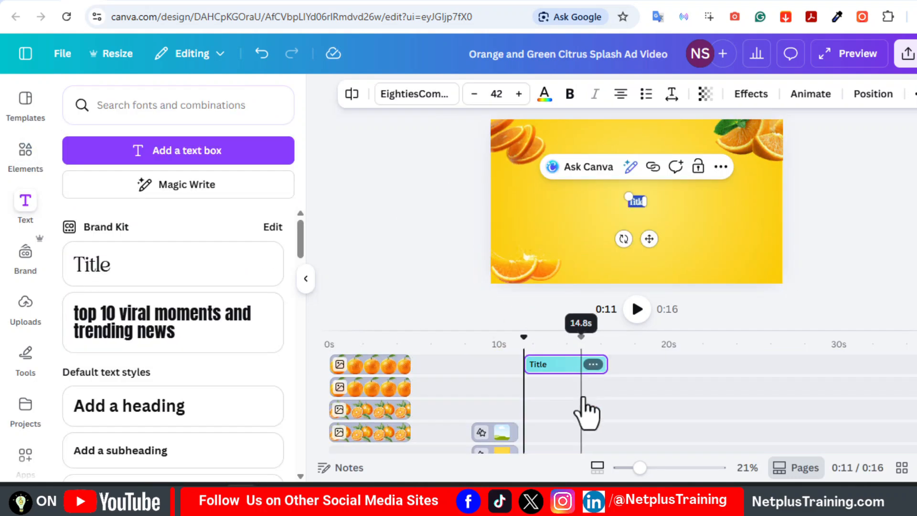
# Change the placeholder title on the fourth page to "fresh", place it near the page's center, and set its font to Poppins Bold
pyautogui.moveTo(587, 413); pyautogui.dragTo(588, 428)
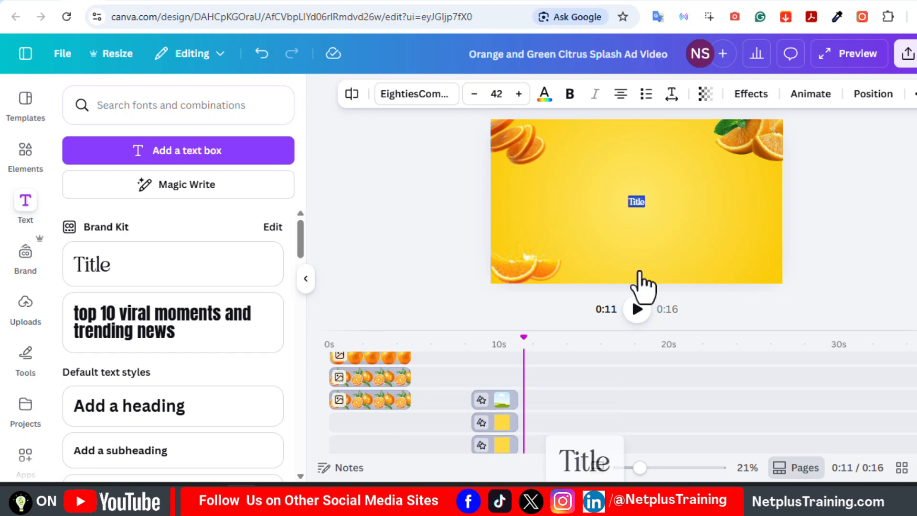
pyautogui.write('fresh')
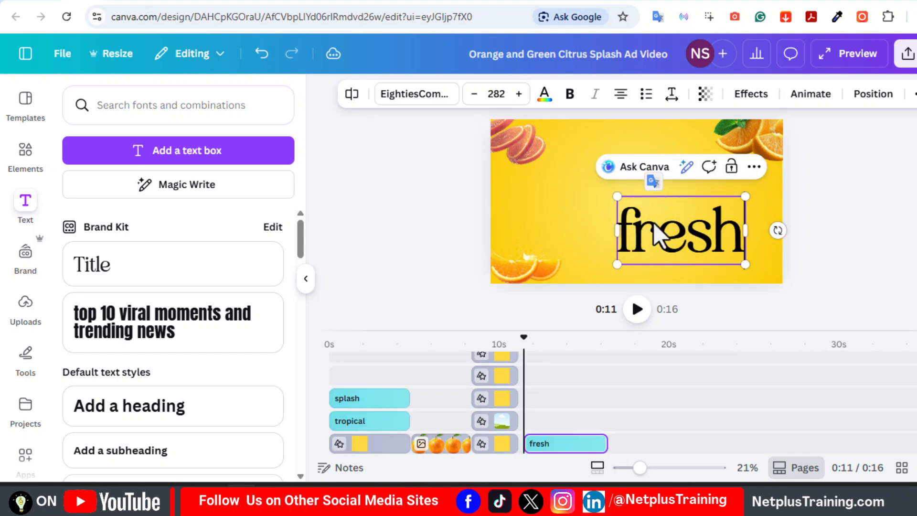
pyautogui.moveTo(712, 245); pyautogui.dragTo(675, 200)
pyautogui.click(402, 95)
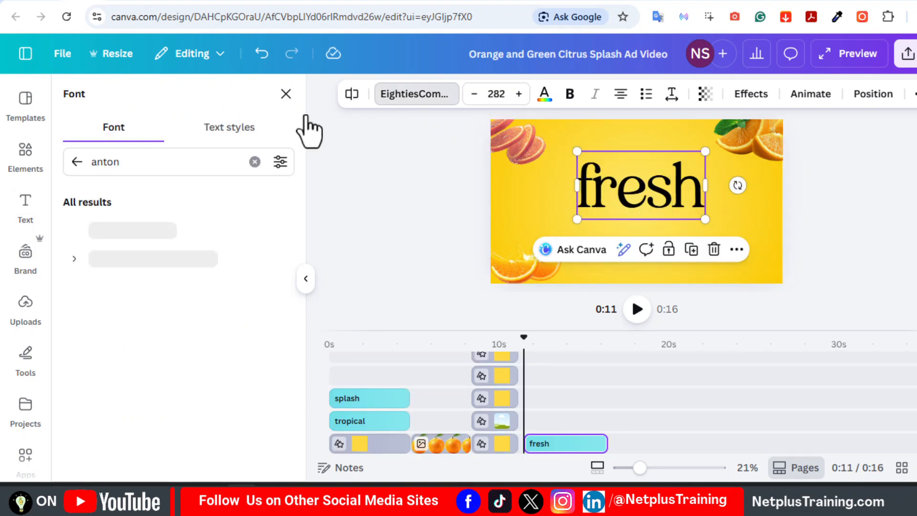
pyautogui.click(254, 161)
pyautogui.write('poppins')
pyautogui.press('Return')
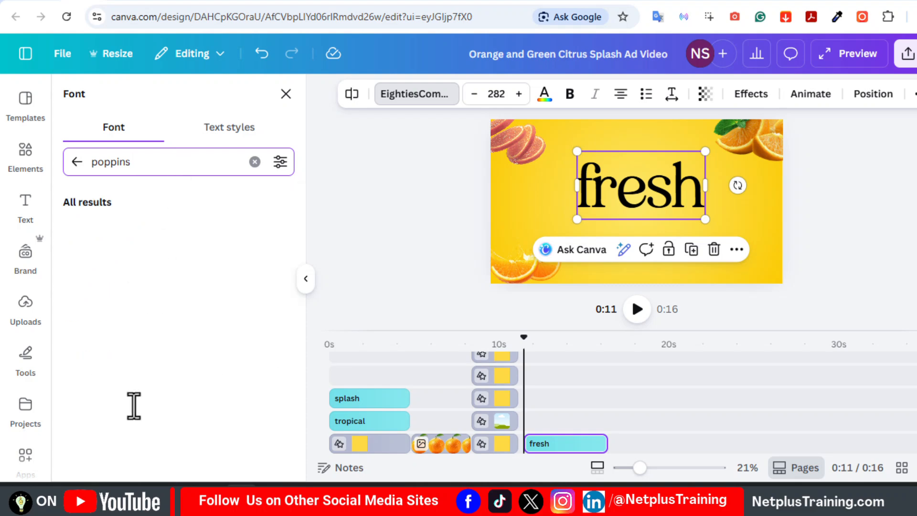
pyautogui.click(136, 426)
# Make the "fresh" text uppercase and color it with the document's dark green
pyautogui.click(871, 96)
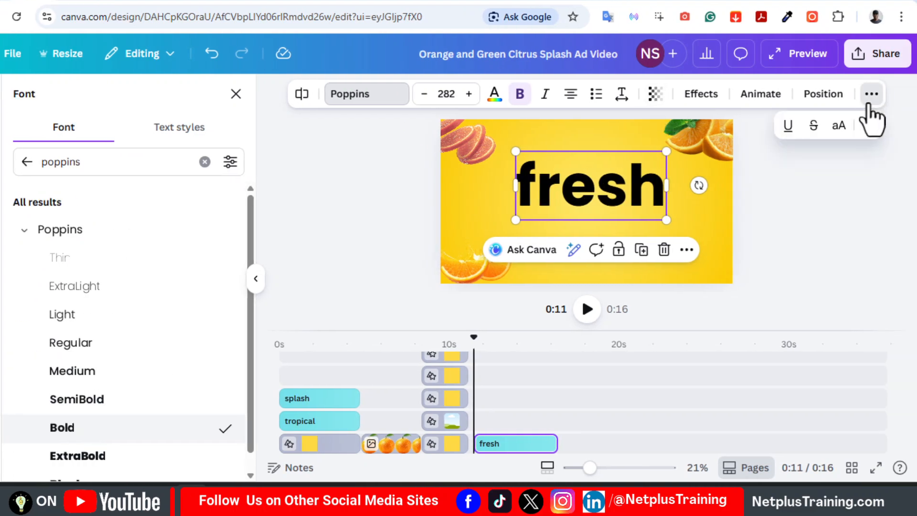
pyautogui.click(839, 125)
pyautogui.click(544, 95)
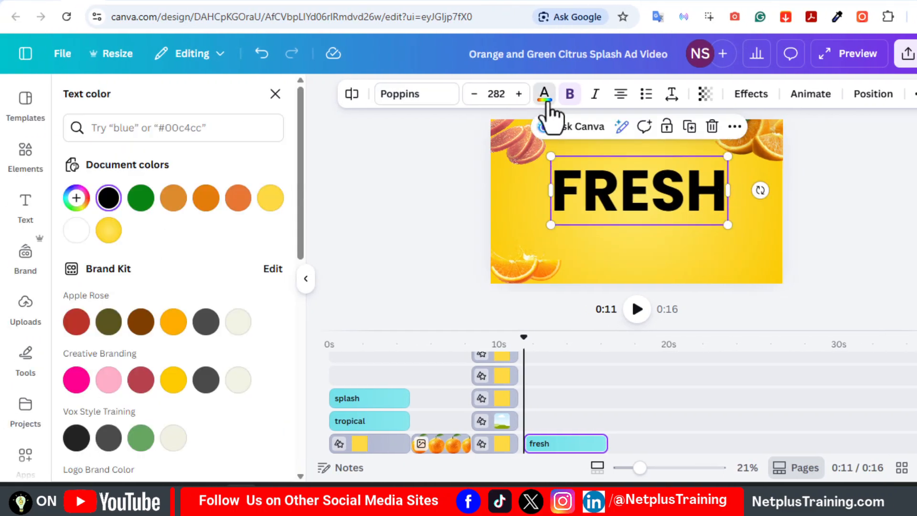
pyautogui.click(140, 198)
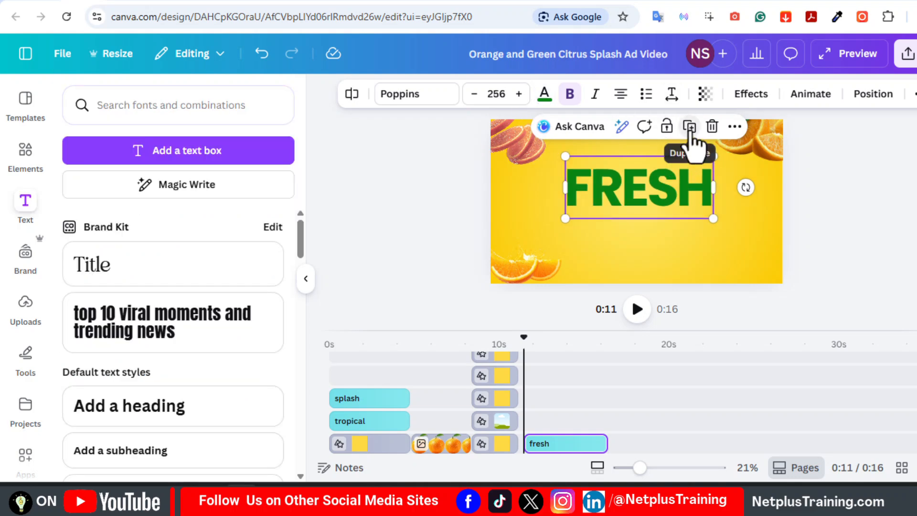
# Duplicate the "FRESH" text, change the copy below it to "Squeeze", and trim the text clip to the end of the fourth page
pyautogui.click(689, 127)
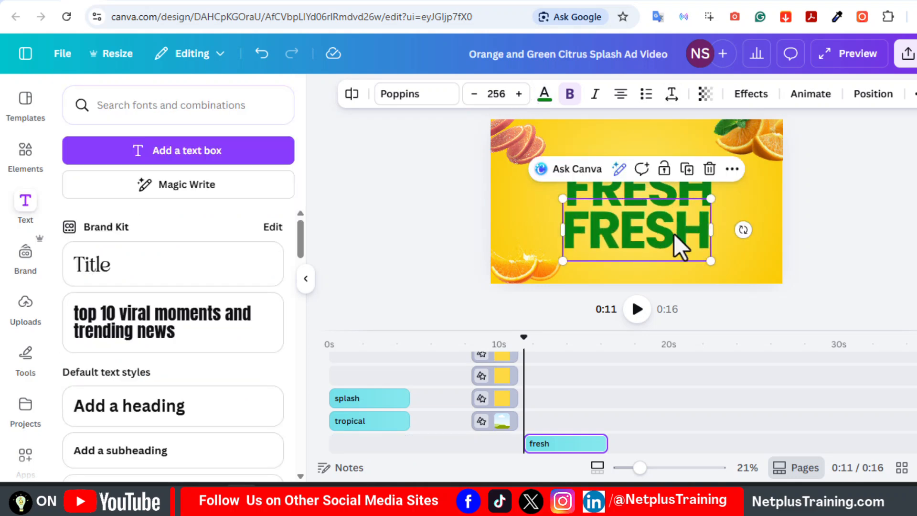
pyautogui.doubleClick(681, 246)
pyautogui.write('Squeeze')
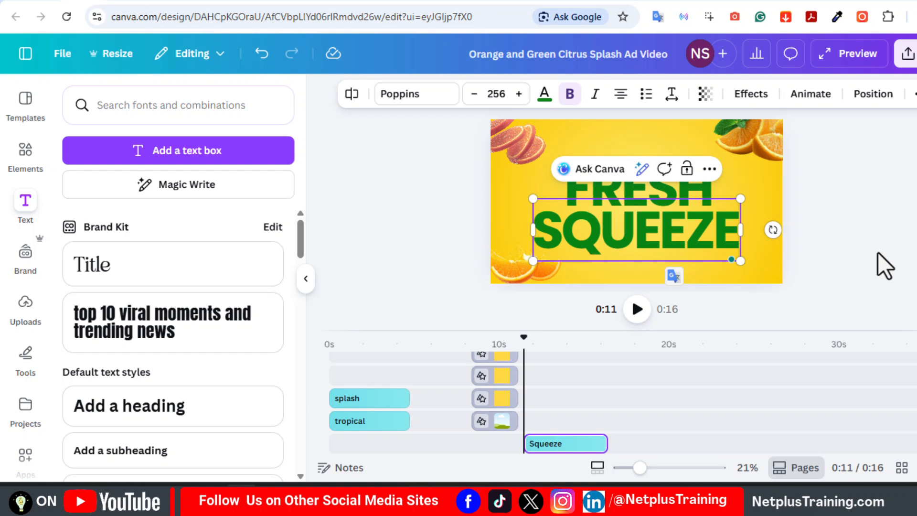
pyautogui.moveTo(607, 414); pyautogui.dragTo(575, 393)
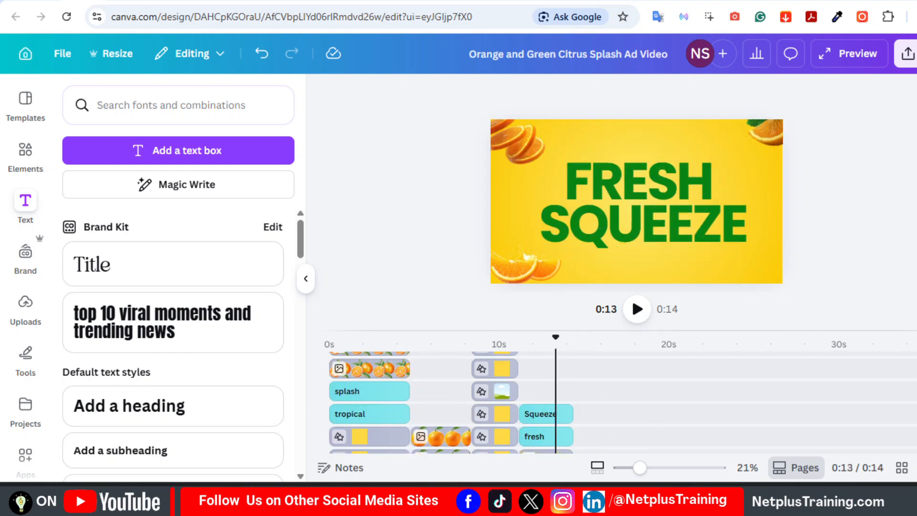
# Copy the juice bottle graphic from the third page into the fourth page's time span, above the text clips
pyautogui.scroll(-2, 563, 437)
pyautogui.click(494, 430)
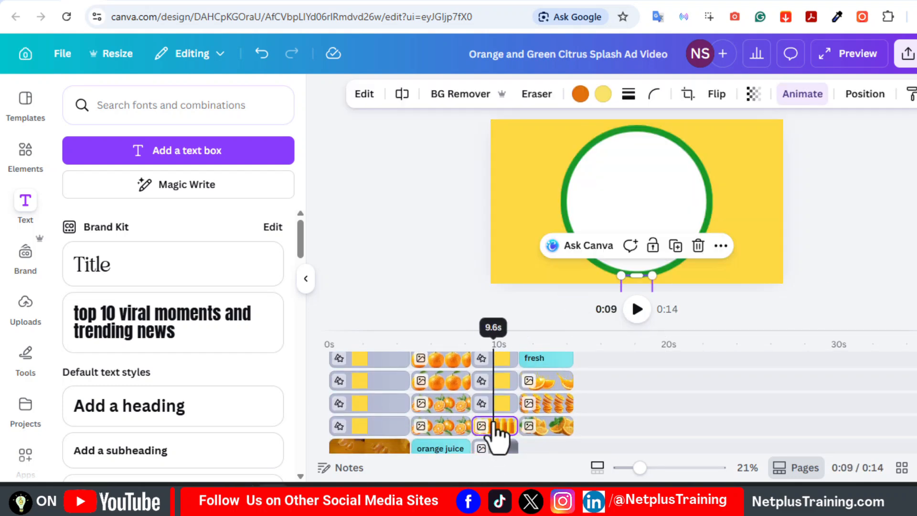
pyautogui.moveTo(506, 336); pyautogui.dragTo(528, 337)
pyautogui.moveTo(495, 430); pyautogui.dragTo(543, 407)
pyautogui.click(555, 412)
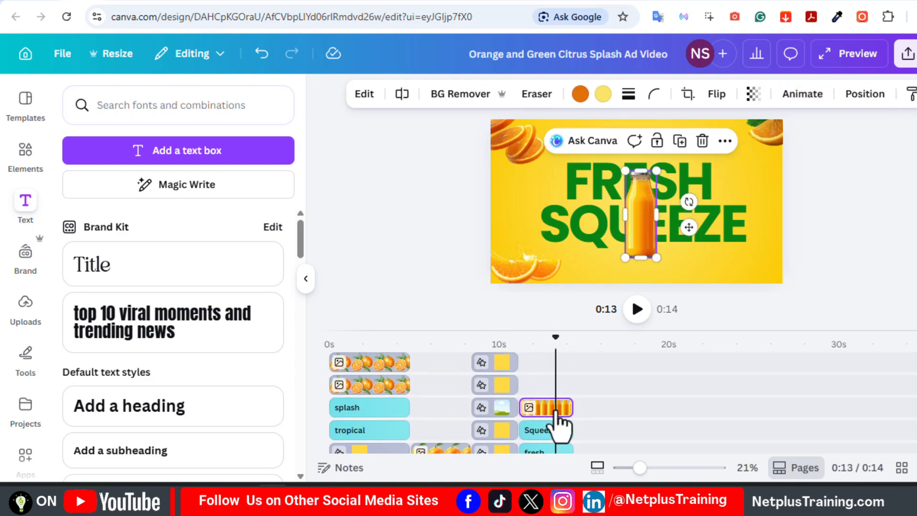
# Enlarge the fourth page's bottle, tilt it, and position it over the right end of the "FRESH SQUEEZE" text
pyautogui.moveTo(641, 205); pyautogui.dragTo(693, 189)
pyautogui.moveTo(708, 237)
pyautogui.mouseDown()
pyautogui.moveTo(719, 268)
pyautogui.moveTo(655, 205)
pyautogui.moveTo(711, 241)
pyautogui.moveTo(695, 238)
pyautogui.mouseUp()
pyautogui.moveTo(696, 283); pyautogui.dragTo(712, 276)
pyautogui.moveTo(710, 197); pyautogui.dragTo(731, 214)
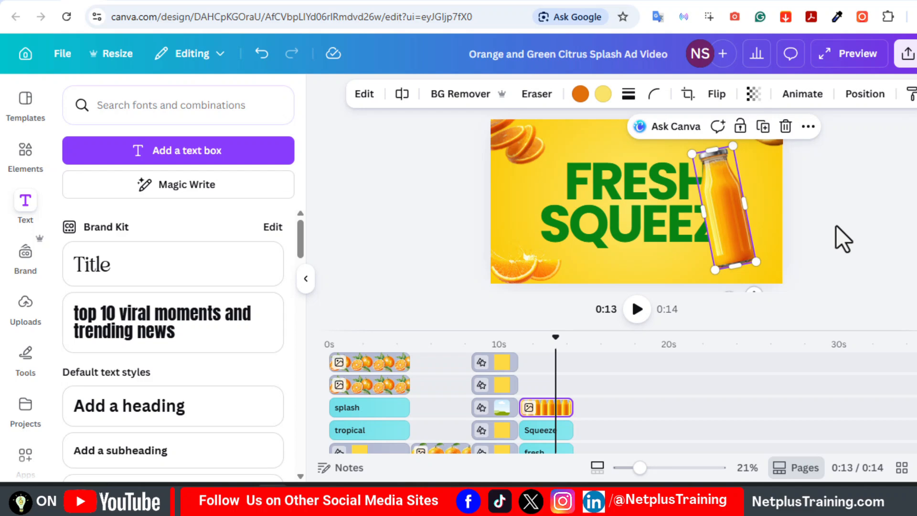
# Duplicate the fourth page's yellow gradient background as a fifth page and trim its duration slightly
pyautogui.scroll(-4, 621, 402)
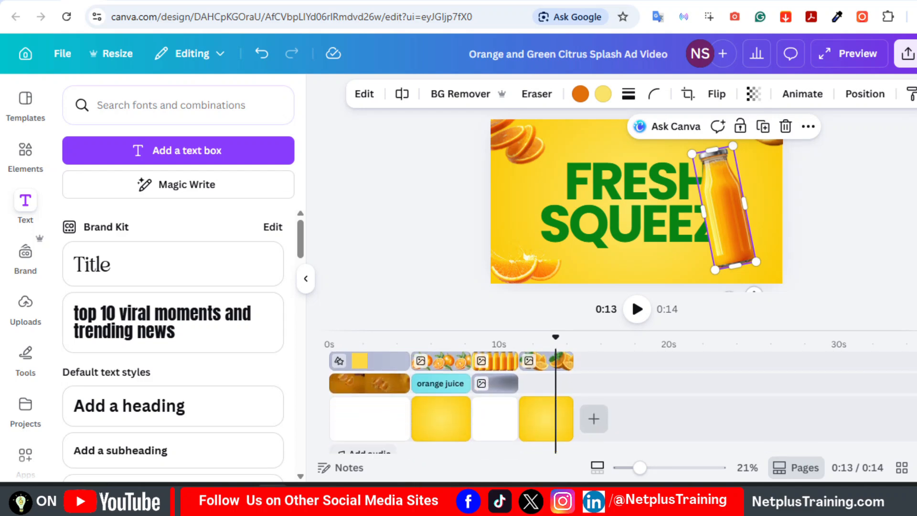
pyautogui.click(556, 416)
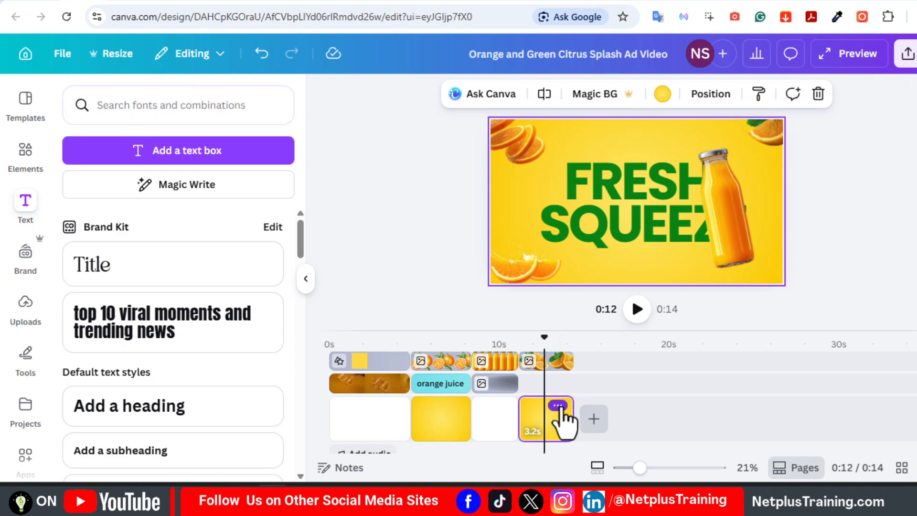
pyautogui.click(559, 406)
pyautogui.click(606, 264)
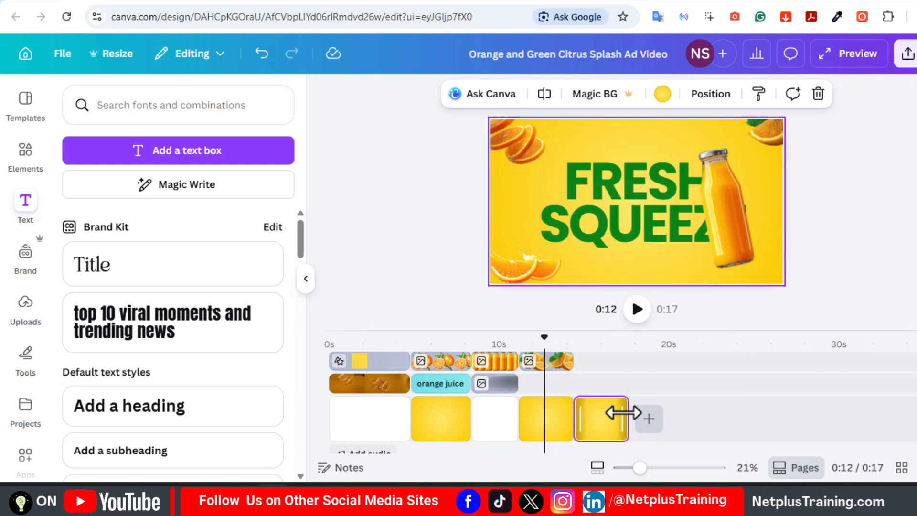
pyautogui.moveTo(624, 413); pyautogui.dragTo(624, 413)
# Paste the fourth page's text, bottle and orange graphics at the start of the fifth page
pyautogui.click(608, 401)
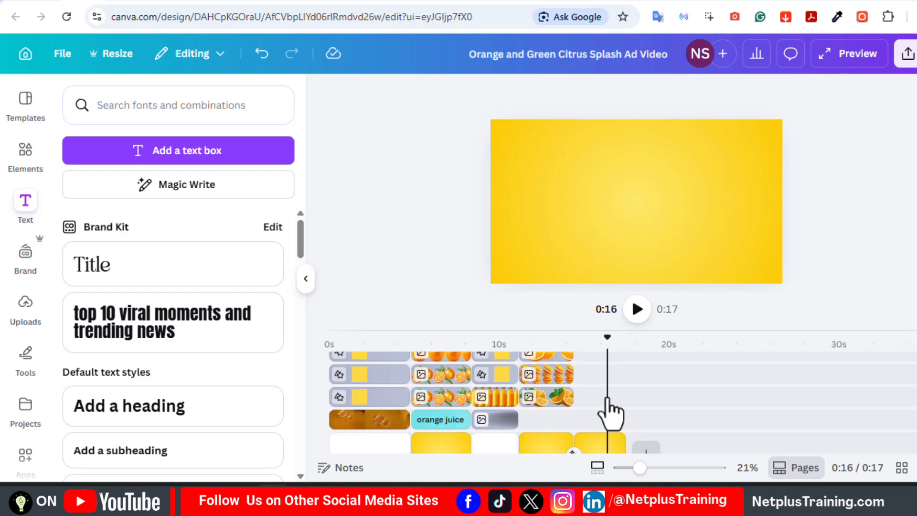
pyautogui.moveTo(607, 338); pyautogui.dragTo(579, 339)
pyautogui.hotkey('ctrl', 'v')
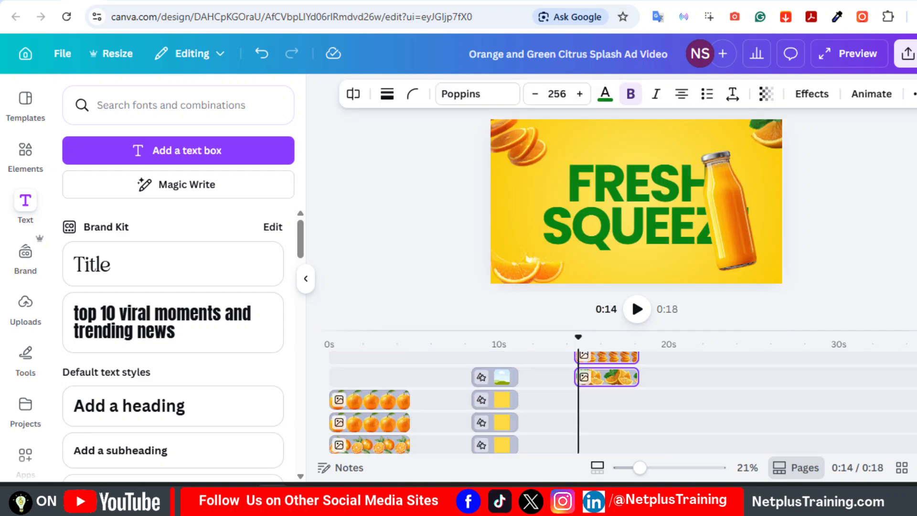
# Trim the pasted orange, text and bottle clips so they end together with the fifth page
pyautogui.moveTo(611, 381); pyautogui.dragTo(624, 417)
pyautogui.scroll(-2, 616, 418)
pyautogui.scroll(2, 668, 422)
pyautogui.moveTo(638, 397); pyautogui.dragTo(625, 397)
pyautogui.moveTo(637, 377); pyautogui.dragTo(625, 377)
pyautogui.moveTo(638, 360); pyautogui.dragTo(637, 364)
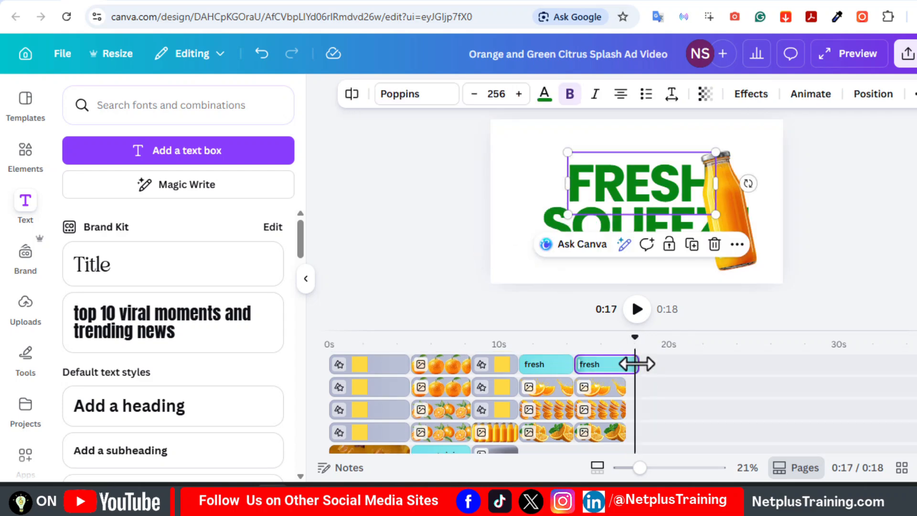
pyautogui.moveTo(637, 364); pyautogui.dragTo(618, 372)
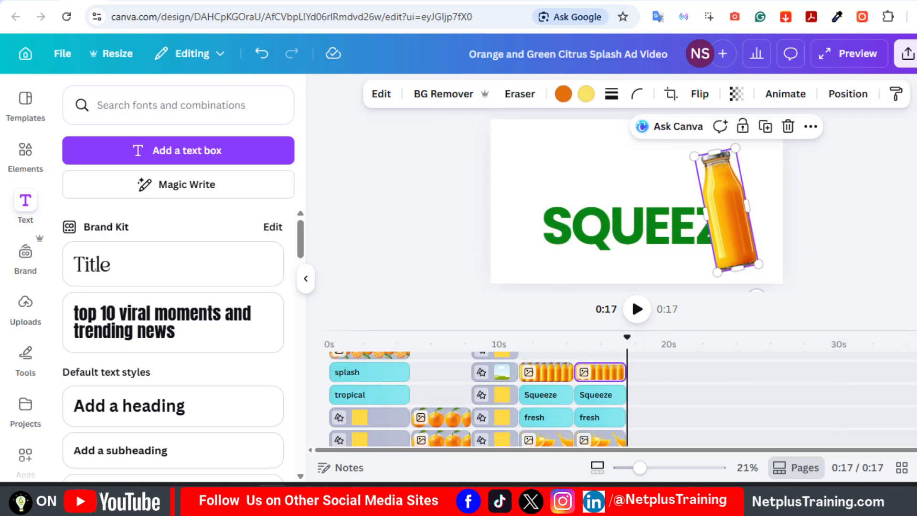
pyautogui.hotkey('ctrl', 'z')
# Reposition the fifth page's top-right leafy orange and swap the stacked slices in the top-left corner with the splashing slices in the bottom-left
pyautogui.moveTo(870, 126); pyautogui.dragTo(867, 142)
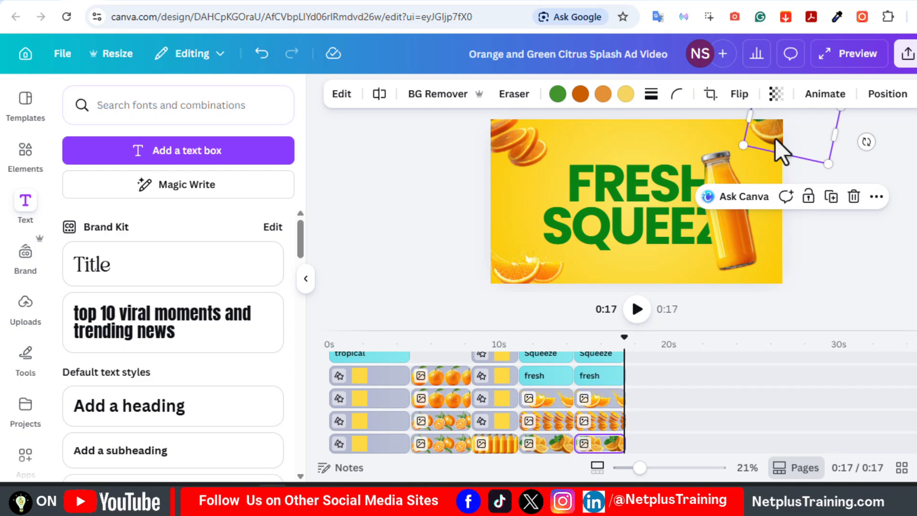
pyautogui.moveTo(775, 139); pyautogui.dragTo(770, 148)
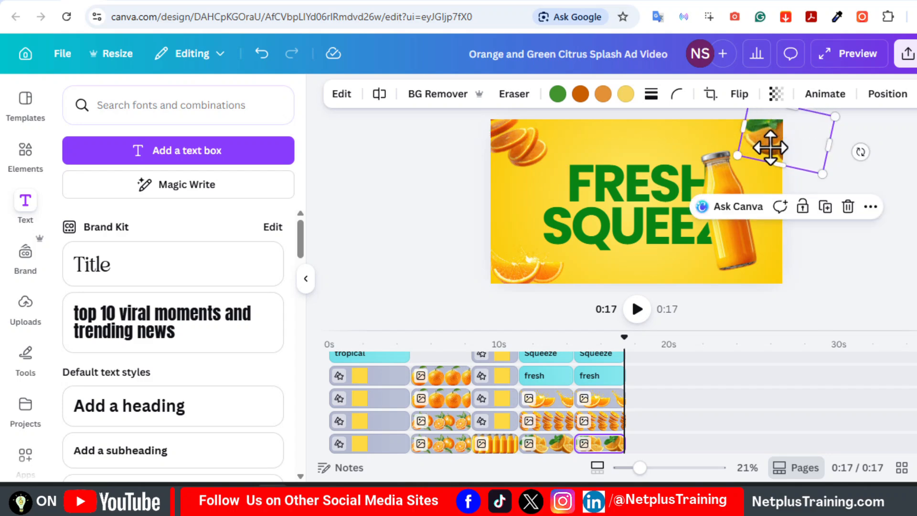
pyautogui.click(516, 155)
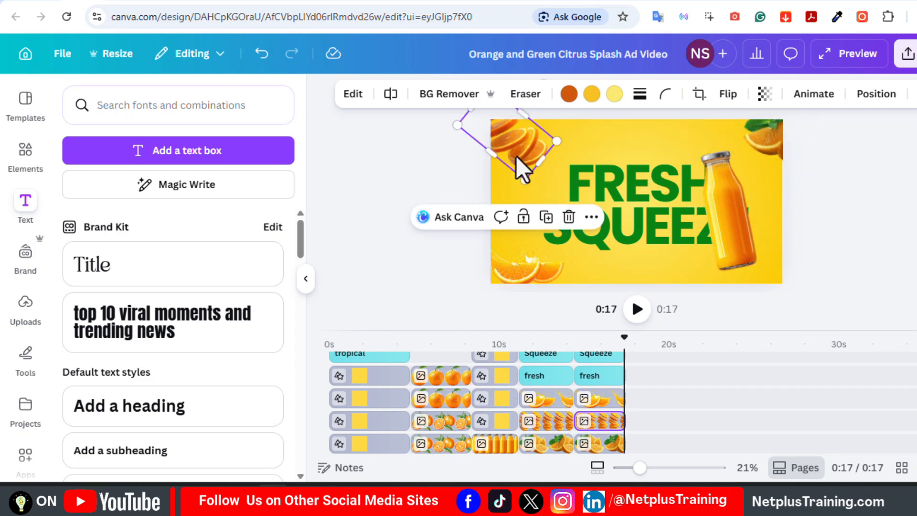
pyautogui.moveTo(517, 157); pyautogui.dragTo(529, 136)
pyautogui.click(520, 264)
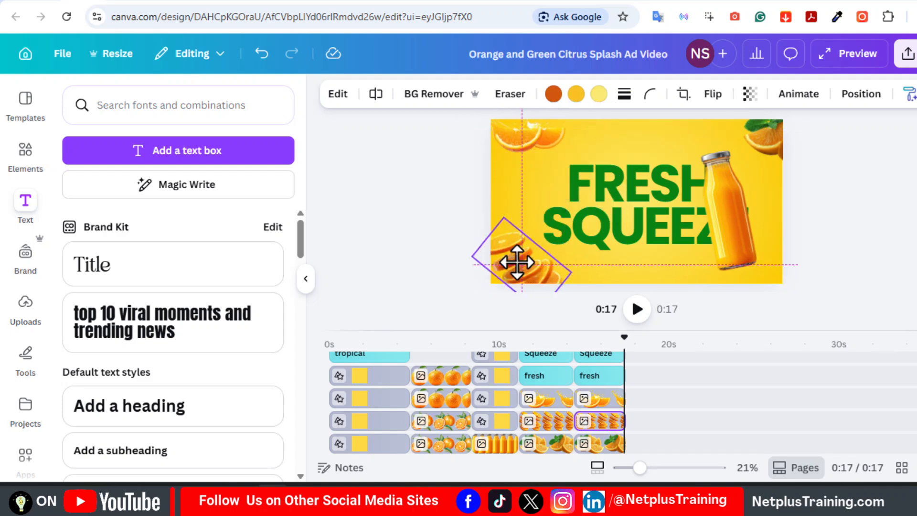
# Straighten the fifth page's bottle upright, shrink it, and place it at the middle of the text
pyautogui.click(741, 217)
pyautogui.moveTo(739, 235); pyautogui.dragTo(715, 218)
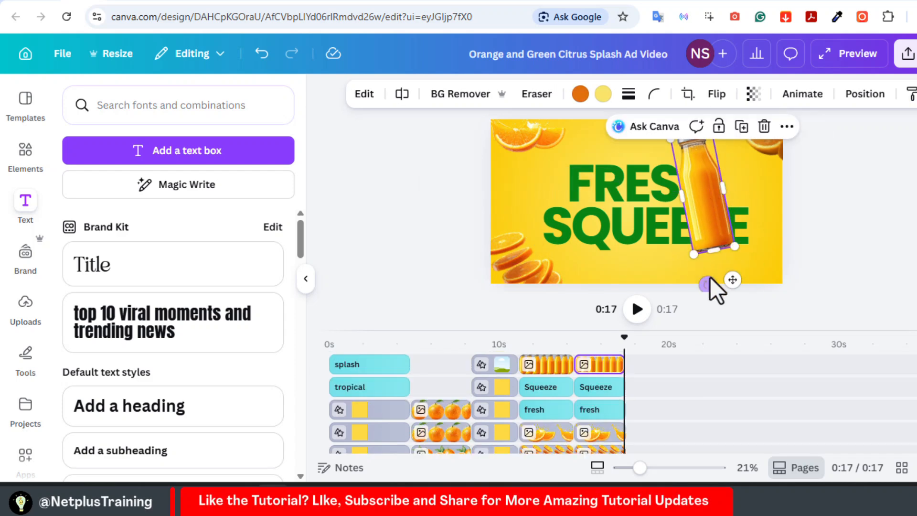
pyautogui.moveTo(708, 286); pyautogui.dragTo(692, 295)
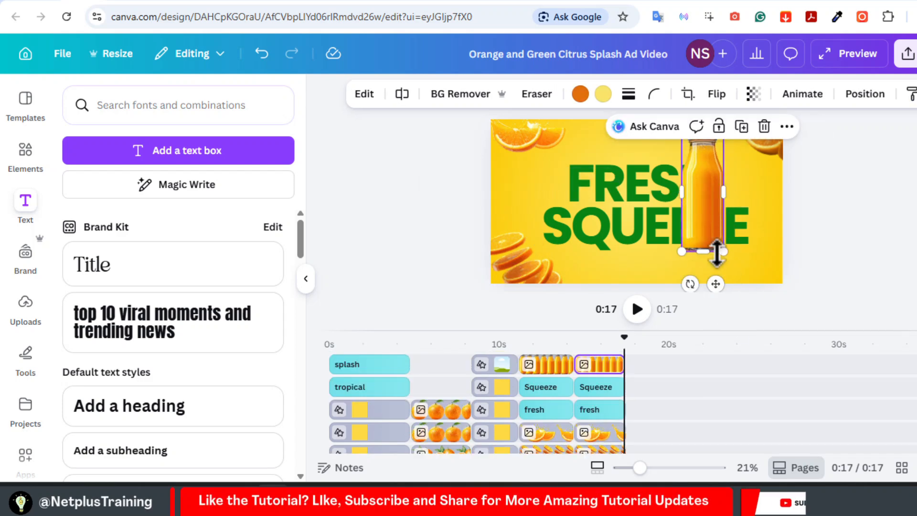
pyautogui.moveTo(722, 253); pyautogui.dragTo(711, 216)
pyautogui.moveTo(696, 181); pyautogui.dragTo(644, 213)
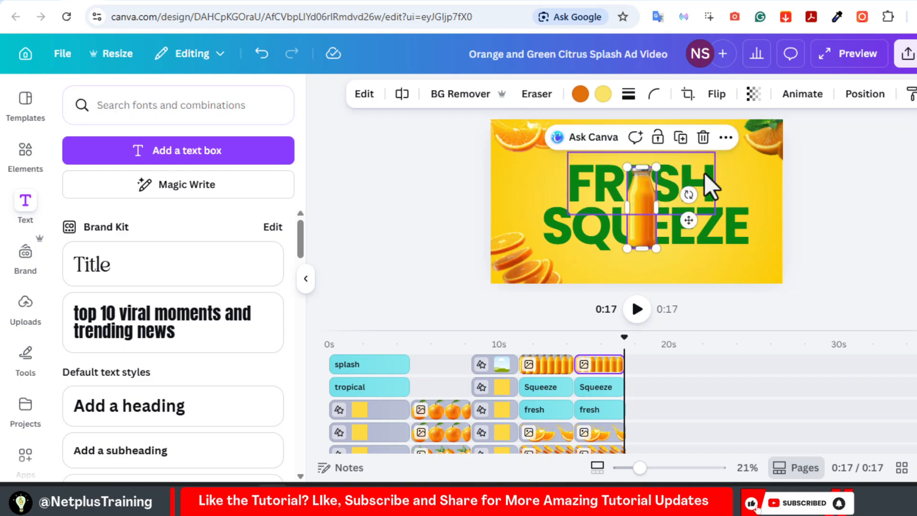
# Raise and enlarge "FRESH" on the fifth page, and shrink "SQUEEZE" to sit beneath its right end, beside the bottle
pyautogui.moveTo(704, 173); pyautogui.dragTo(702, 148)
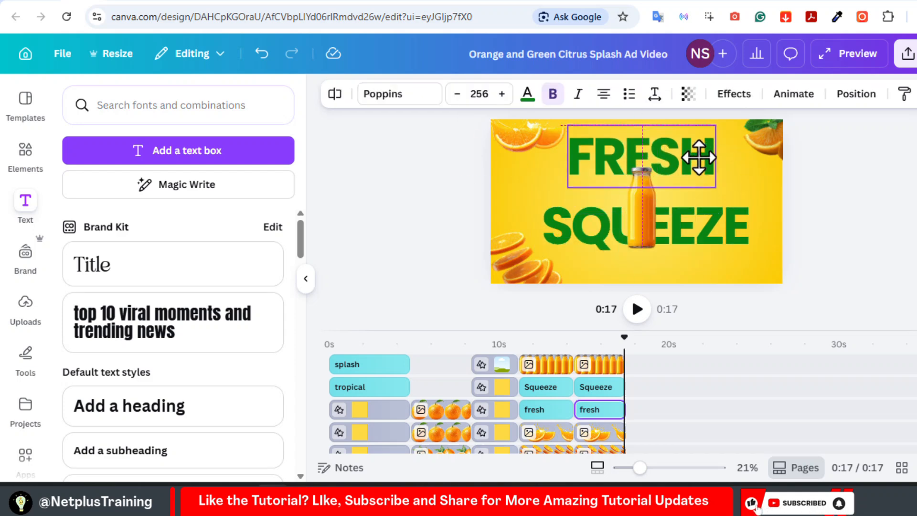
pyautogui.click(502, 98)
pyautogui.moveTo(719, 188); pyautogui.dragTo(738, 198)
pyautogui.click(727, 227)
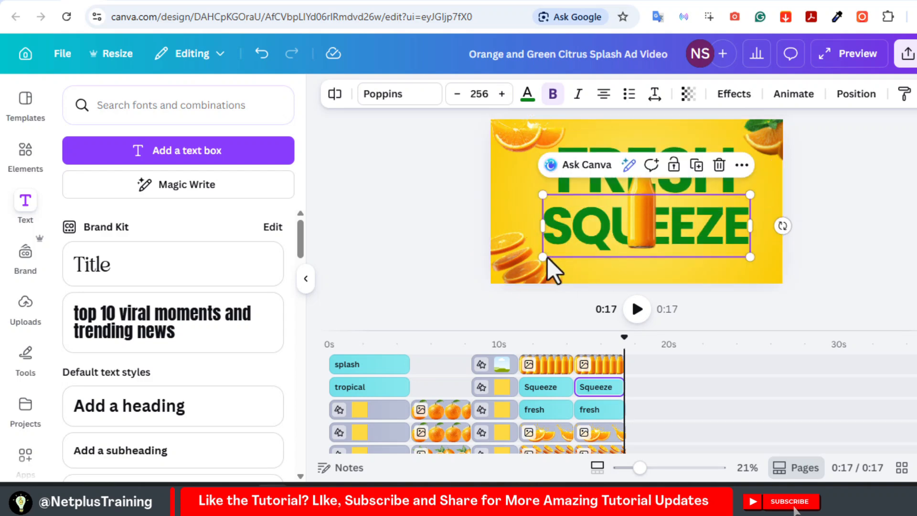
pyautogui.moveTo(543, 256); pyautogui.dragTo(671, 216)
pyautogui.moveTo(705, 208); pyautogui.dragTo(698, 206)
# Enlarge and lower the fifth page's bottle, and place a copy of the third page's shadow graphic just beneath it
pyautogui.click(650, 228)
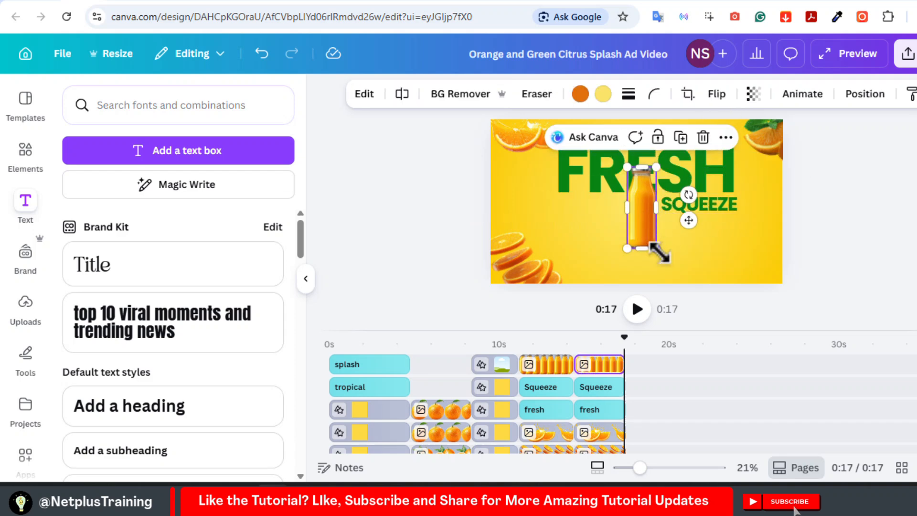
pyautogui.moveTo(657, 248)
pyautogui.mouseDown()
pyautogui.moveTo(666, 263)
pyautogui.moveTo(649, 237)
pyautogui.mouseUp()
pyautogui.scroll(-2, 499, 410)
pyautogui.click(496, 398)
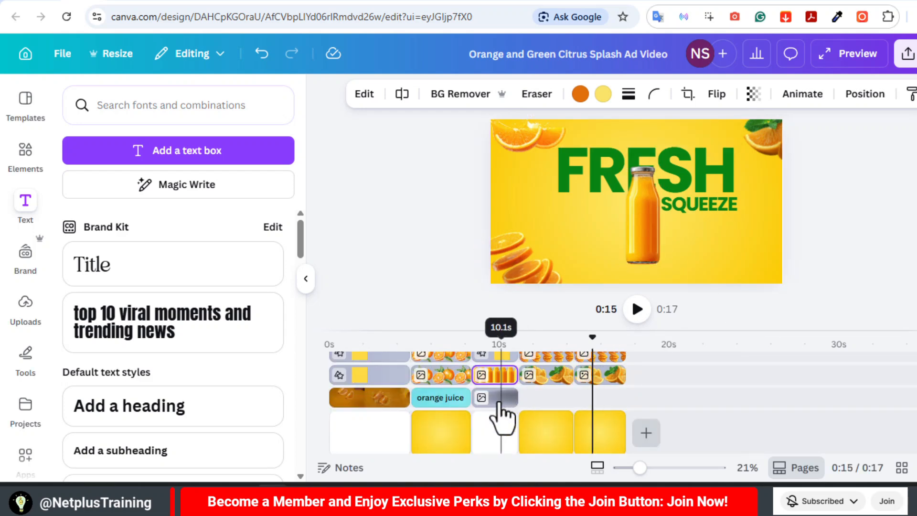
pyautogui.moveTo(496, 401); pyautogui.dragTo(626, 396)
pyautogui.moveTo(497, 347); pyautogui.dragTo(608, 382)
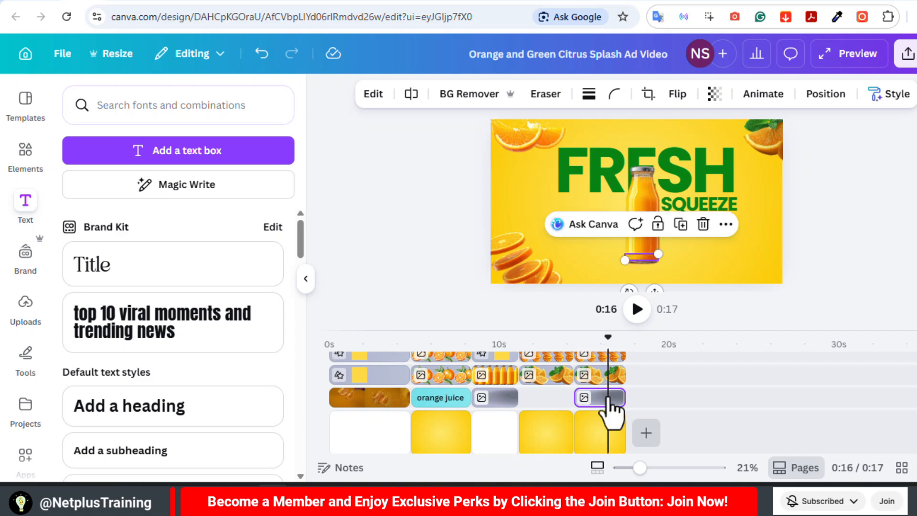
pyautogui.moveTo(654, 290); pyautogui.dragTo(656, 303)
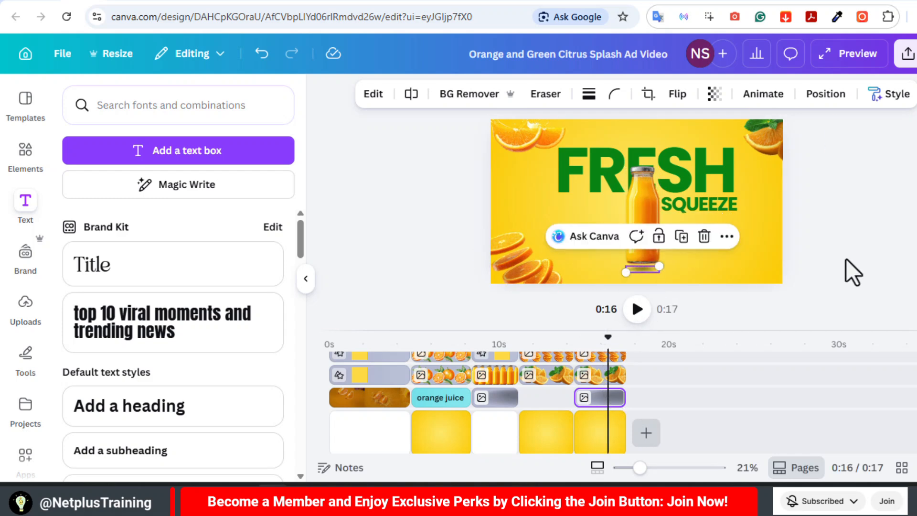
pyautogui.click(849, 262)
# Search the elements for "cut orange" and add the two halved oranges graphic to the fifth page
pyautogui.click(27, 155)
pyautogui.click(272, 105)
pyautogui.write('cut orange')
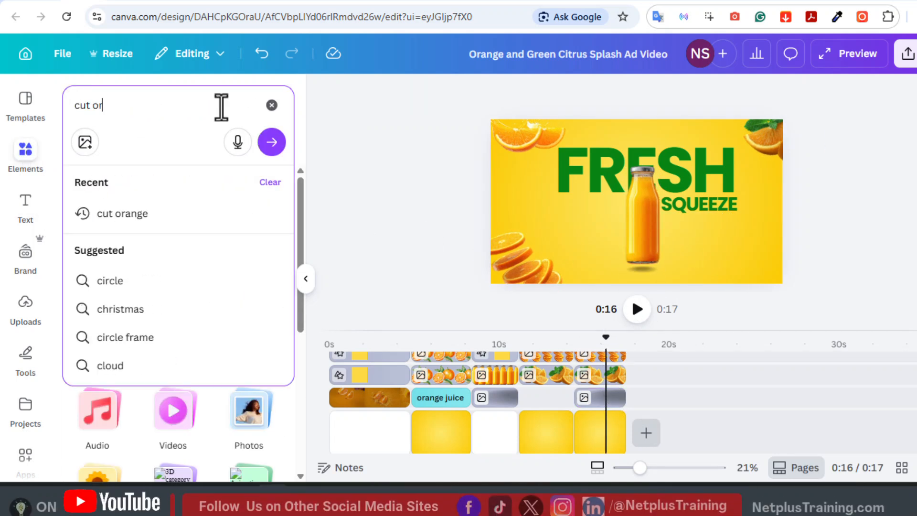
pyautogui.press('Return')
pyautogui.moveTo(211, 319); pyautogui.dragTo(614, 406)
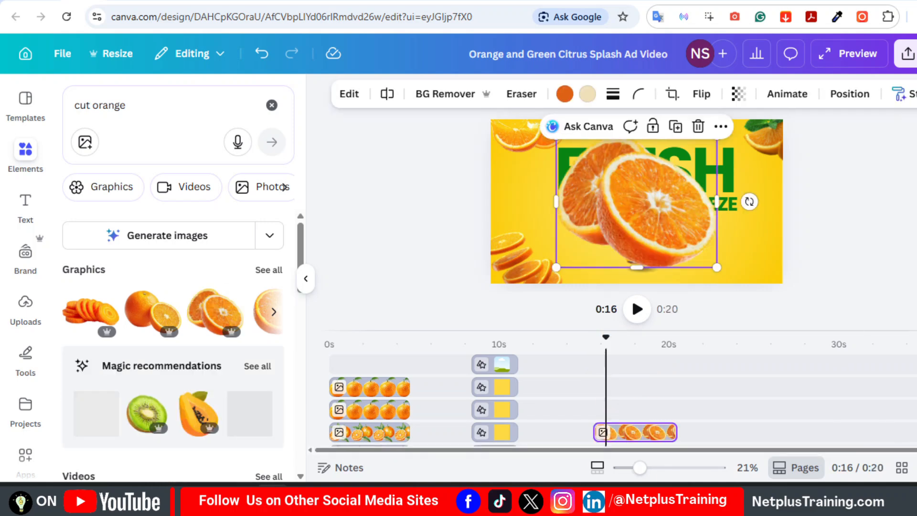
# Trim the halved oranges' clip to the fifth page's end, shrink the graphic, and place it in the page's bottom-right corner
pyautogui.scroll(-1, 640, 406)
pyautogui.moveTo(666, 381); pyautogui.dragTo(626, 402)
pyautogui.moveTo(717, 266); pyautogui.dragTo(642, 199)
pyautogui.moveTo(614, 172); pyautogui.dragTo(776, 262)
# Animate the first page's two top-right oranges with Baseline, using the downward direction
pyautogui.moveTo(606, 341); pyautogui.dragTo(426, 344)
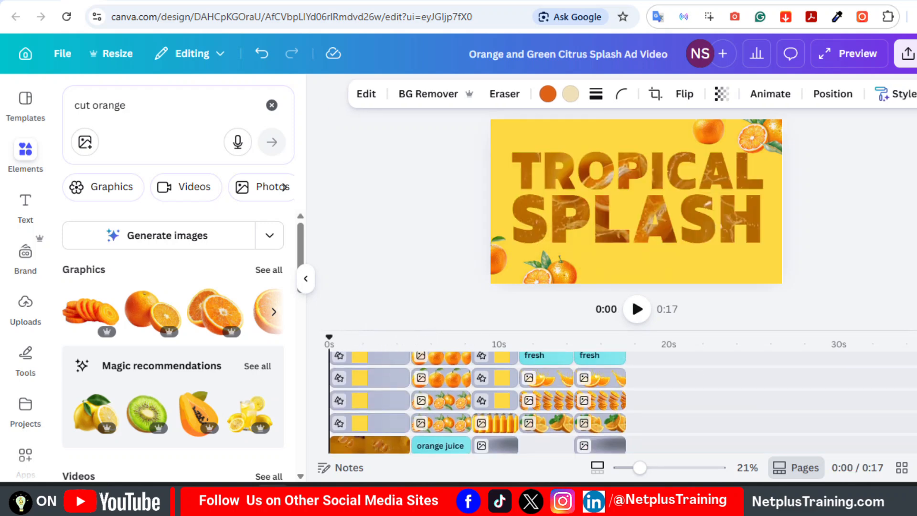
pyautogui.scroll(3, 623, 402)
pyautogui.scroll(-1, 623, 402)
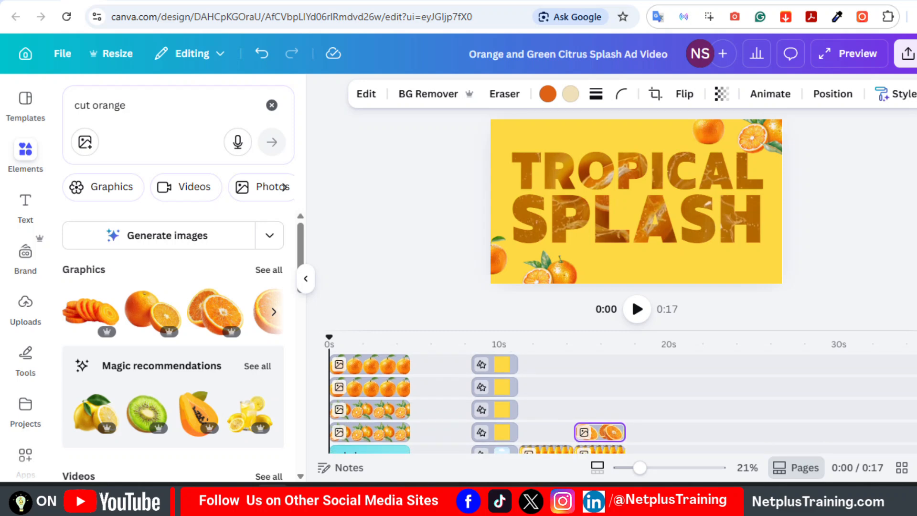
pyautogui.click(770, 117)
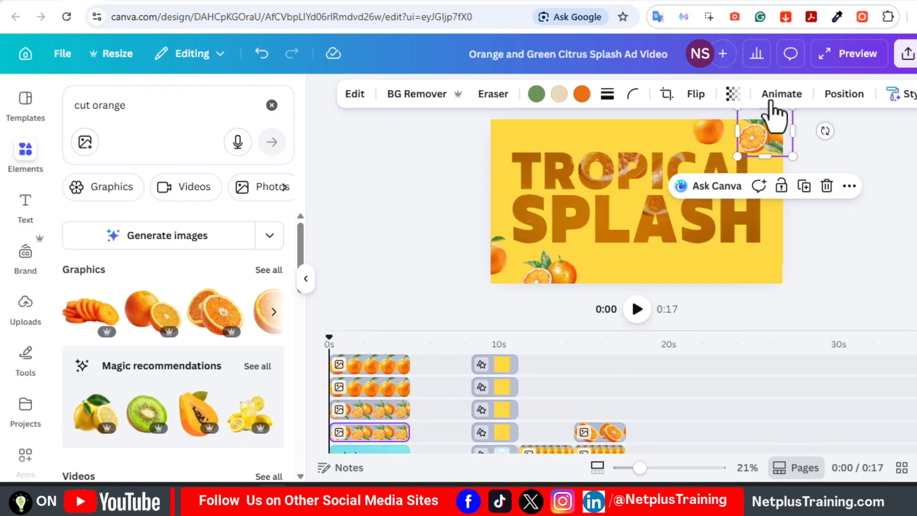
pyautogui.click(774, 96)
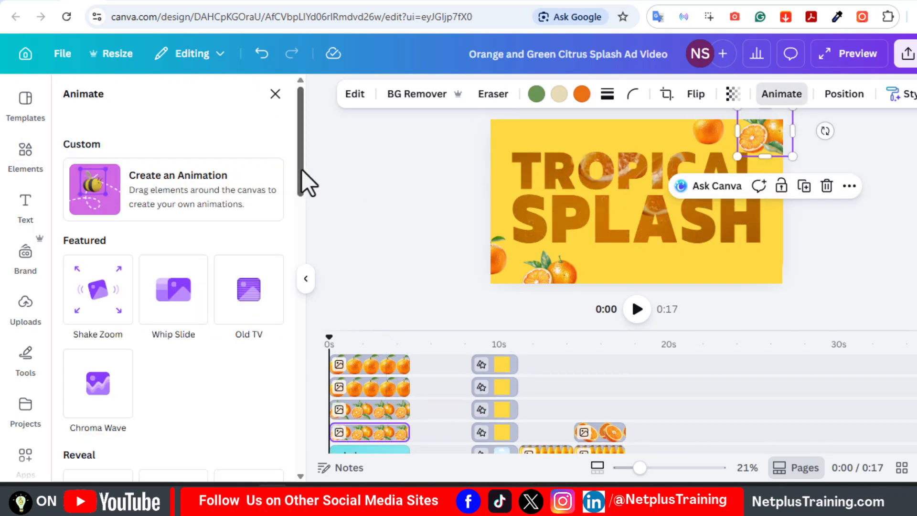
pyautogui.moveTo(302, 170); pyautogui.dragTo(299, 285)
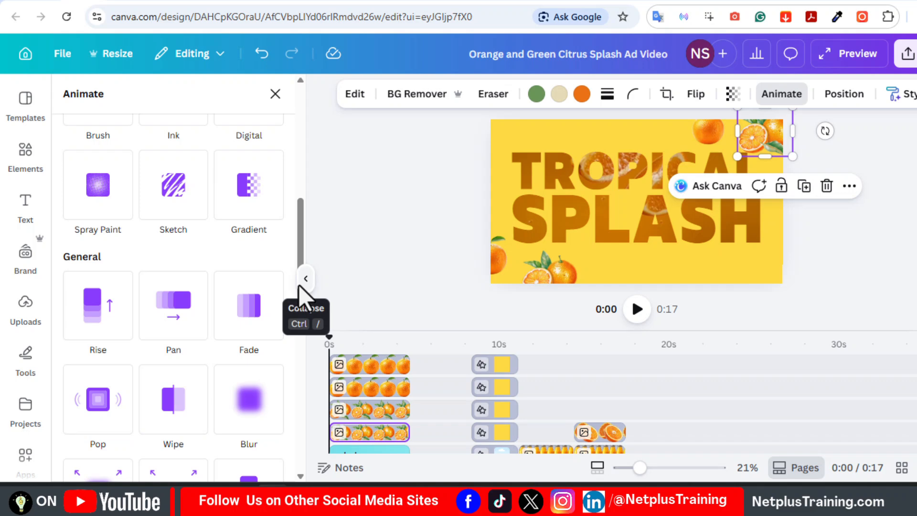
pyautogui.moveTo(300, 249); pyautogui.dragTo(302, 337)
pyautogui.click(253, 249)
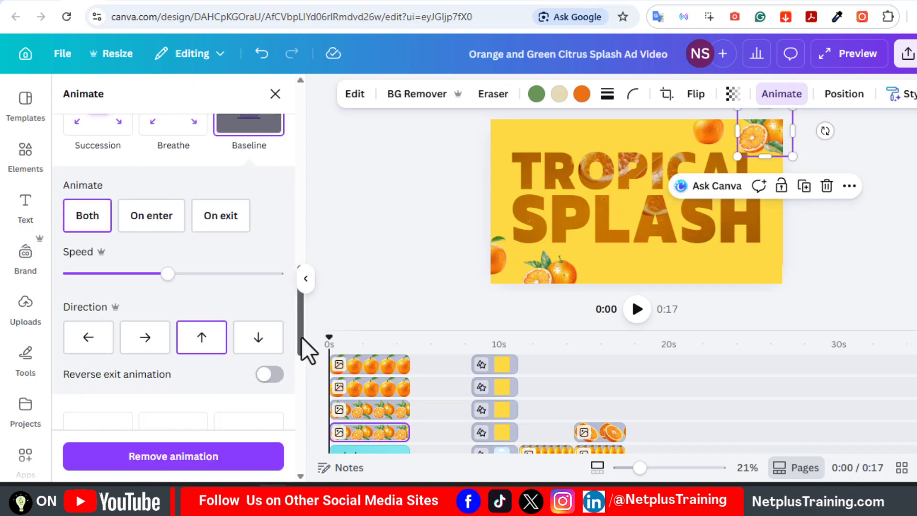
pyautogui.click(258, 341)
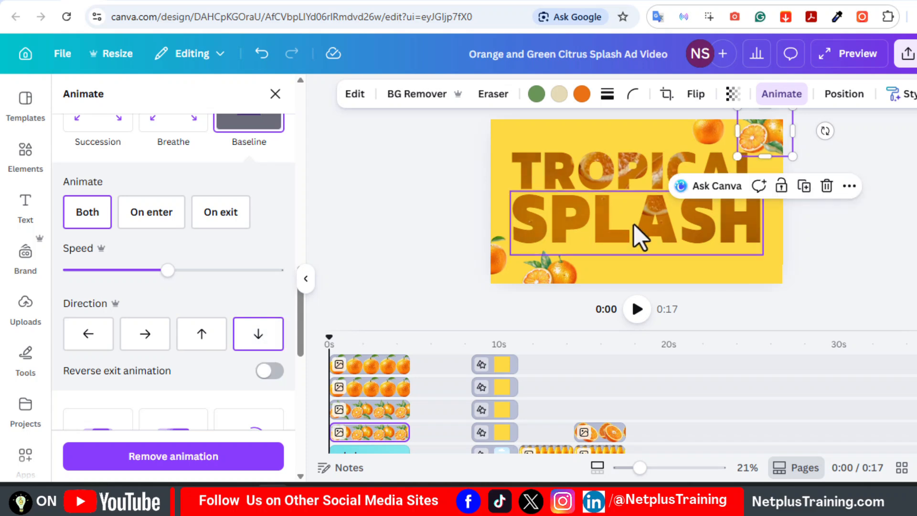
pyautogui.click(703, 134)
pyautogui.click(249, 125)
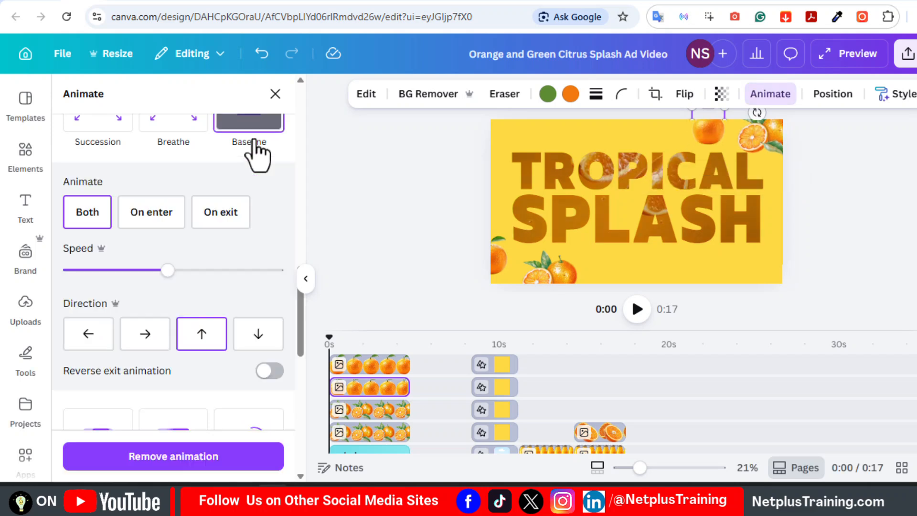
pyautogui.click(258, 339)
# Animate the first page's two bottom-left oranges with Baseline, using the upward direction
pyautogui.click(549, 277)
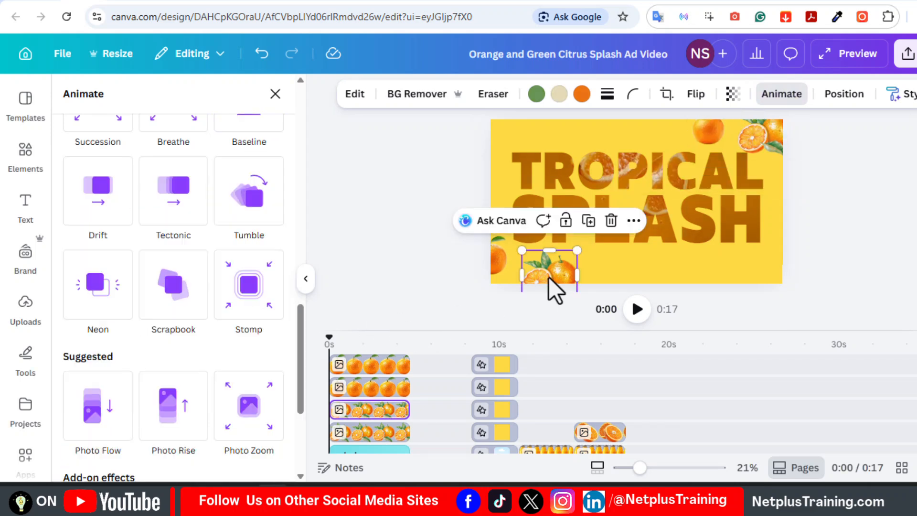
pyautogui.click(247, 136)
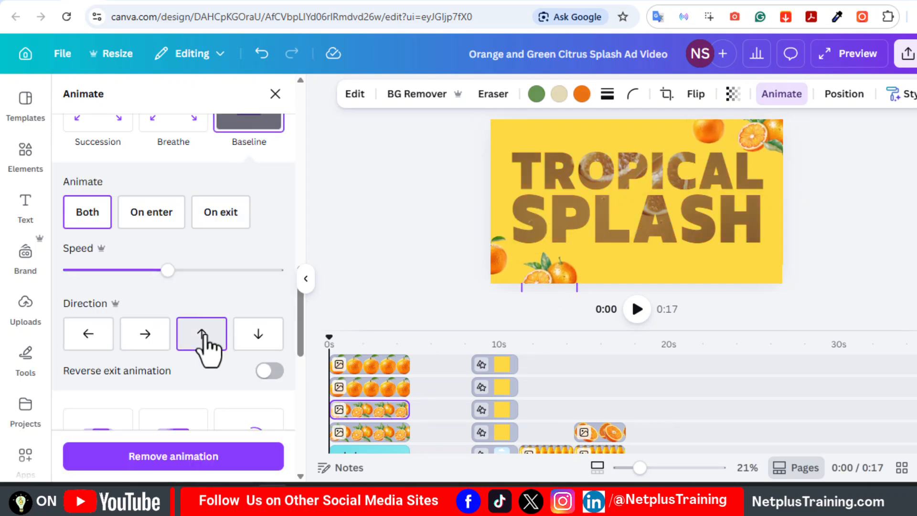
pyautogui.click(498, 260)
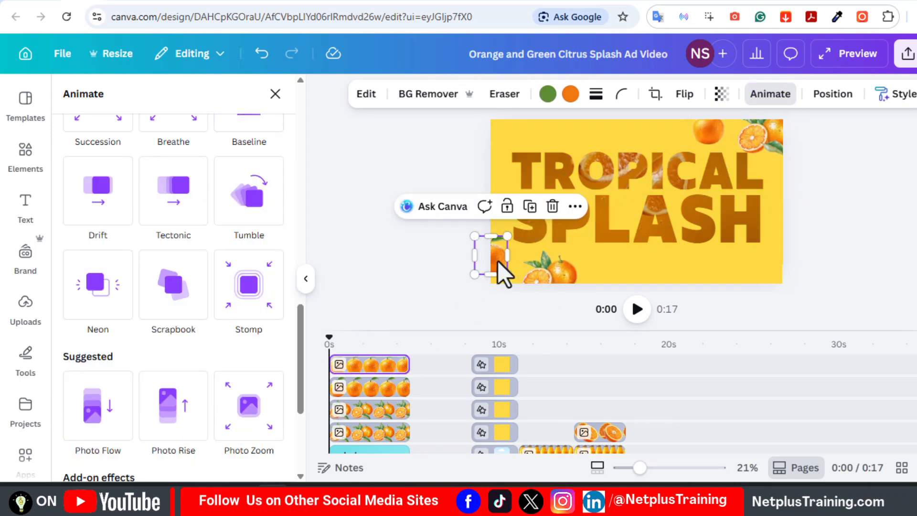
pyautogui.click(253, 138)
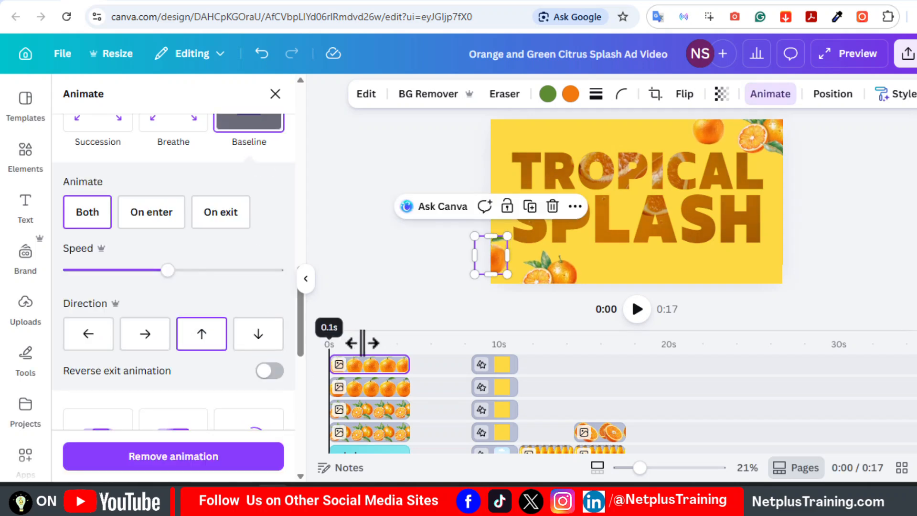
# Turn on the reverse exit animation for the first page's four oranges
pyautogui.moveTo(362, 343)
pyautogui.mouseDown()
pyautogui.moveTo(311, 344)
pyautogui.moveTo(350, 347)
pyautogui.mouseUp()
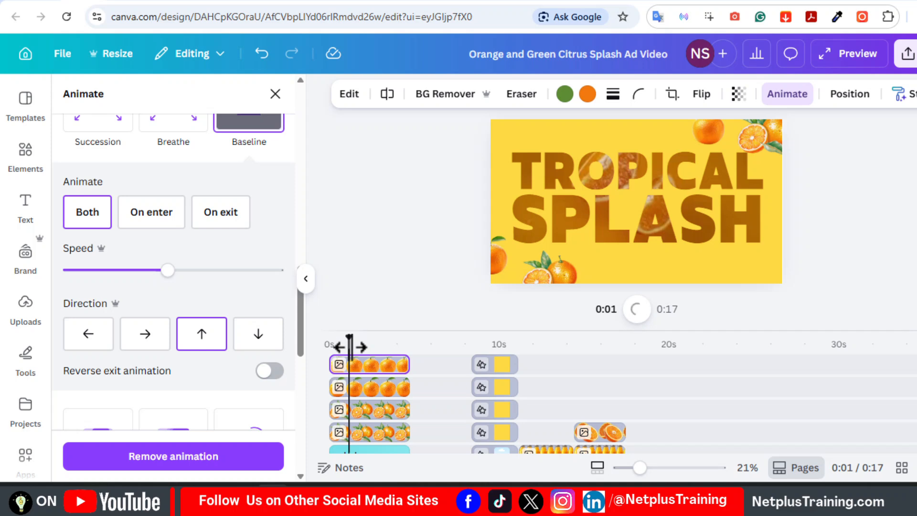
pyautogui.click(280, 373)
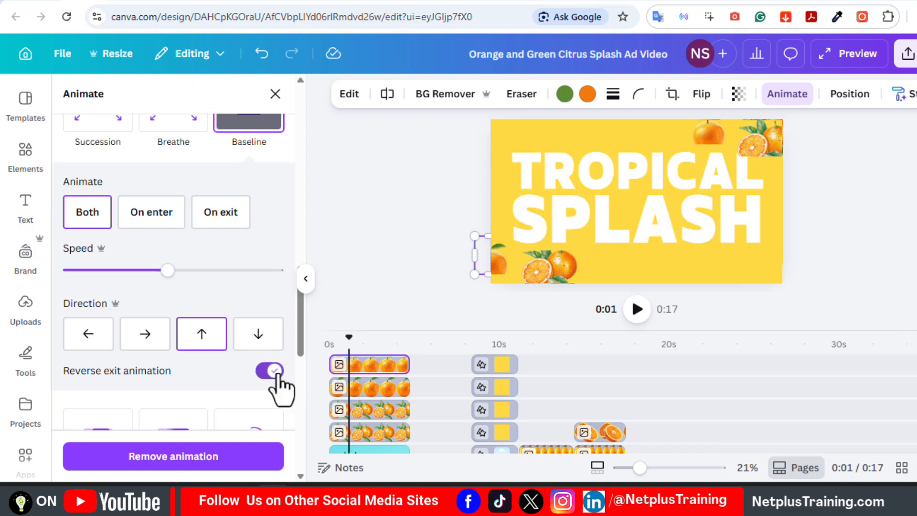
pyautogui.click(357, 388)
pyautogui.click(361, 411)
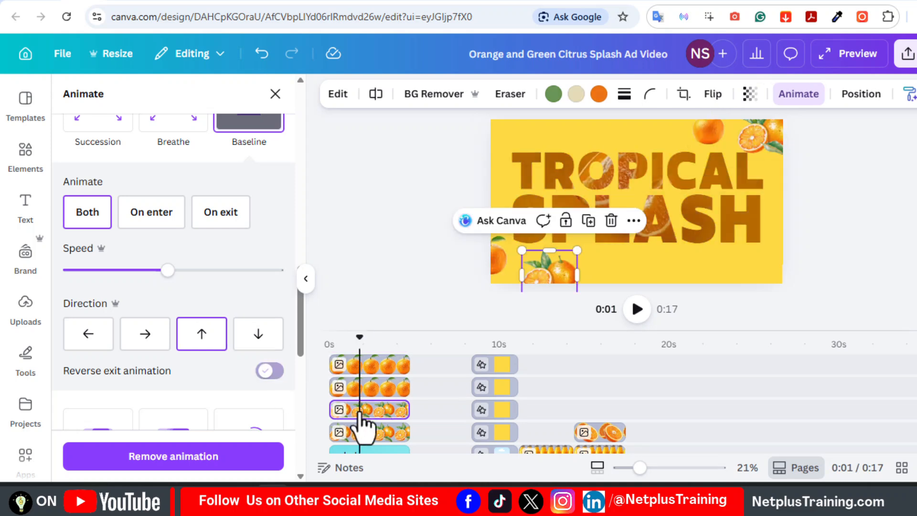
pyautogui.click(277, 372)
pyautogui.click(365, 433)
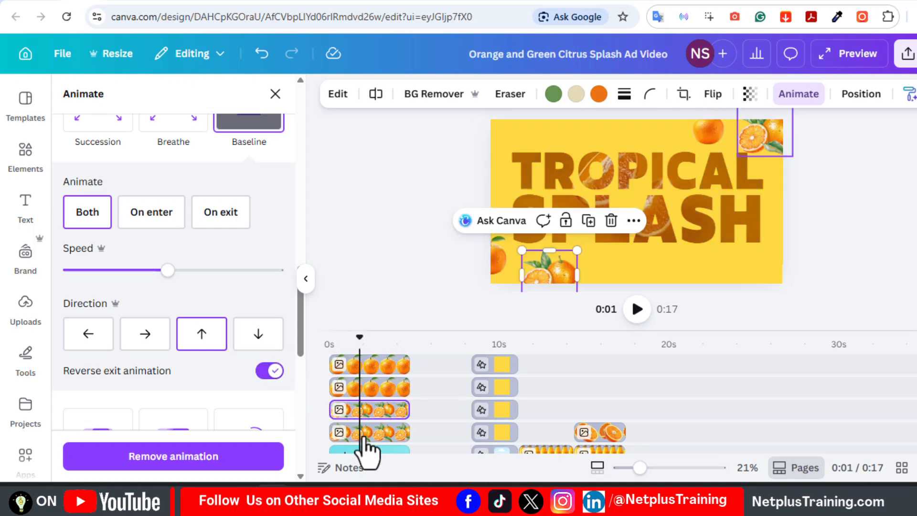
pyautogui.click(271, 371)
# Add a Circle Wipe transition between the first and second pages, with the direction set to Out
pyautogui.moveTo(365, 342); pyautogui.dragTo(386, 351)
pyautogui.scroll(-4, 795, 366)
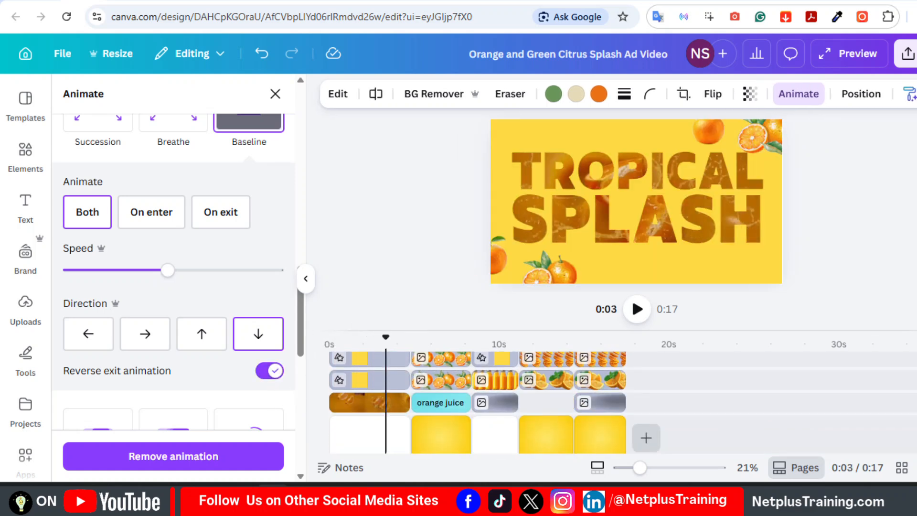
pyautogui.click(409, 447)
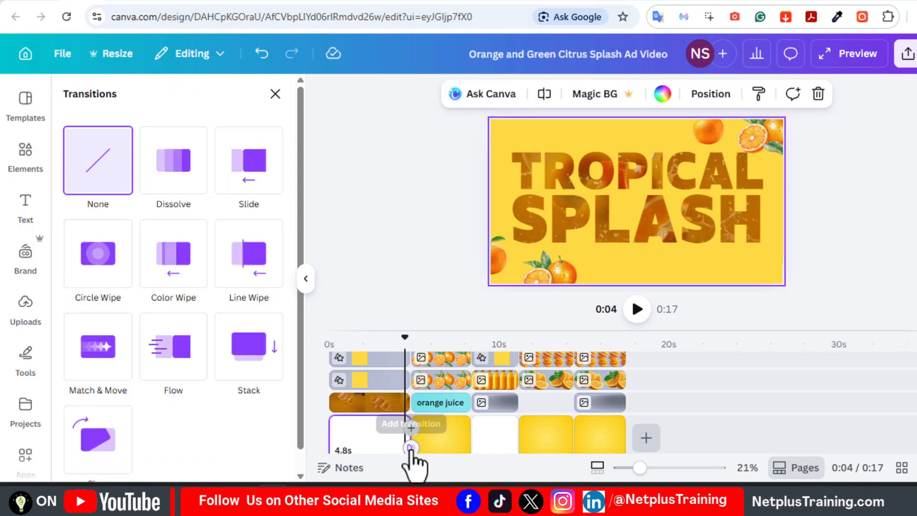
pyautogui.click(91, 285)
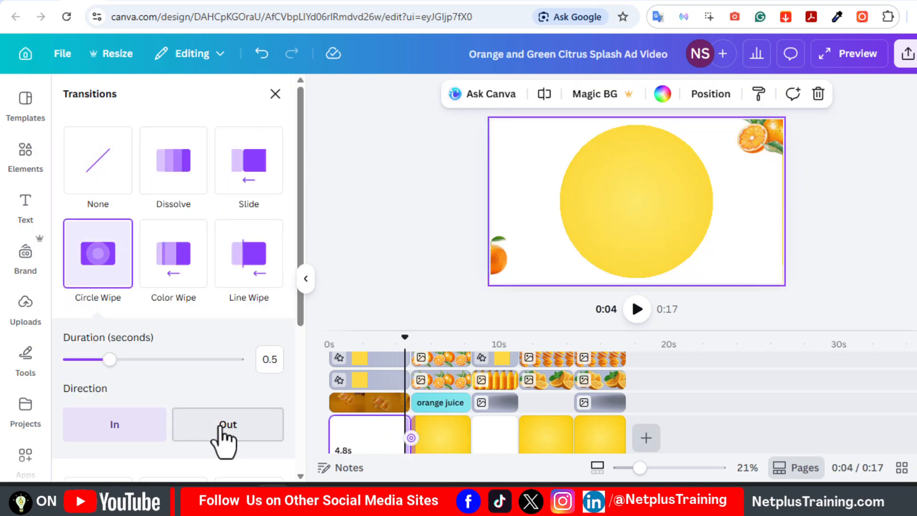
pyautogui.click(225, 437)
pyautogui.moveTo(296, 325)
pyautogui.mouseDown()
pyautogui.moveTo(297, 358)
pyautogui.moveTo(300, 343)
pyautogui.mouseUp()
pyautogui.moveTo(406, 350); pyautogui.dragTo(414, 349)
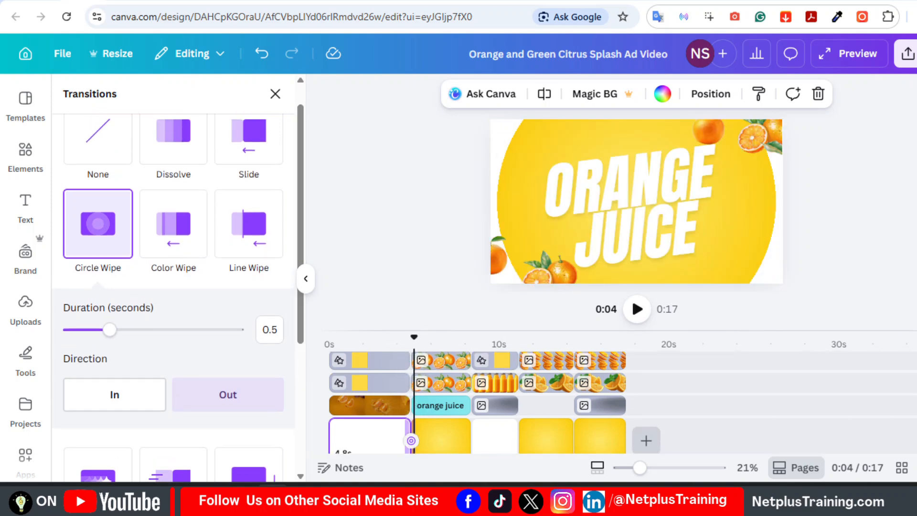
# Trim the starts of the second page's four oranges and its "ORANGE JUICE" title, with the title beginning slightly after the oranges
pyautogui.scroll(3, 638, 383)
pyautogui.scroll(-1, 477, 402)
pyautogui.scroll(-1, 621, 401)
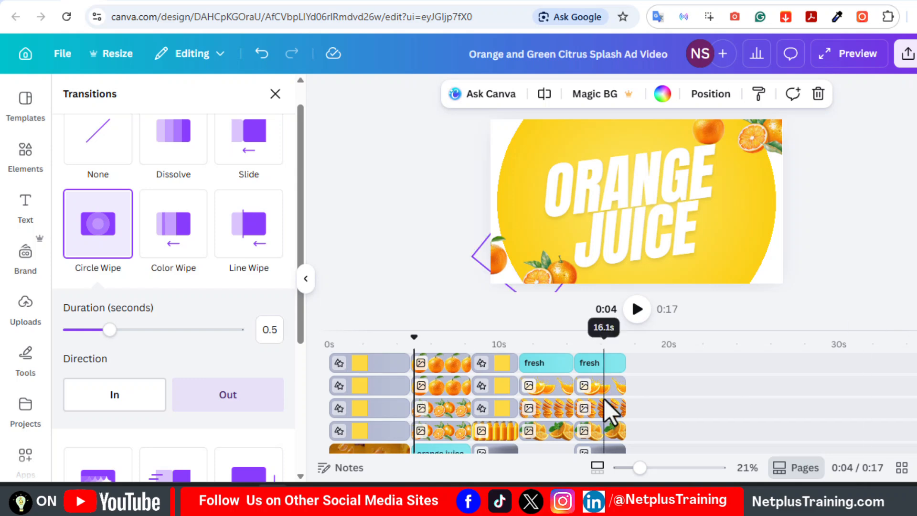
pyautogui.moveTo(416, 342); pyautogui.dragTo(415, 432)
pyautogui.click(416, 364)
pyautogui.click(415, 387)
pyautogui.click(415, 410)
pyautogui.click(414, 432)
pyautogui.scroll(-2, 645, 424)
pyautogui.click(430, 399)
pyautogui.moveTo(419, 399); pyautogui.dragTo(422, 342)
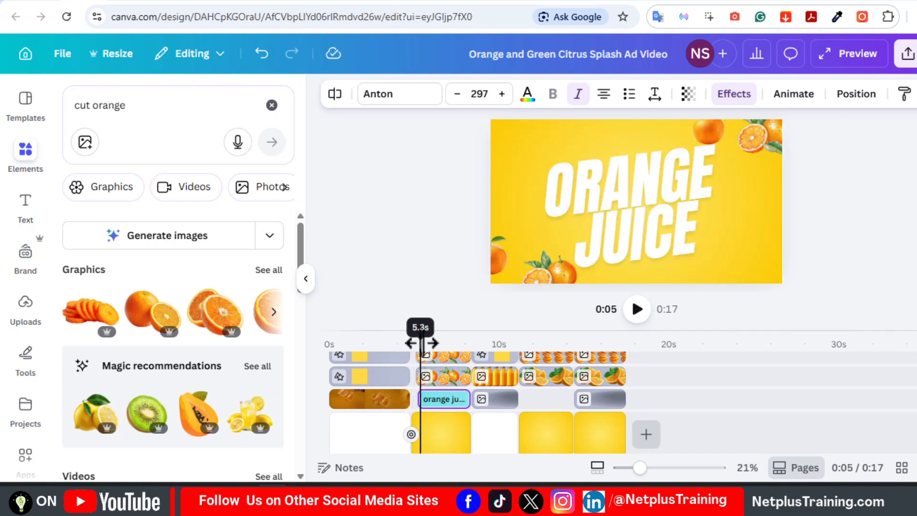
# Animate the second page's top-right oranges with Baseline, using the downward direction
pyautogui.click(440, 399)
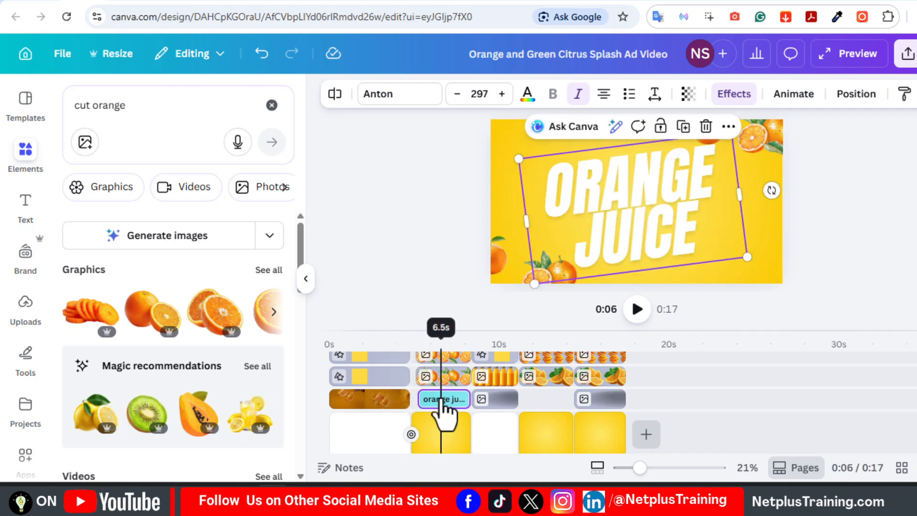
pyautogui.click(796, 96)
pyautogui.click(438, 377)
pyautogui.scroll(-10, 303, 249)
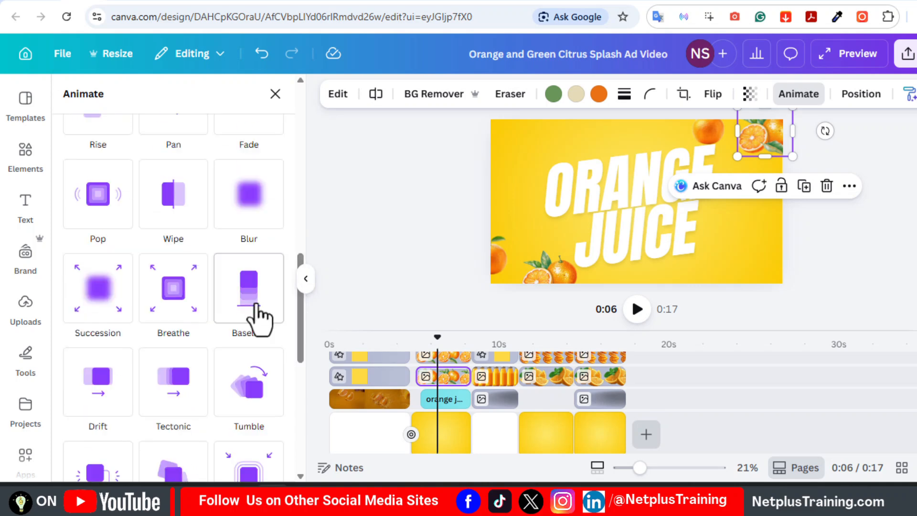
pyautogui.click(262, 319)
pyautogui.click(257, 277)
pyautogui.click(711, 136)
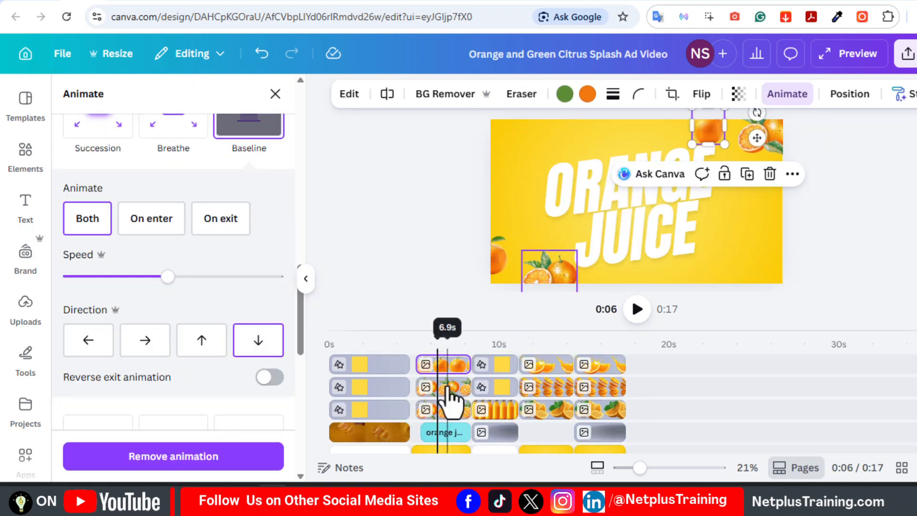
# Apply the Baseline animation to the second page's bottom-left oranges
pyautogui.click(447, 390)
pyautogui.click(255, 128)
pyautogui.click(498, 262)
pyautogui.click(255, 128)
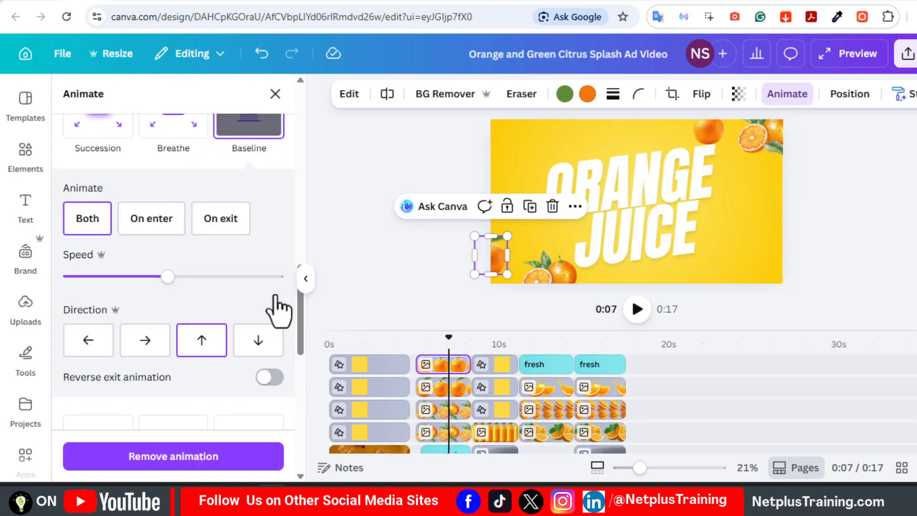
# Turn on the reverse exit animation for the second page's oranges
pyautogui.click(258, 340)
pyautogui.click(270, 376)
pyautogui.click(445, 435)
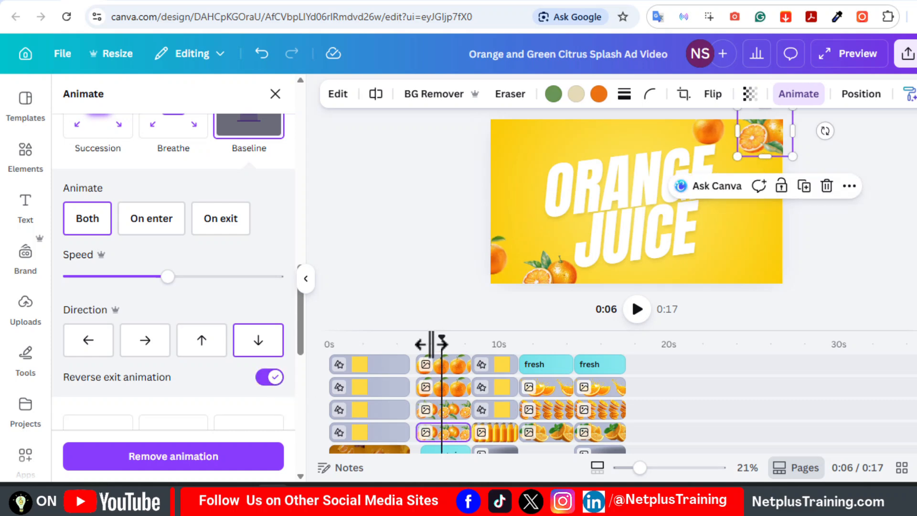
pyautogui.moveTo(432, 344)
pyautogui.mouseDown()
pyautogui.moveTo(409, 348)
pyautogui.moveTo(426, 349)
pyautogui.mouseUp()
# Animate the "ORANGE JUICE" title with Pop on both enter and exit, and lower the animation speed
pyautogui.click(449, 450)
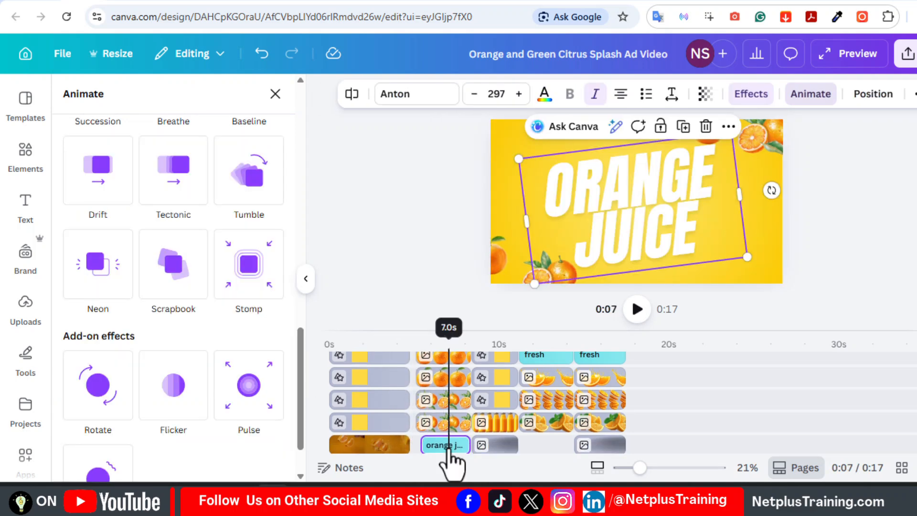
pyautogui.moveTo(296, 360); pyautogui.dragTo(299, 264)
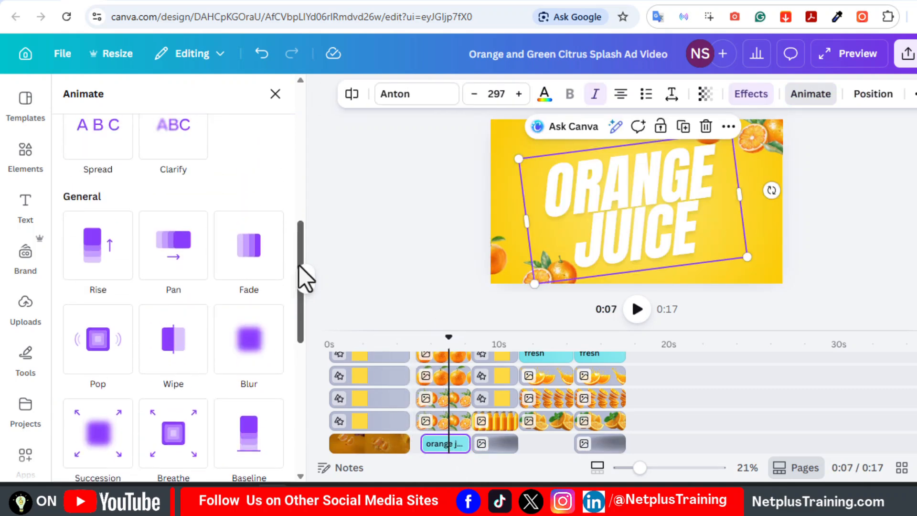
pyautogui.click(96, 353)
pyautogui.moveTo(300, 305); pyautogui.dragTo(177, 353)
pyautogui.moveTo(130, 325); pyautogui.dragTo(113, 325)
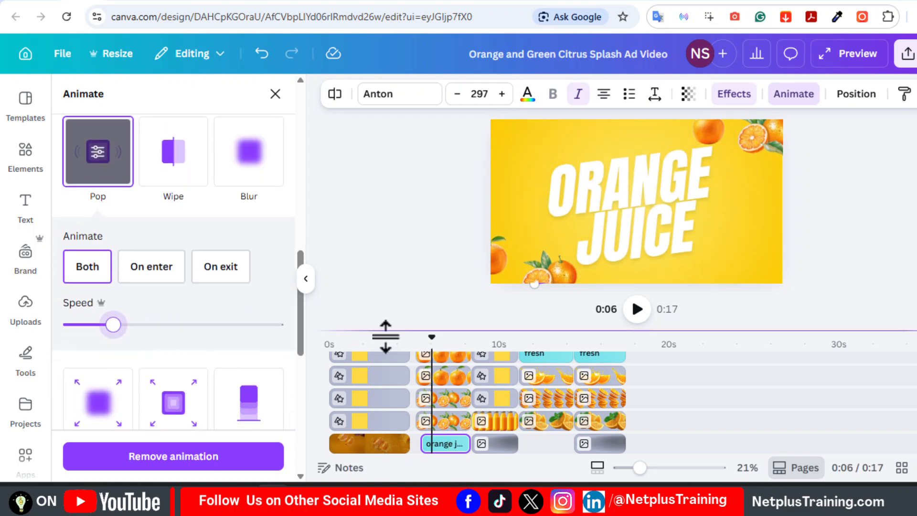
pyautogui.moveTo(433, 343); pyautogui.dragTo(456, 343)
# Add a 0.5-second Circle Wipe transition between the second and third pages
pyautogui.scroll(-2, 511, 422)
pyautogui.click(471, 410)
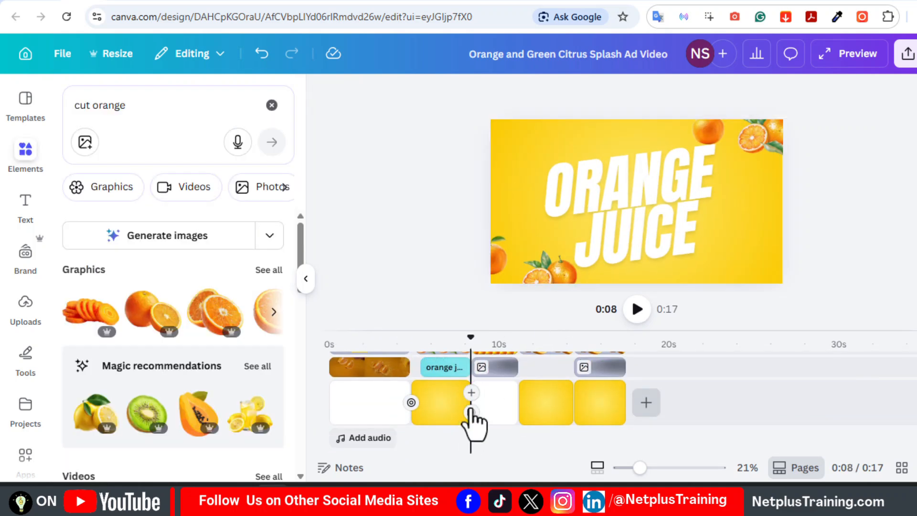
pyautogui.click(89, 282)
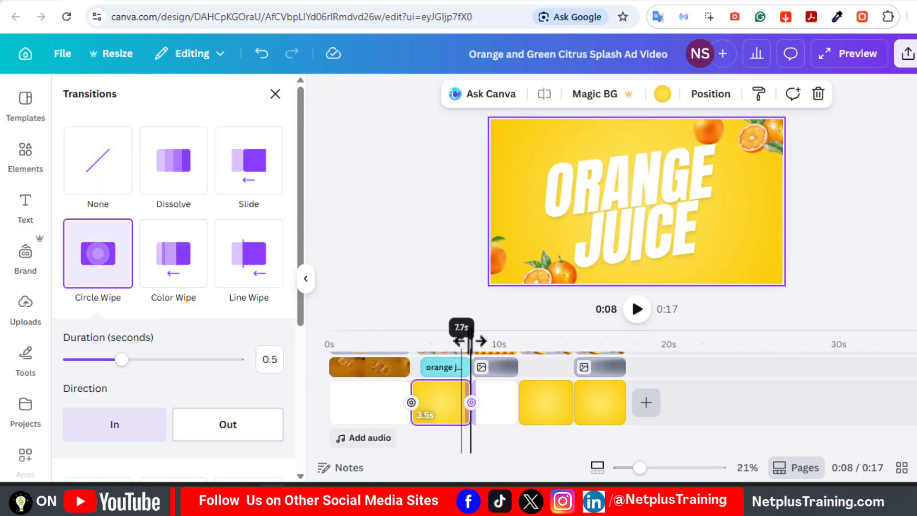
# Trim the start of the third page's bottle clip to begin about one second before the 10-second mark
pyautogui.moveTo(471, 347); pyautogui.dragTo(483, 364)
pyautogui.click(502, 364)
pyautogui.click(500, 364)
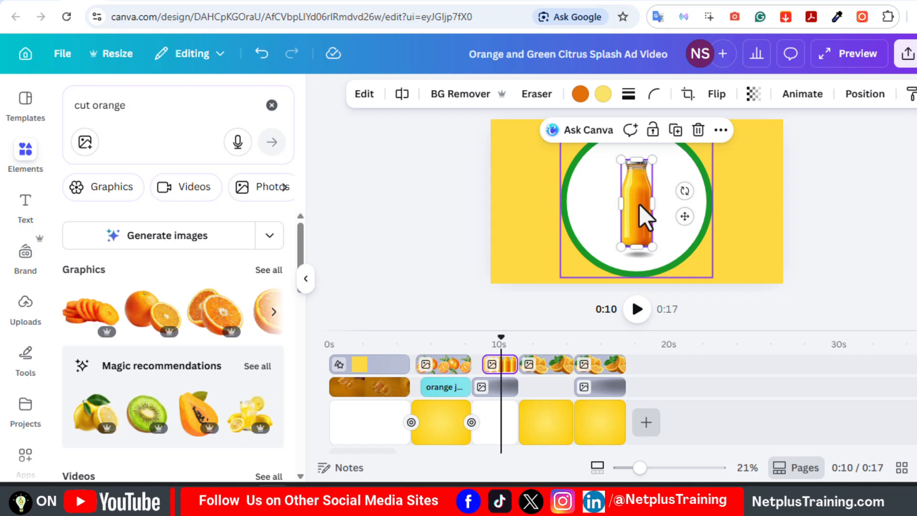
# Move the third page's bottle below the page edge and create a custom animation path raising it straight up into the ring
pyautogui.moveTo(639, 183); pyautogui.dragTo(641, 311)
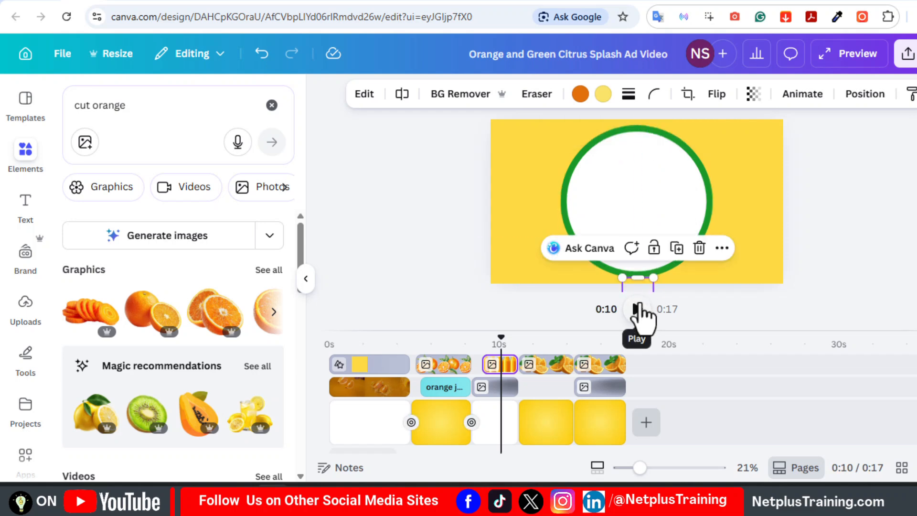
pyautogui.click(804, 105)
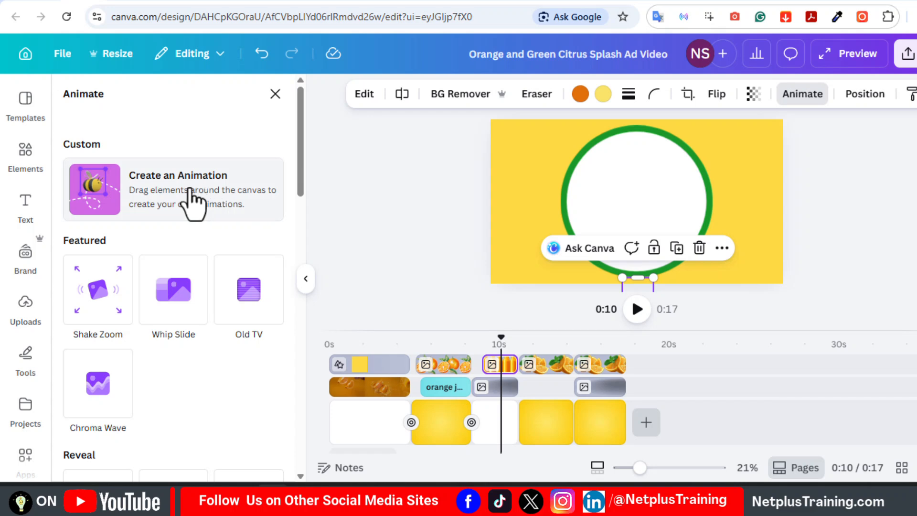
pyautogui.click(193, 203)
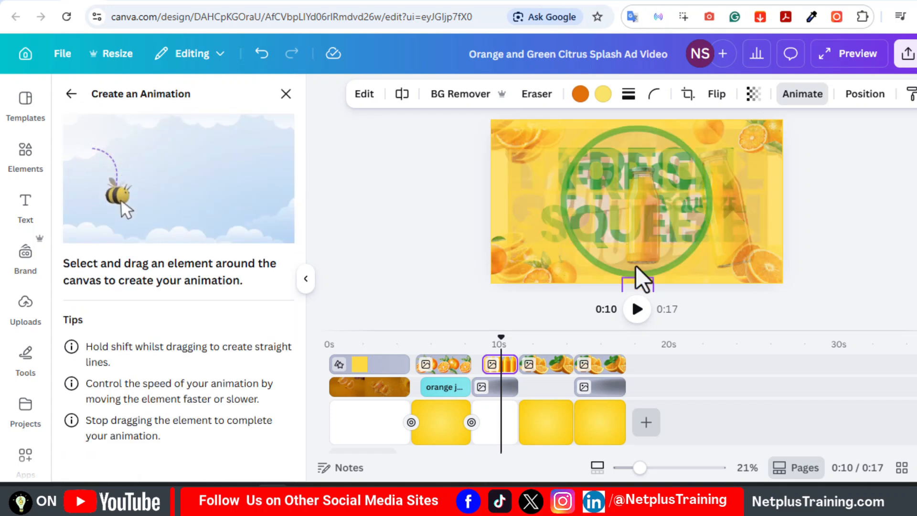
pyautogui.moveTo(640, 285); pyautogui.dragTo(640, 167)
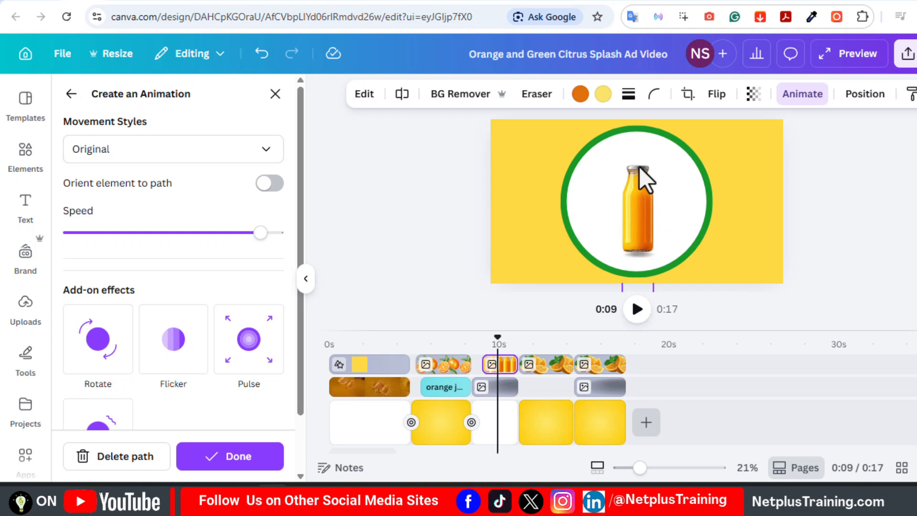
# Set the movement style of the bottle's custom animation to Steady and preview its motion
pyautogui.click(258, 154)
pyautogui.click(130, 252)
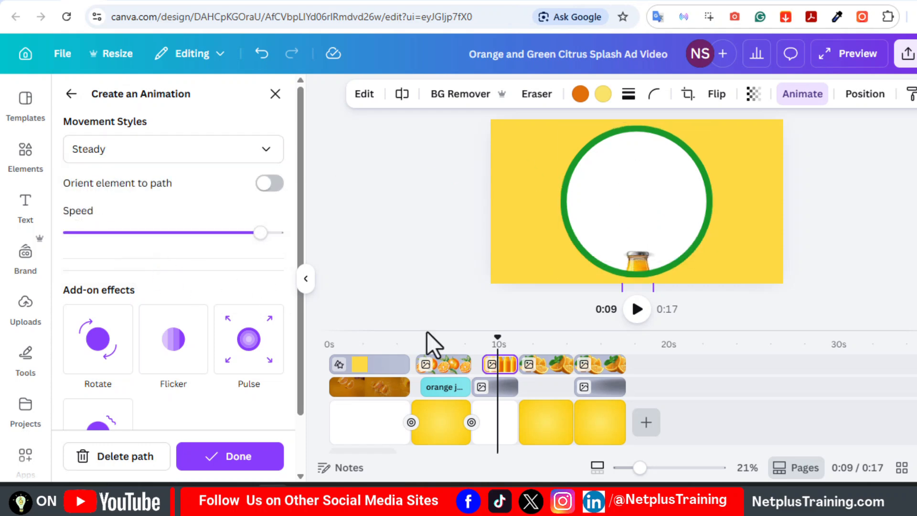
pyautogui.moveTo(494, 340); pyautogui.dragTo(509, 340)
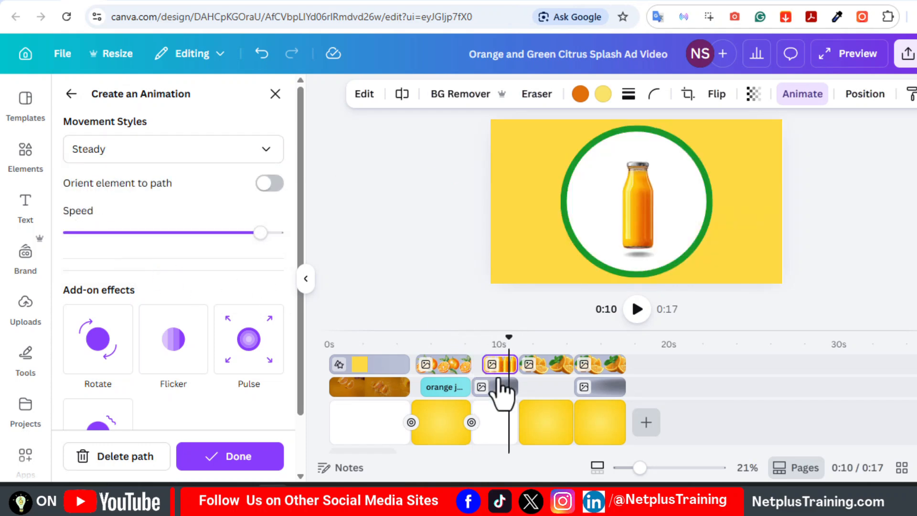
# Trim the start of the third page's bottle shadow so it appears near the page's end, and animate it with Baseline on both enter and exit
pyautogui.click(491, 388)
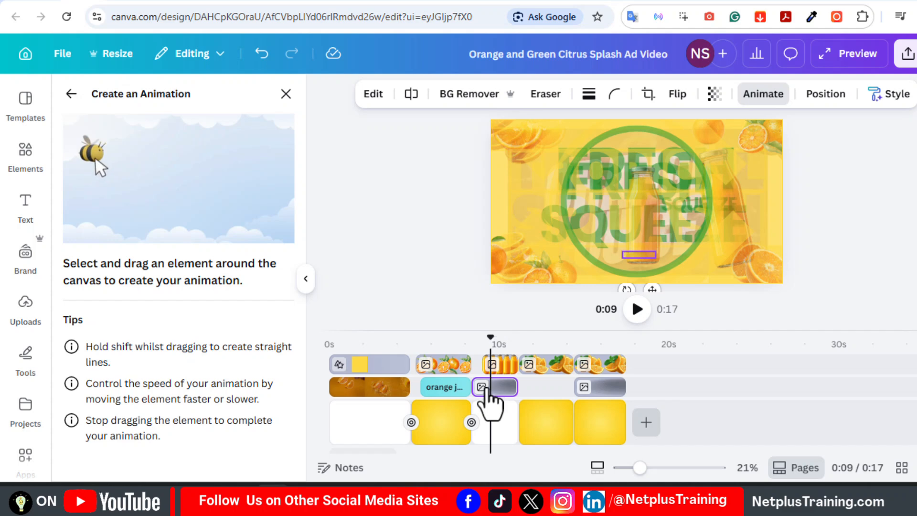
pyautogui.moveTo(486, 388); pyautogui.dragTo(507, 381)
pyautogui.click(761, 95)
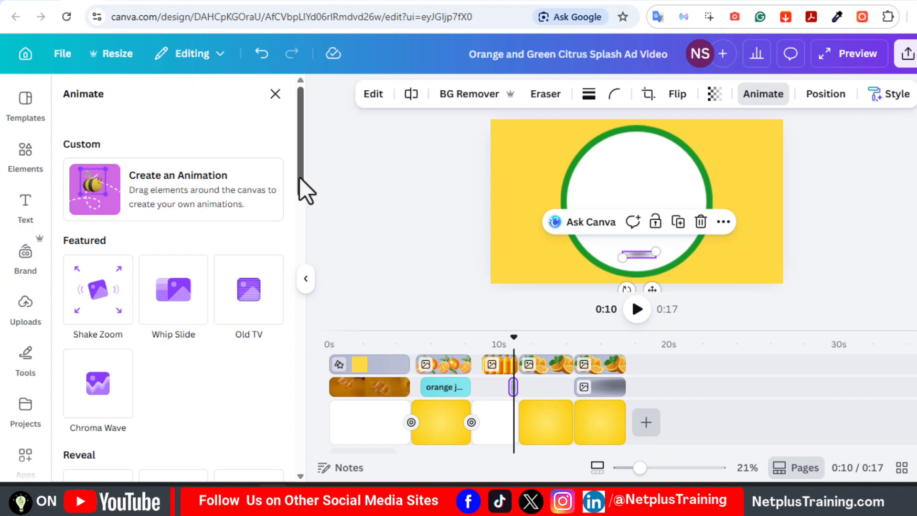
pyautogui.moveTo(299, 177); pyautogui.dragTo(297, 311)
pyautogui.scroll(-4, 249, 301)
pyautogui.click(250, 301)
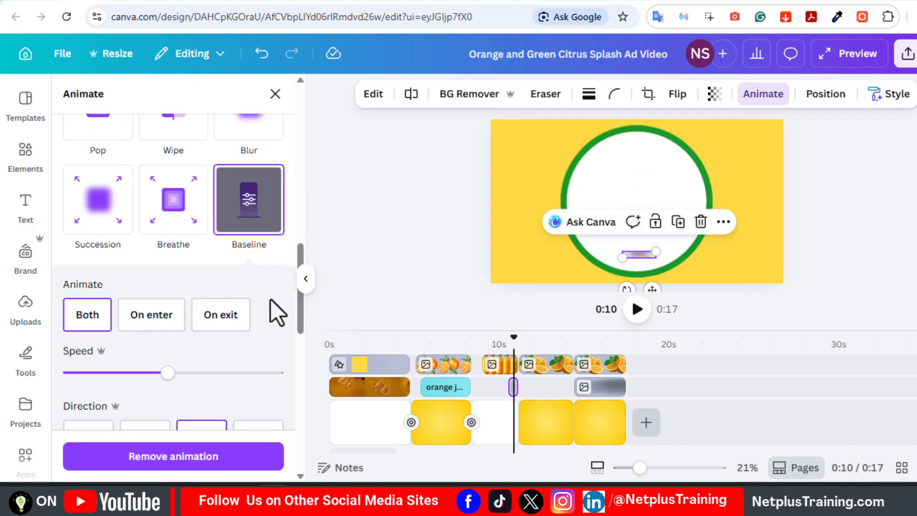
pyautogui.scroll(-2, 298, 311)
pyautogui.moveTo(514, 346); pyautogui.dragTo(528, 367)
# Add a 0.5-second leftward Slide transition between the third and fourth pages
pyautogui.click(520, 427)
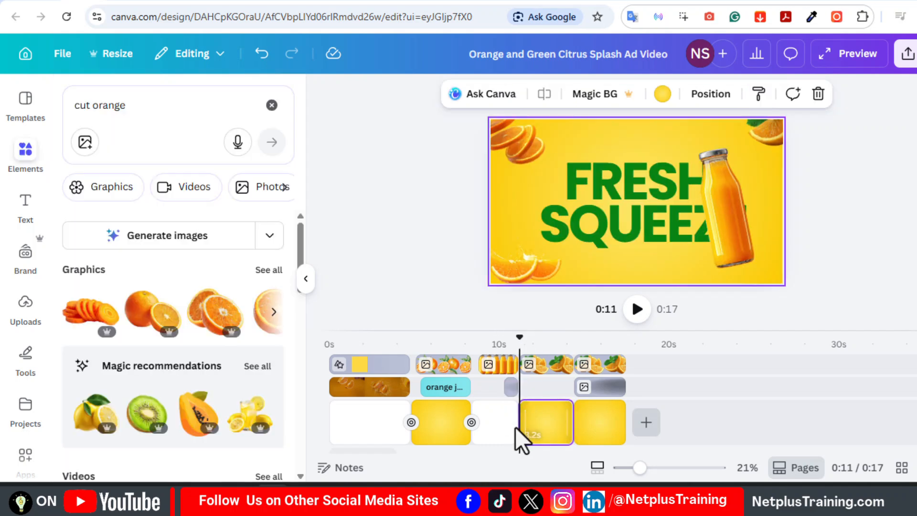
pyautogui.click(518, 432)
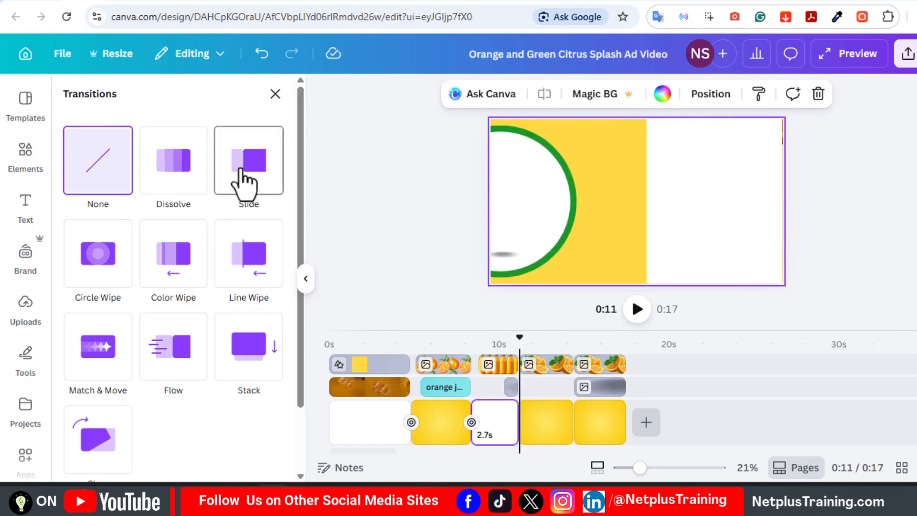
pyautogui.click(242, 180)
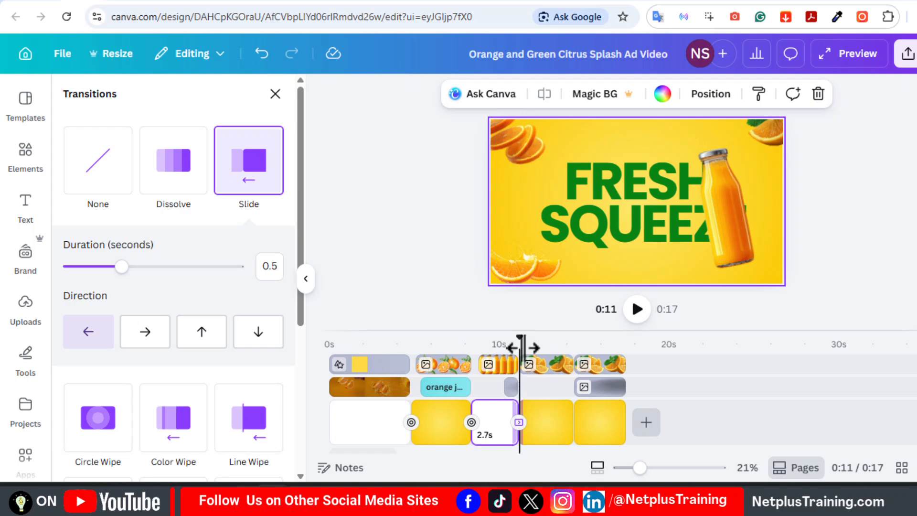
pyautogui.moveTo(521, 344)
pyautogui.mouseDown()
pyautogui.moveTo(507, 347)
pyautogui.moveTo(527, 349)
pyautogui.mouseUp()
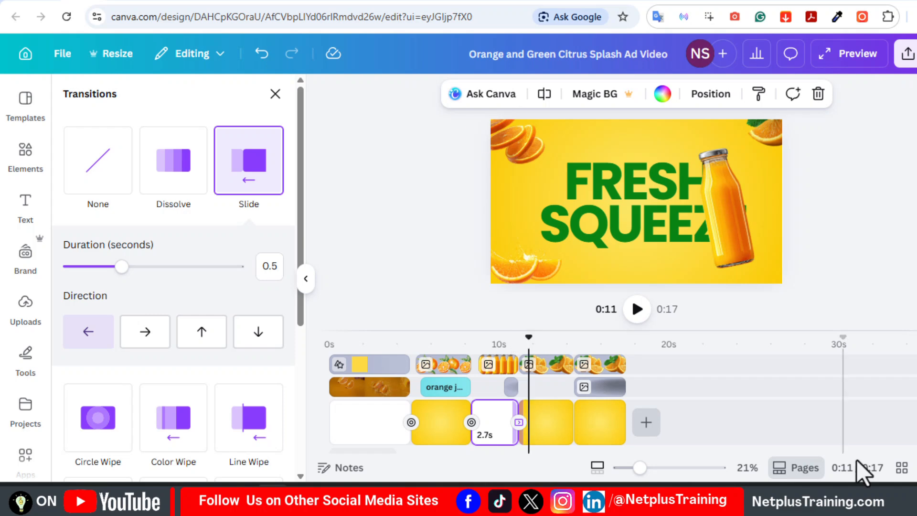
# Trim the start of the fourth page's three orange clips so they last about 2.9 seconds and begin slightly after the page
pyautogui.scroll(3, 661, 420)
pyautogui.scroll(-2, 661, 420)
pyautogui.moveTo(522, 406); pyautogui.dragTo(523, 401)
pyautogui.click(528, 382)
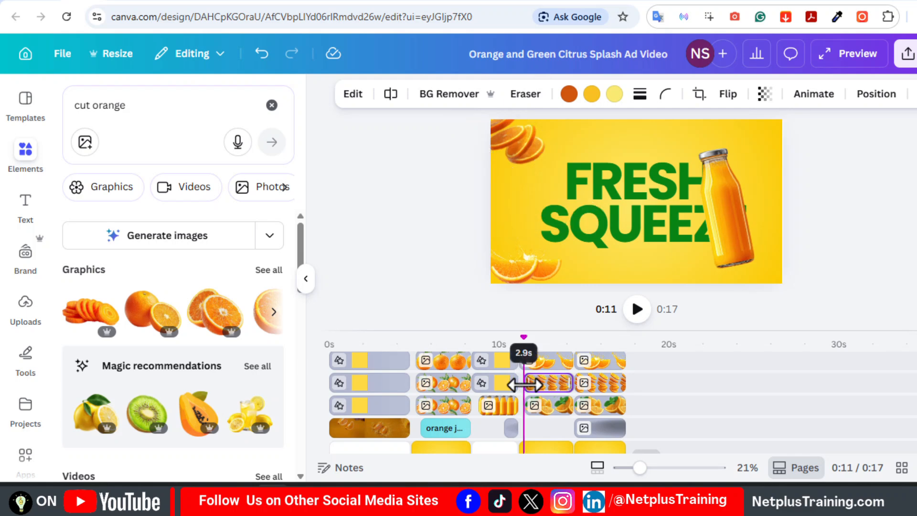
pyautogui.moveTo(523, 363); pyautogui.dragTo(527, 365)
# Trim the start of the fourth page's bottle to match the oranges, and start the "Squeeze" and "fresh" texts slightly after it
pyautogui.scroll(3, 876, 406)
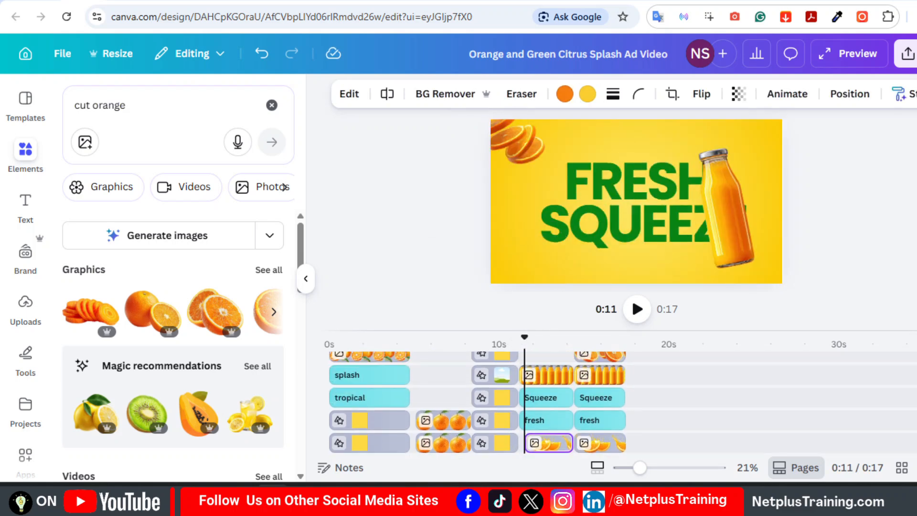
pyautogui.click(528, 377)
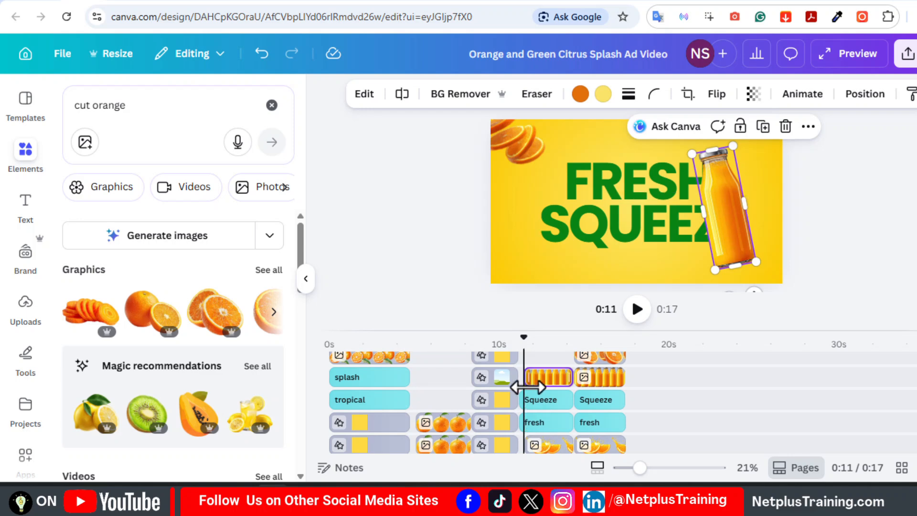
pyautogui.moveTo(523, 401); pyautogui.dragTo(529, 421)
pyautogui.click(527, 426)
pyautogui.moveTo(524, 347)
pyautogui.mouseDown()
pyautogui.moveTo(516, 348)
pyautogui.moveTo(534, 349)
pyautogui.mouseUp()
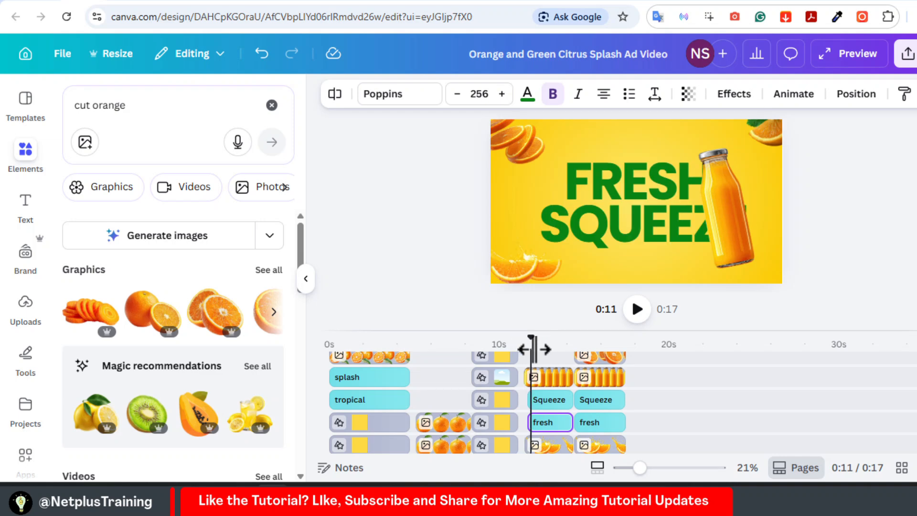
# Animate the orange slices at the fourth page's lower-left corner with Tumble on both enter and exit
pyautogui.scroll(-3, 550, 397)
pyautogui.click(550, 374)
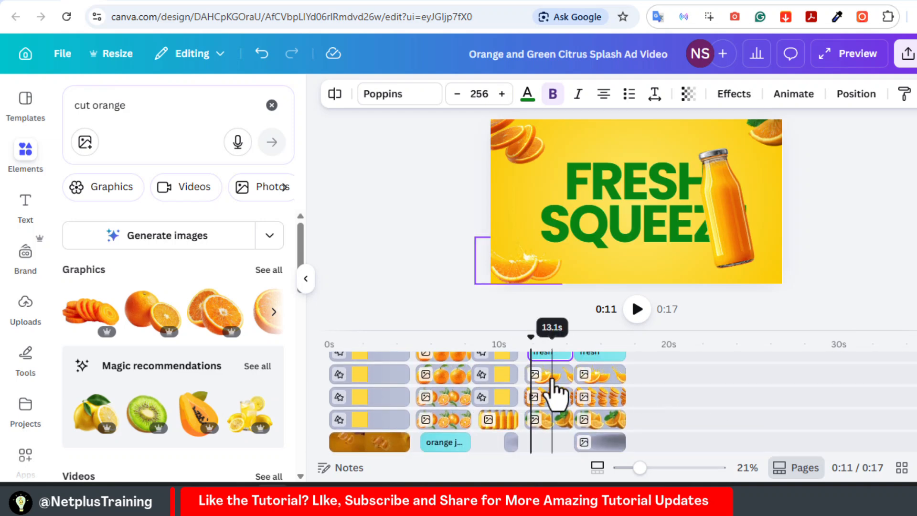
pyautogui.click(788, 94)
pyautogui.scroll(-10, 301, 239)
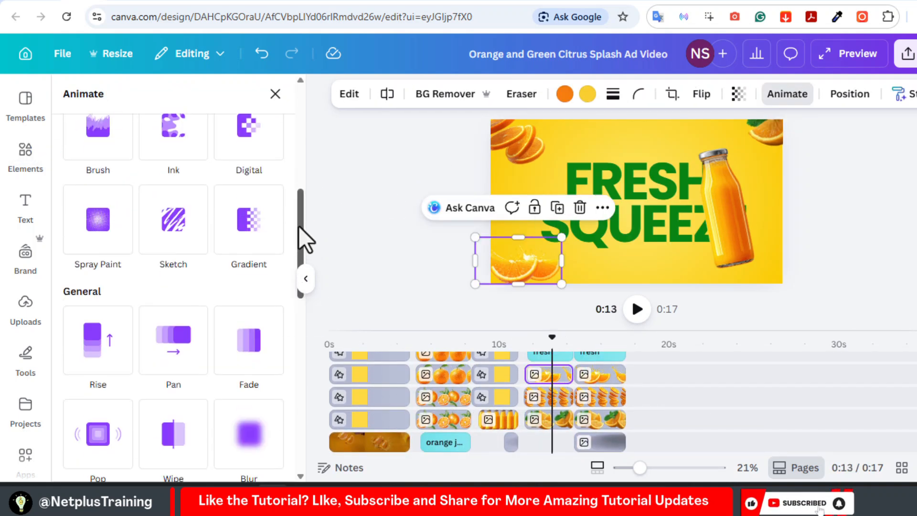
pyautogui.scroll(-1, 286, 306)
pyautogui.click(248, 302)
pyautogui.scroll(-3, 296, 342)
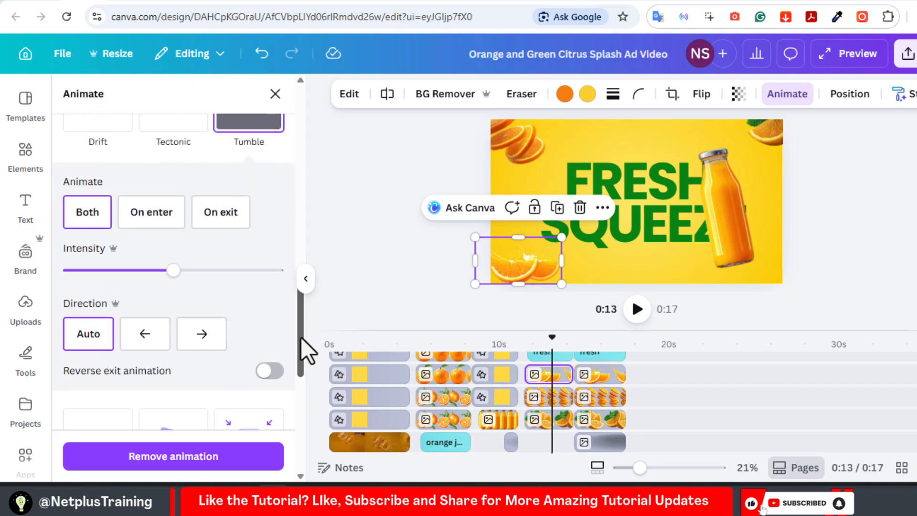
# Apply the Tumble animation to the orange slices in the fourth page's two upper corners
pyautogui.click(546, 400)
pyautogui.moveTo(301, 365); pyautogui.dragTo(301, 340)
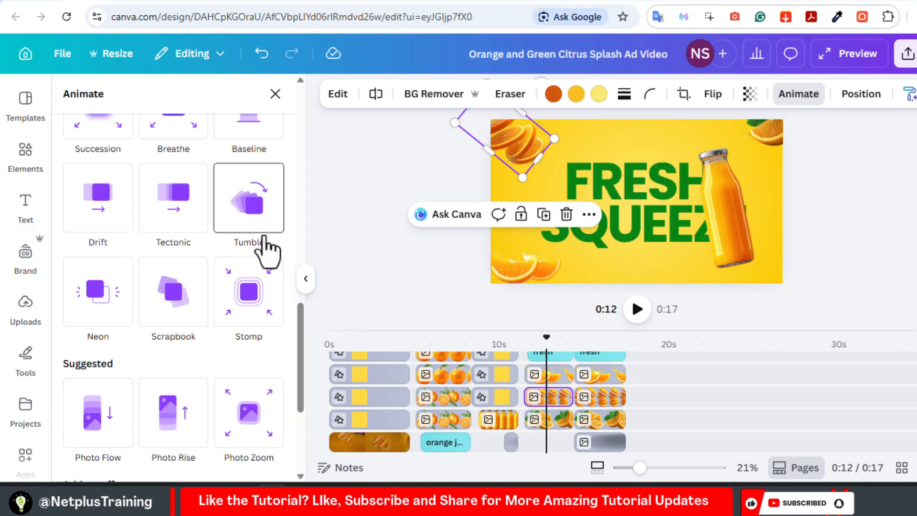
pyautogui.click(261, 228)
pyautogui.click(550, 419)
pyautogui.click(253, 221)
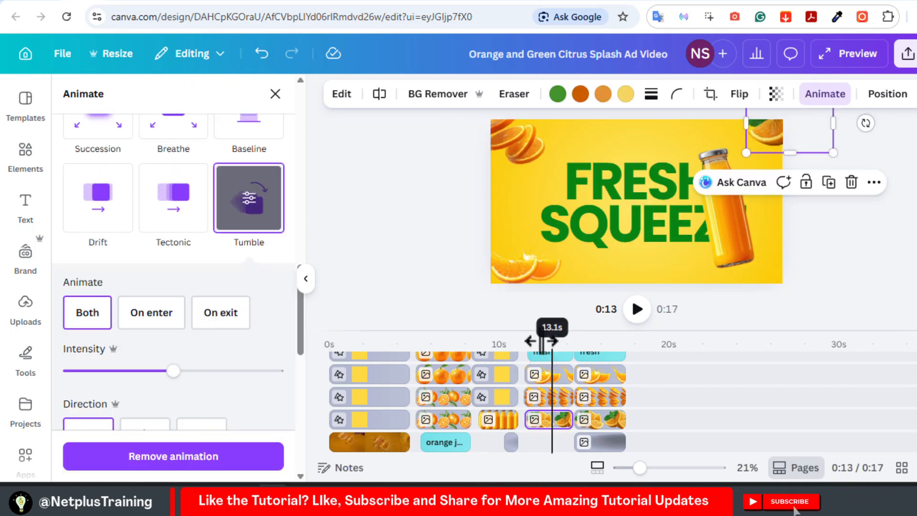
pyautogui.moveTo(542, 342)
pyautogui.mouseDown()
pyautogui.moveTo(515, 341)
pyautogui.moveTo(538, 341)
pyautogui.mouseUp()
# Animate the fourth page's bottle with Wipe in the upward direction
pyautogui.click(726, 226)
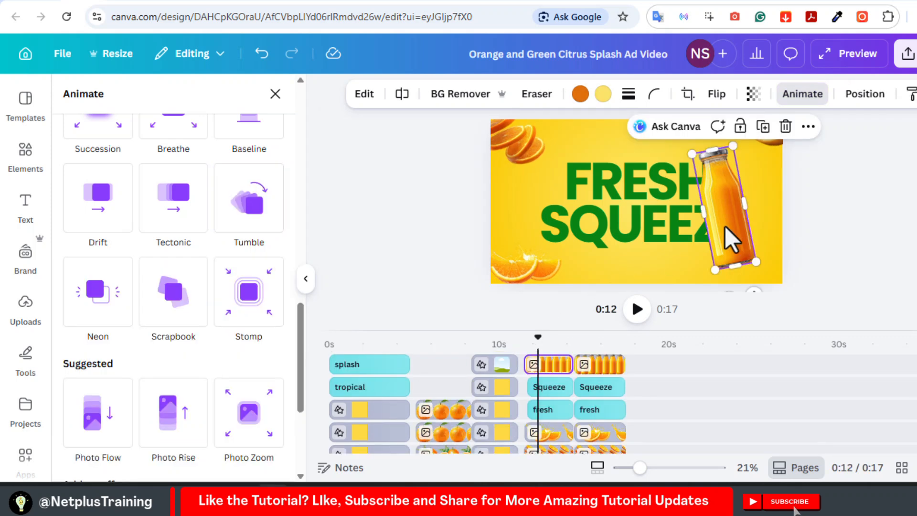
pyautogui.scroll(4, 210, 225)
pyautogui.click(176, 221)
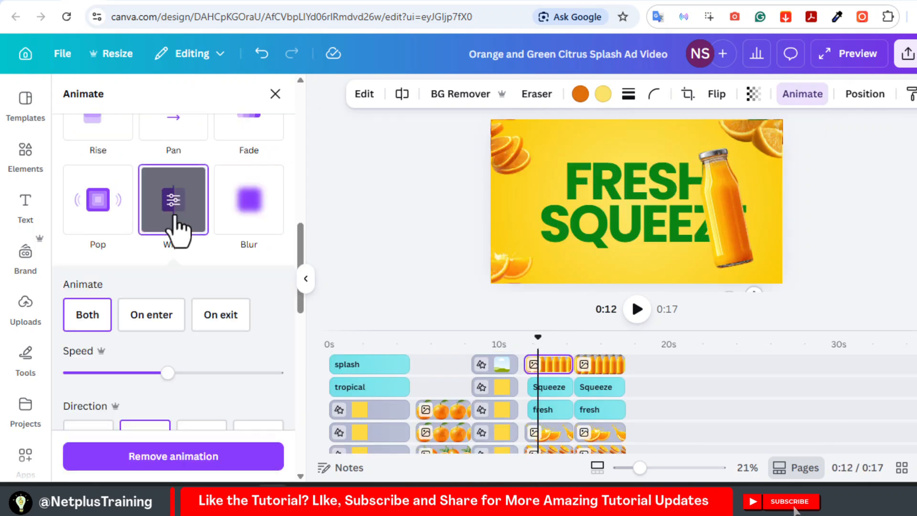
pyautogui.scroll(-3, 297, 257)
pyautogui.click(201, 306)
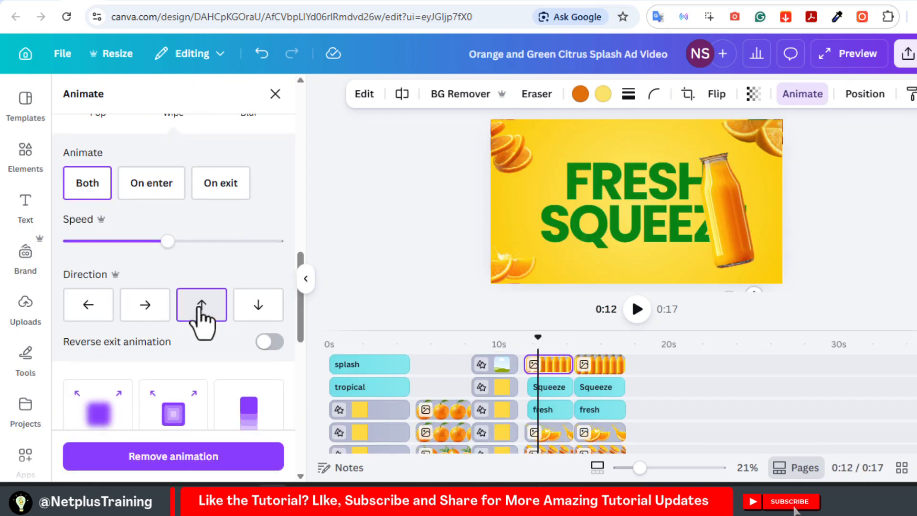
# Give the fourth page's bottle an add-on effect and set its Wipe animation to play on enter only
pyautogui.moveTo(538, 341)
pyautogui.mouseDown()
pyautogui.moveTo(522, 341)
pyautogui.moveTo(536, 348)
pyautogui.mouseUp()
pyautogui.moveTo(300, 305); pyautogui.dragTo(300, 432)
pyautogui.click(114, 380)
pyautogui.moveTo(535, 345)
pyautogui.mouseDown()
pyautogui.moveTo(503, 348)
pyautogui.moveTo(550, 349)
pyautogui.mouseUp()
pyautogui.moveTo(301, 421); pyautogui.dragTo(310, 293)
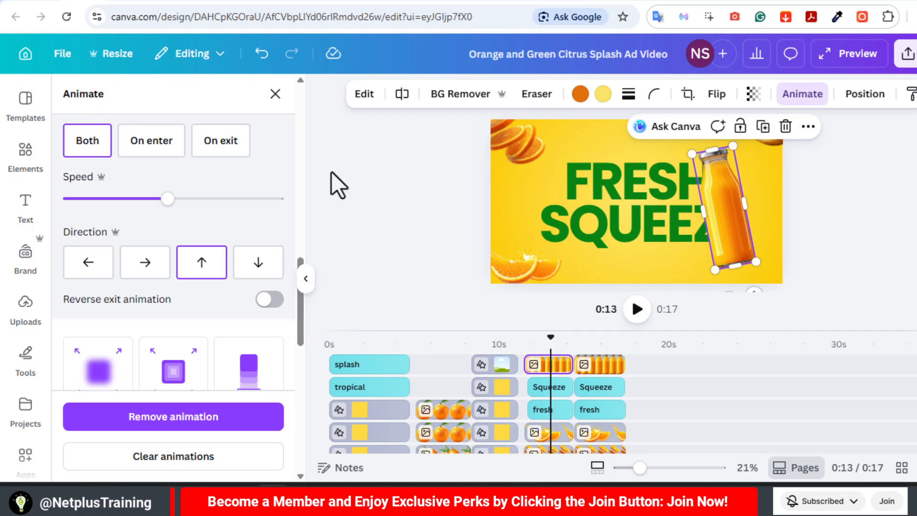
pyautogui.click(150, 165)
# Animate the fourth page's "FRESH" text with a rightward Wipe on both enter and exit
pyautogui.click(635, 177)
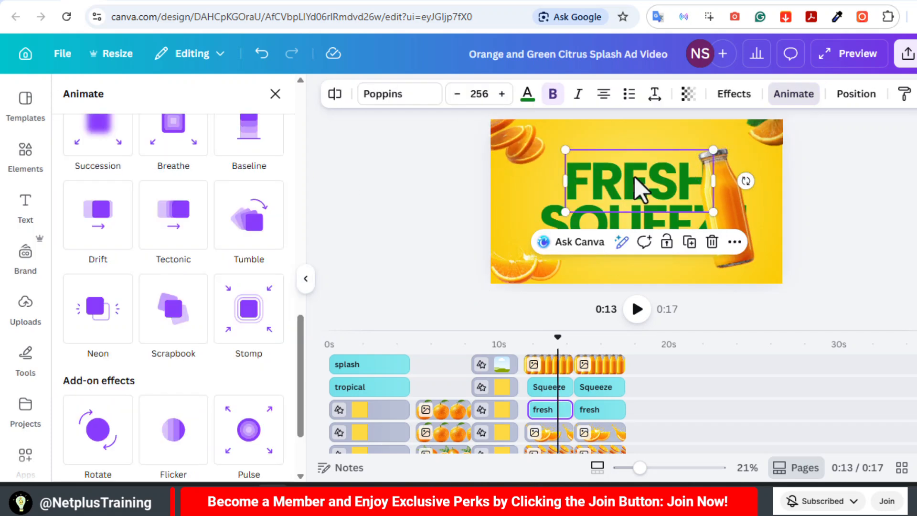
pyautogui.moveTo(303, 352); pyautogui.dragTo(307, 275)
pyautogui.click(179, 244)
pyautogui.scroll(-3, 301, 308)
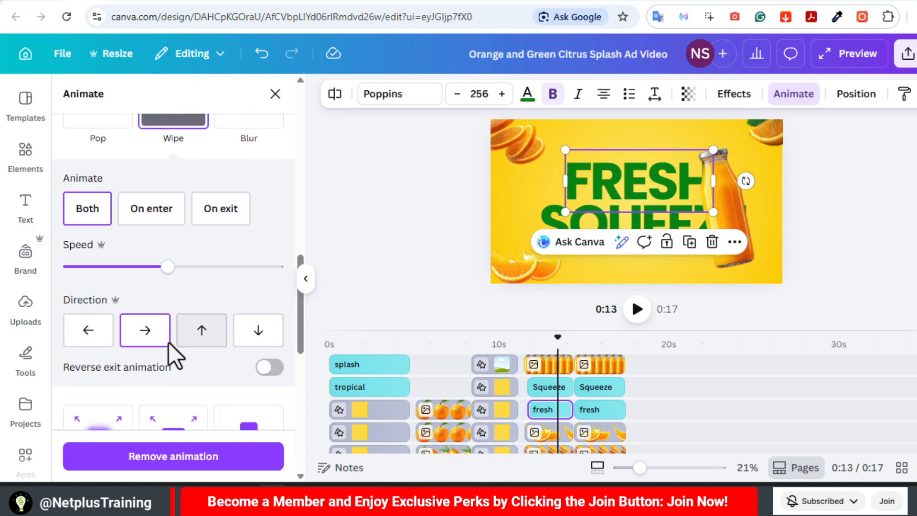
# Animate the fourth page's "SQUEEZE" text with a leftward Wipe on both enter and exit
pyautogui.click(590, 217)
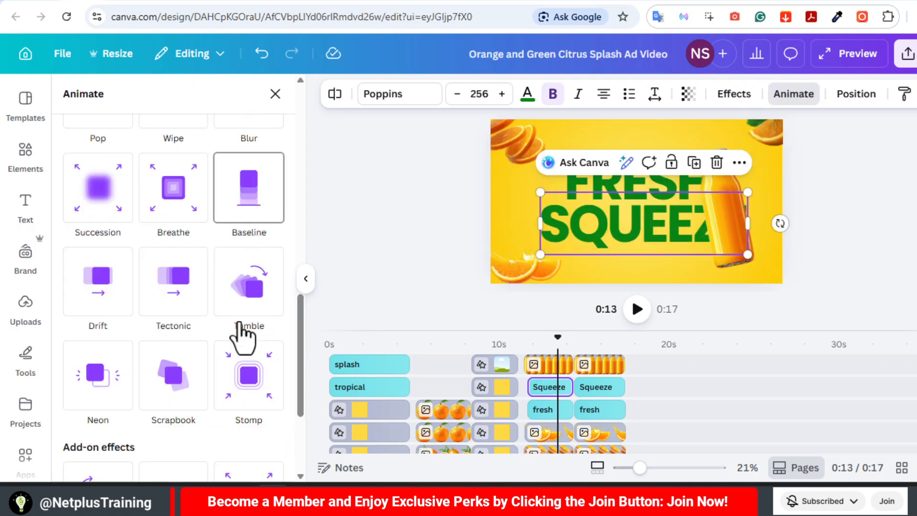
pyautogui.click(178, 143)
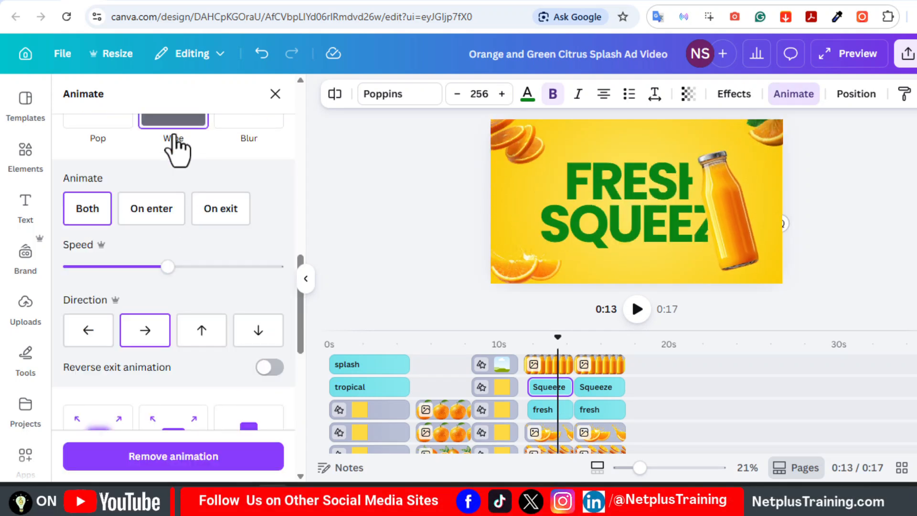
pyautogui.click(89, 337)
pyautogui.moveTo(557, 344); pyautogui.dragTo(583, 345)
# Add a 0.5-second Match & Move transition between the fourth and fifth pages and play back the video
pyautogui.scroll(-5, 582, 401)
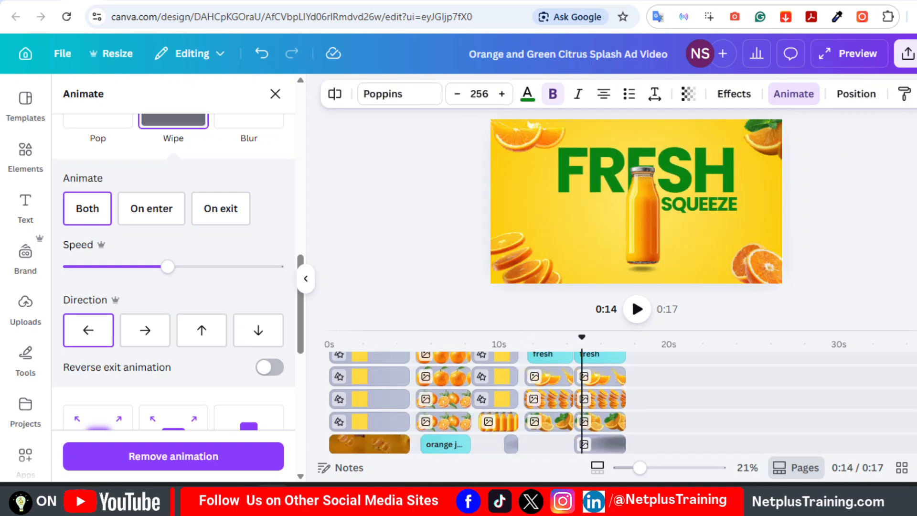
pyautogui.scroll(-1, 584, 422)
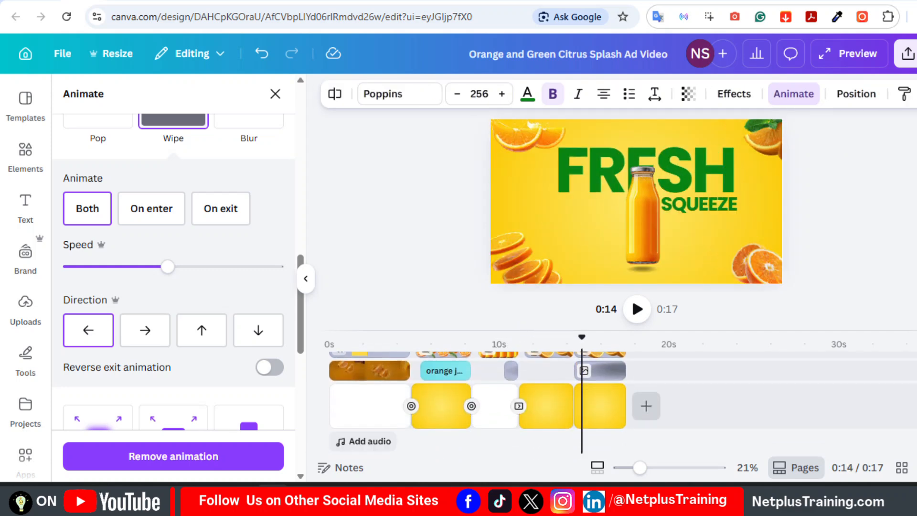
pyautogui.click(580, 421)
pyautogui.click(574, 423)
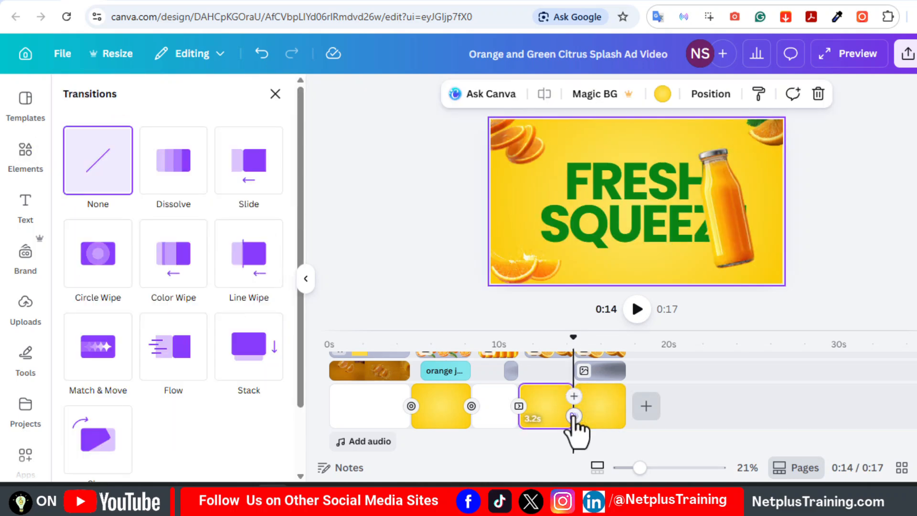
pyautogui.click(95, 354)
pyautogui.scroll(-4, 301, 382)
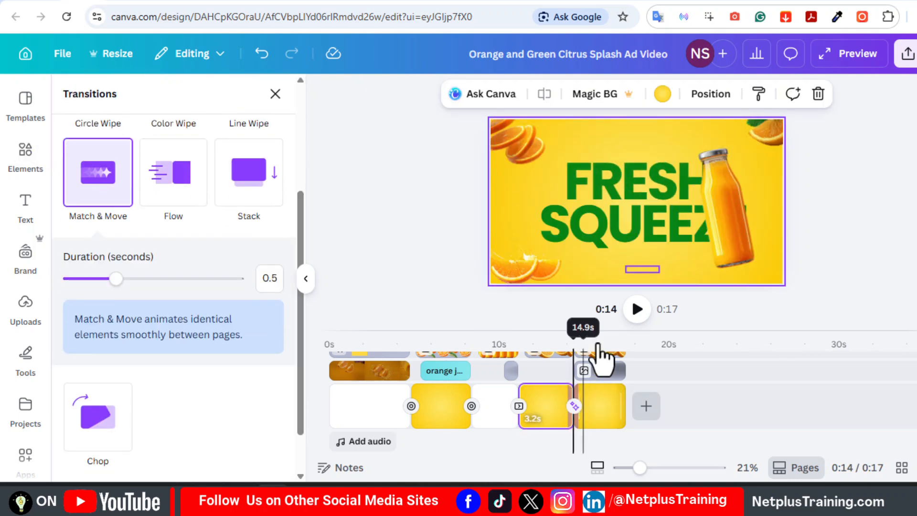
pyautogui.click(637, 315)
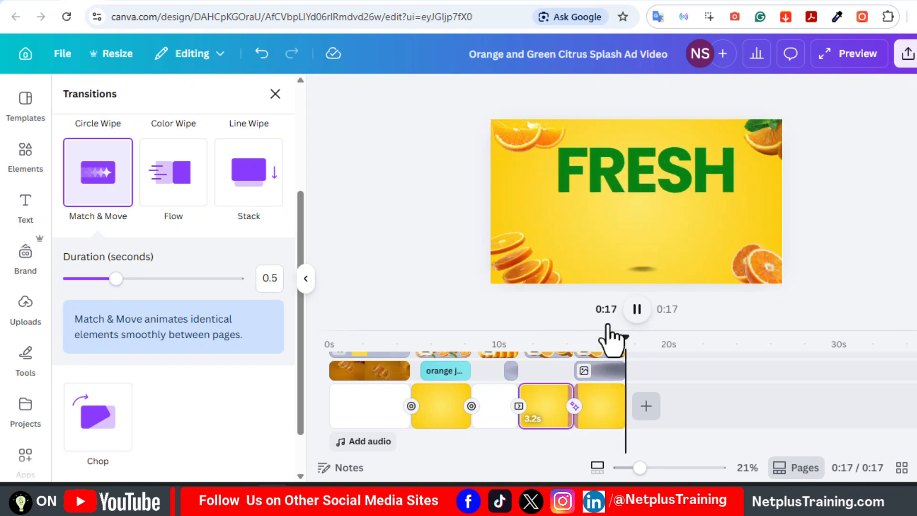
# Search the audio library for "splash movement" and add Splash Movement 1 to the first page at about 1 second
pyautogui.click(359, 440)
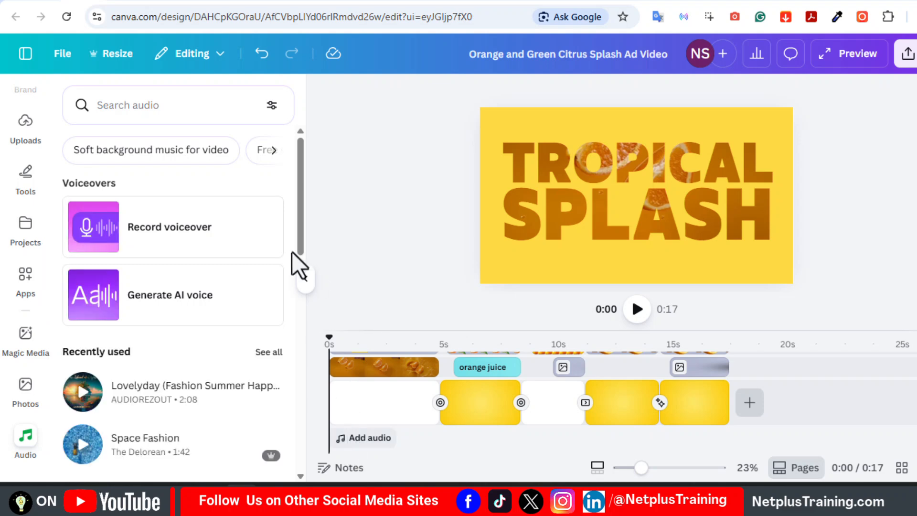
pyautogui.click(134, 107)
pyautogui.write('splash')
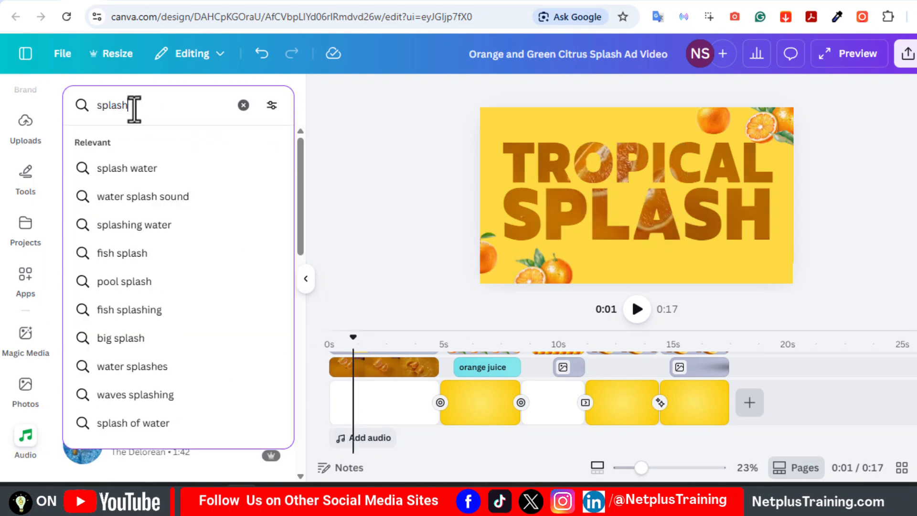
pyautogui.write(' move')
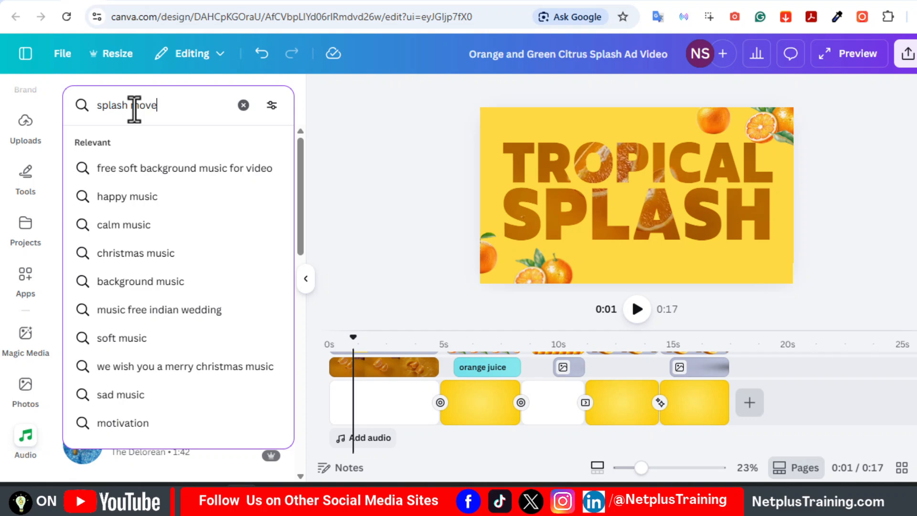
pyautogui.write('ment')
pyautogui.press('Return')
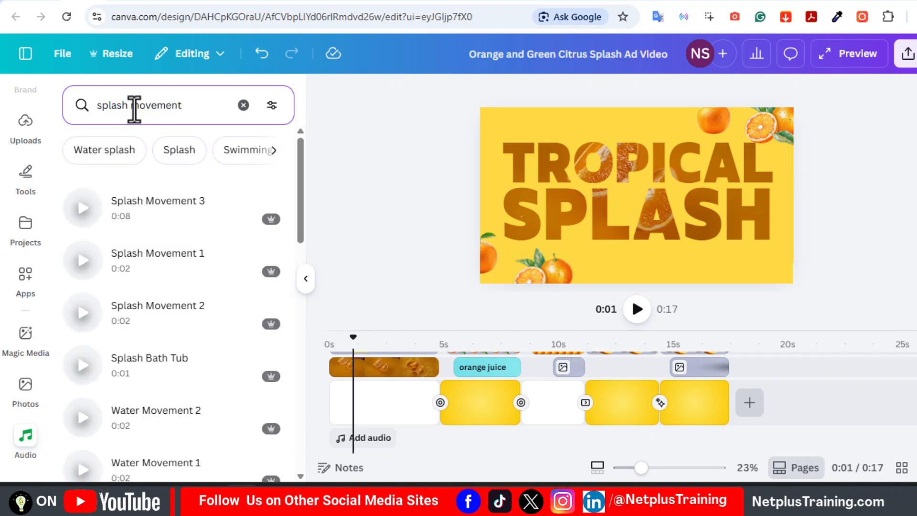
pyautogui.click(83, 313)
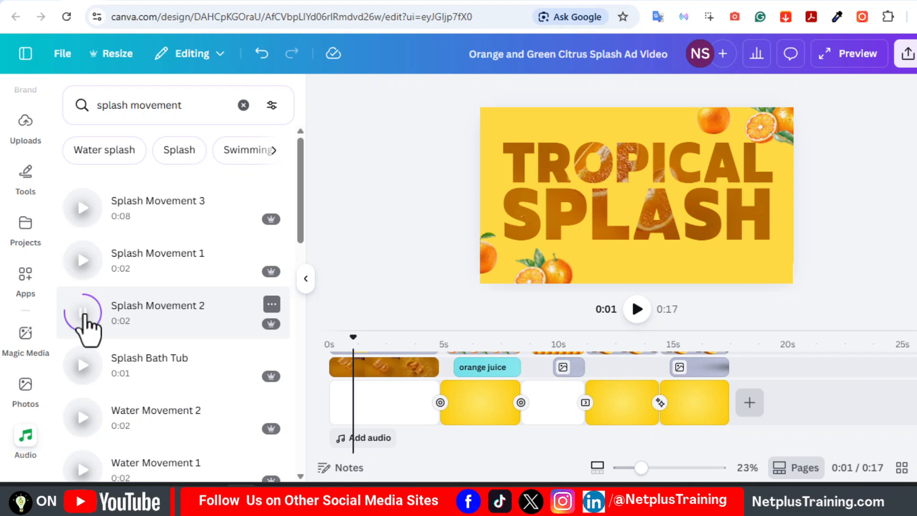
pyautogui.click(245, 336)
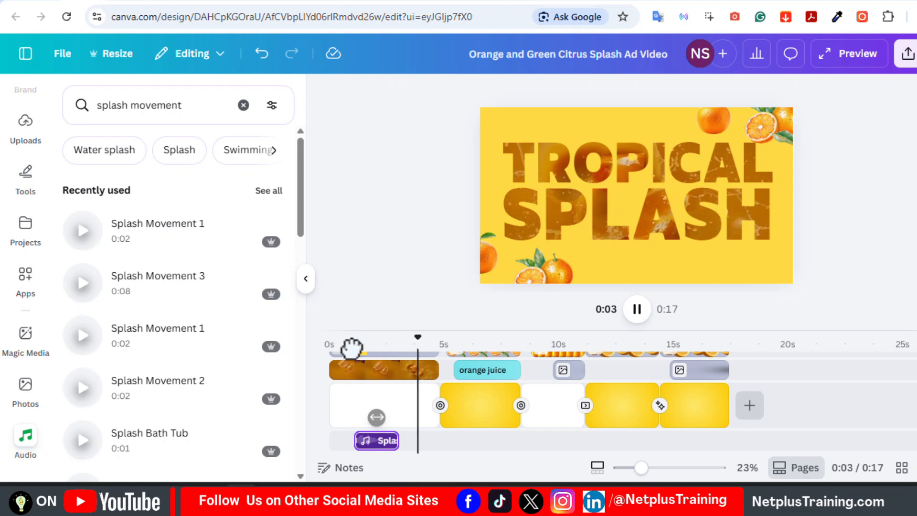
pyautogui.press('space')
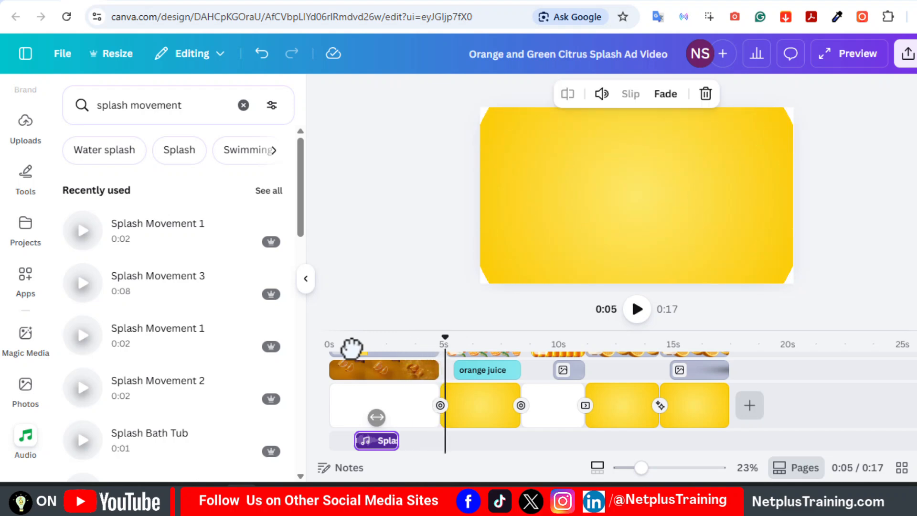
# Shift the splash sound slightly earlier on the first page and lower its volume
pyautogui.click(373, 344)
pyautogui.click(602, 95)
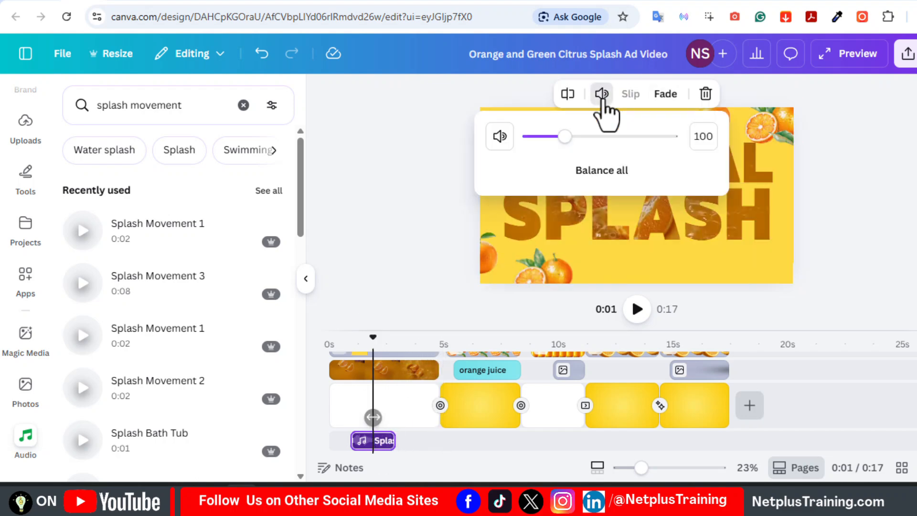
pyautogui.moveTo(562, 134); pyautogui.dragTo(543, 137)
# Search audio for "whoosh transition" and place Whoosh Transition 1, trimmed to 0.4 seconds, at the transition between the second and third pages
pyautogui.click(516, 344)
pyautogui.click(244, 105)
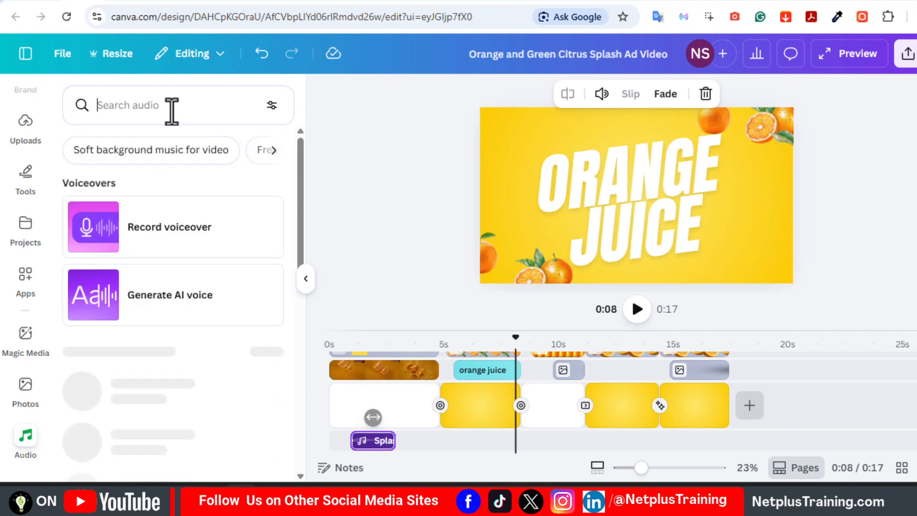
pyautogui.click(172, 107)
pyautogui.write('whoosh transition')
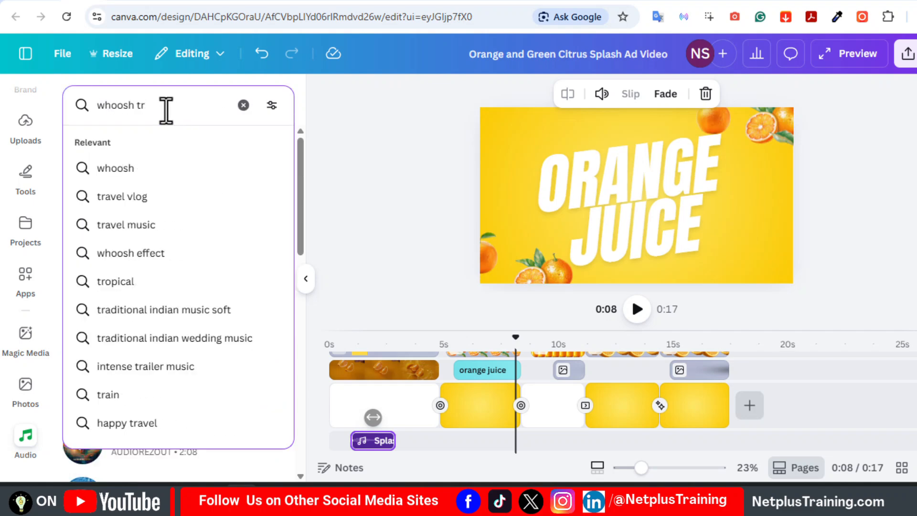
pyautogui.press('Return')
pyautogui.click(82, 210)
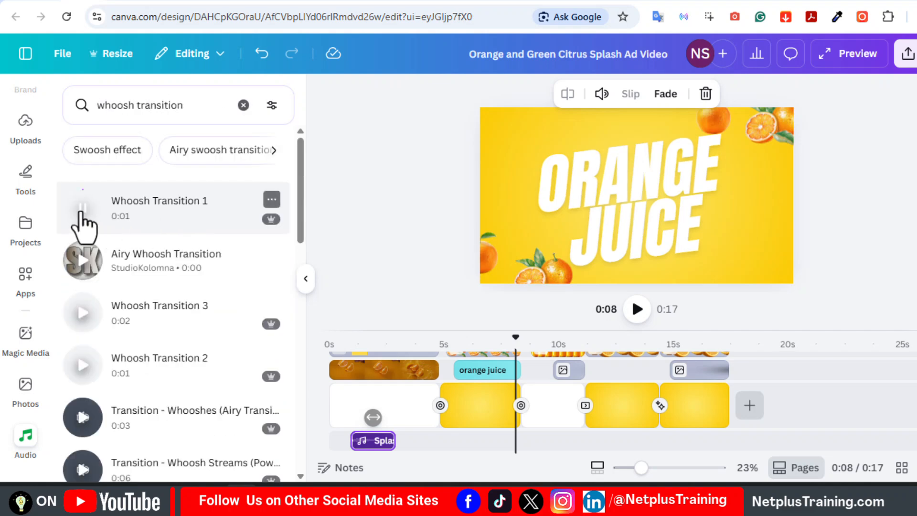
pyautogui.moveTo(124, 234); pyautogui.dragTo(503, 418)
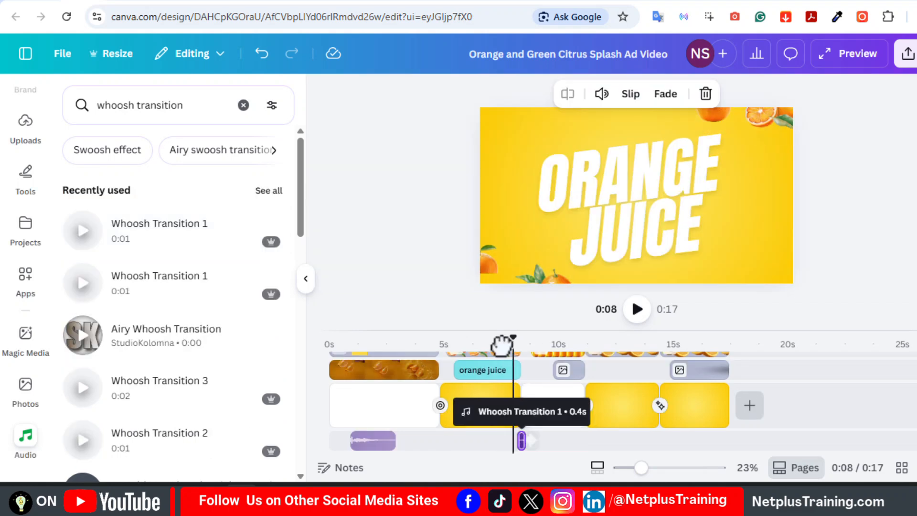
pyautogui.press('space')
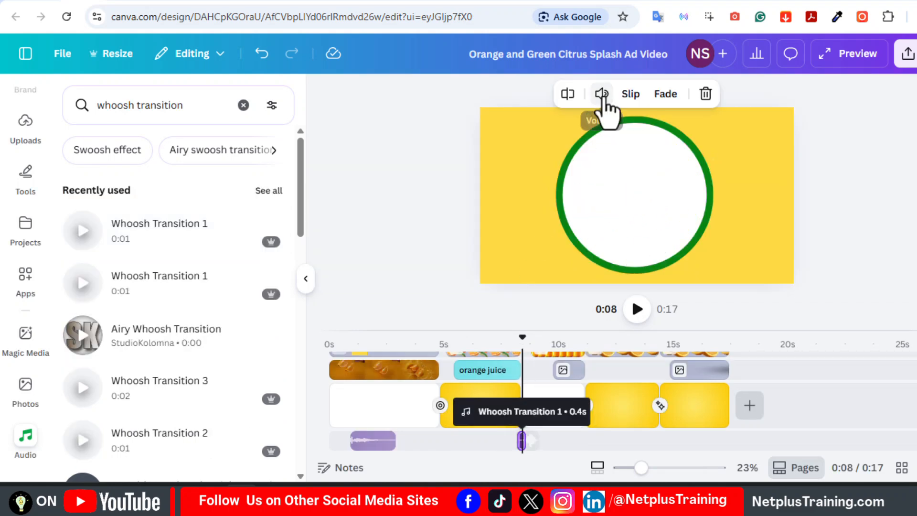
pyautogui.click(602, 94)
# Paste a copy of the whoosh sound at the transition between the first and second pages and play it back
pyautogui.click(440, 337)
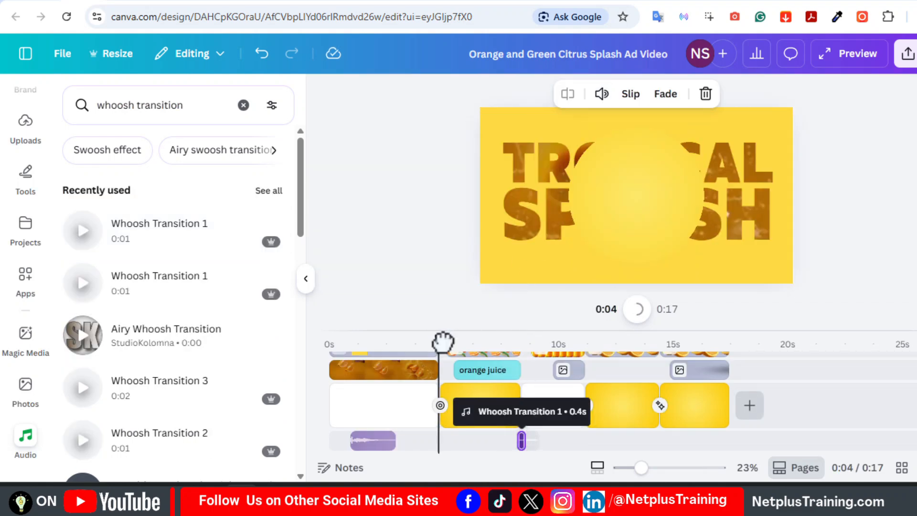
pyautogui.hotkey('ctrl', 'v')
pyautogui.press('space')
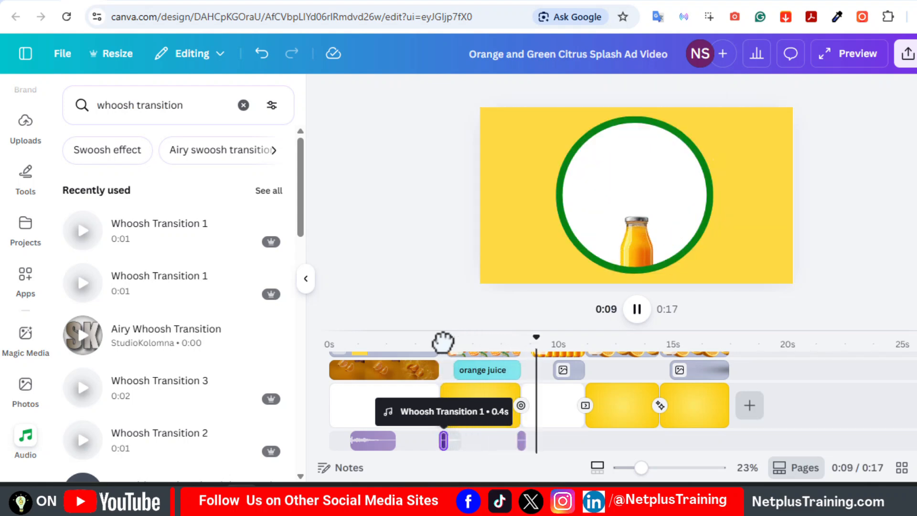
# Search audio for "glass clink" and place Glass Clinks 24 near the start of the fourth page, at about 11.6 seconds
pyautogui.click(167, 106)
pyautogui.write('glass ')
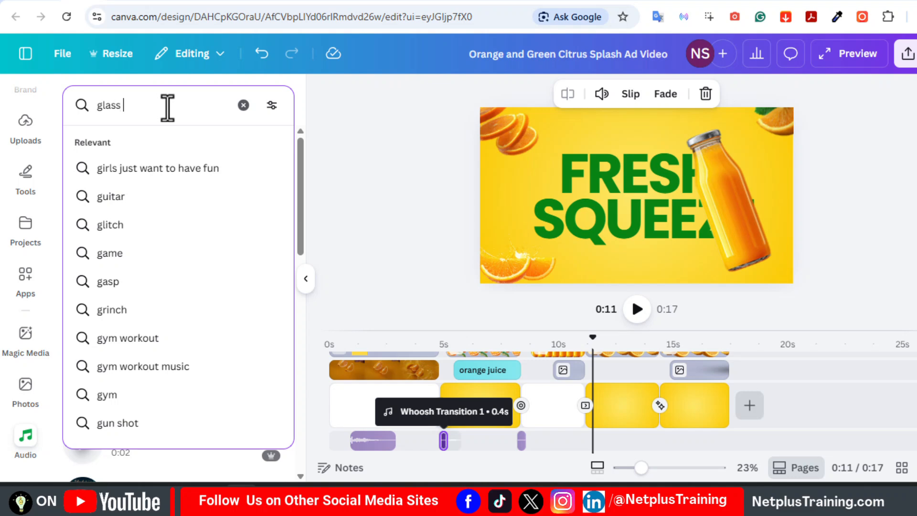
pyautogui.write('cl')
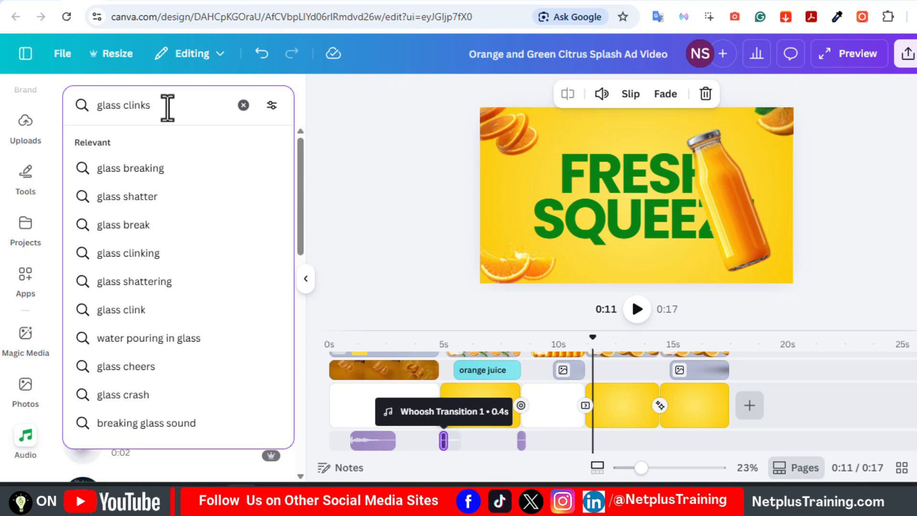
pyautogui.write('inks')
pyautogui.press('BackSpace')
pyautogui.press('Return')
pyautogui.scroll(-1, 305, 327)
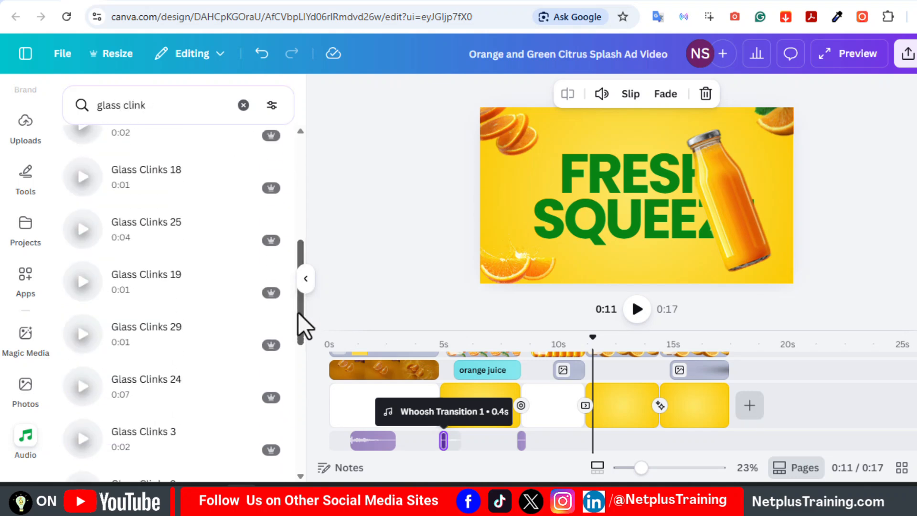
pyautogui.moveTo(139, 396); pyautogui.dragTo(603, 422)
pyautogui.moveTo(602, 342); pyautogui.dragTo(599, 343)
pyautogui.moveTo(623, 441); pyautogui.dragTo(621, 441)
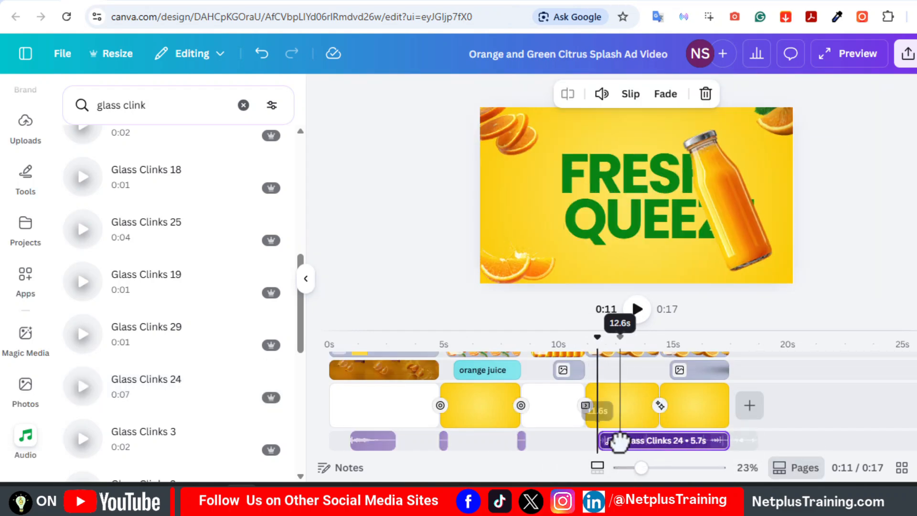
# Trim the end of the Glass Clinks 24 clip so it stops at about 0:13, before the fourth page ends
pyautogui.moveTo(599, 343); pyautogui.dragTo(635, 343)
pyautogui.moveTo(728, 442); pyautogui.dragTo(634, 442)
pyautogui.moveTo(634, 343); pyautogui.dragTo(590, 334)
pyautogui.press('space')
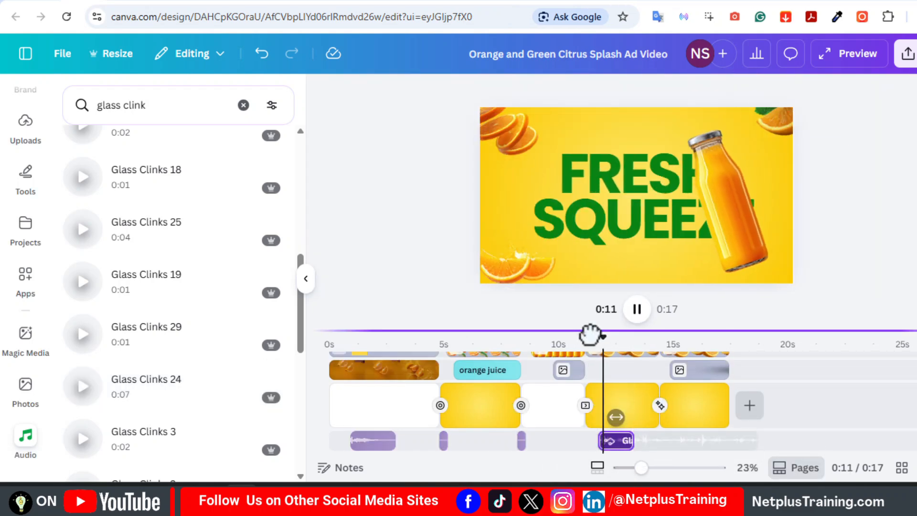
pyautogui.press('space')
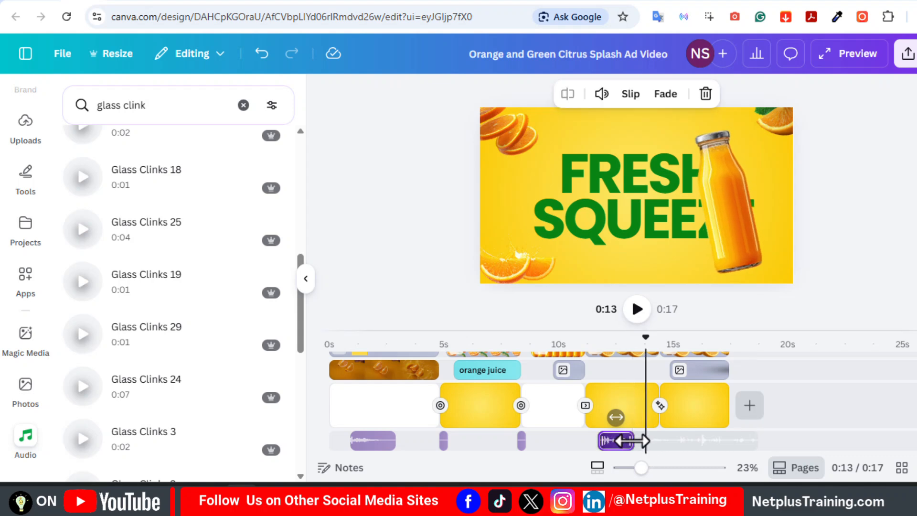
pyautogui.moveTo(632, 441); pyautogui.dragTo(637, 440)
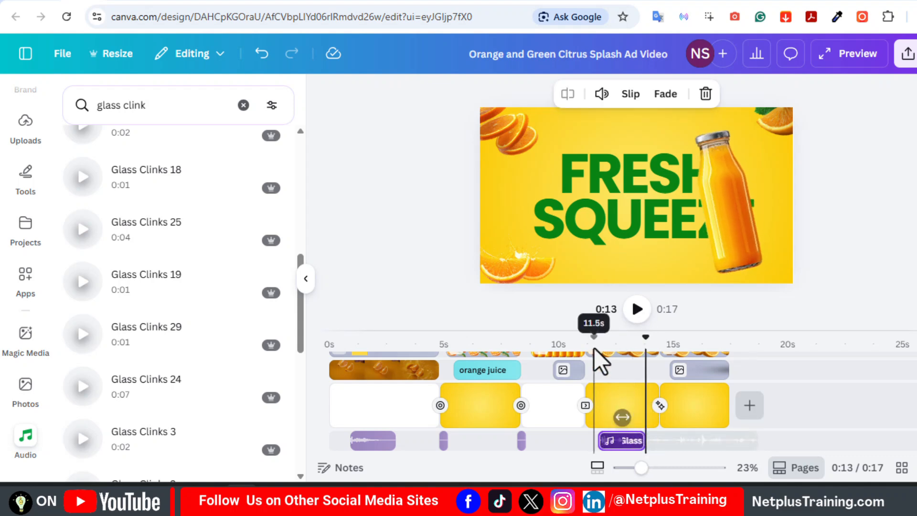
# Lower the volume of the glass clink sound and play it back from about 0:12
pyautogui.moveTo(643, 335)
pyautogui.mouseDown()
pyautogui.moveTo(621, 337)
pyautogui.moveTo(638, 337)
pyautogui.mouseUp()
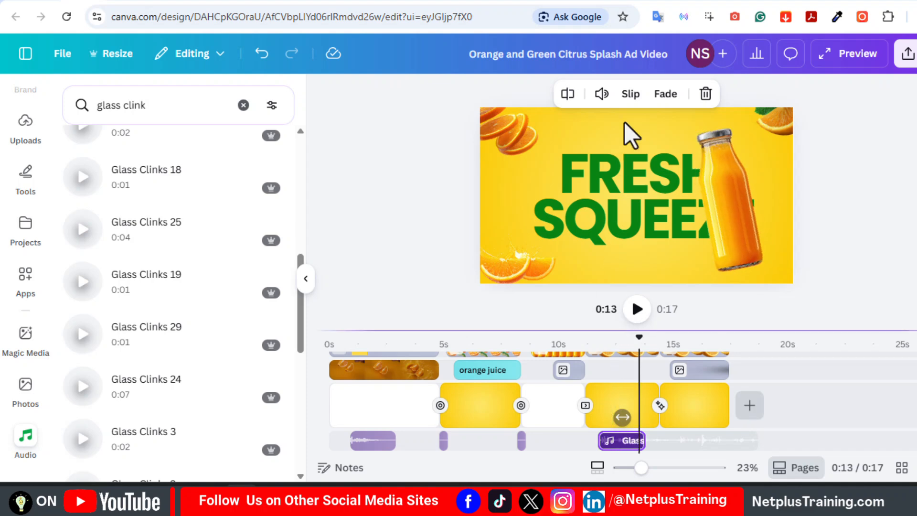
pyautogui.click(602, 94)
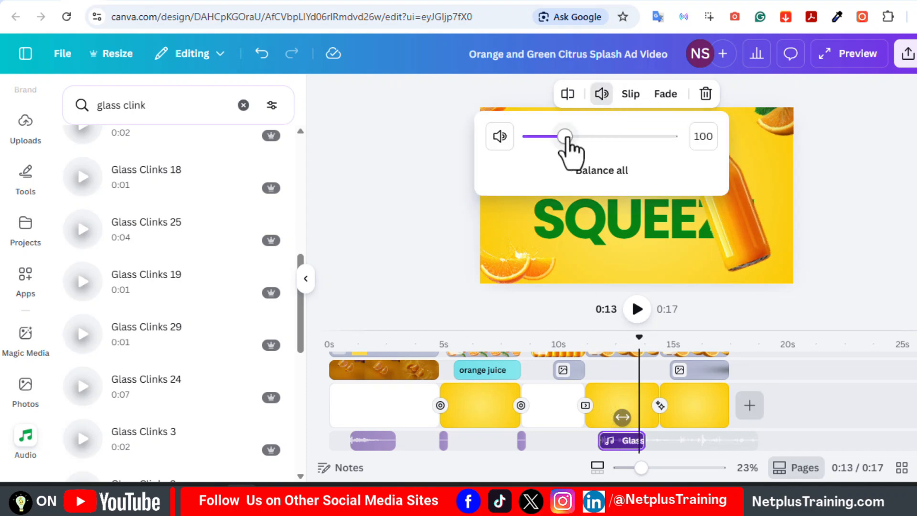
pyautogui.moveTo(566, 138); pyautogui.dragTo(541, 136)
pyautogui.moveTo(624, 348); pyautogui.dragTo(603, 347)
pyautogui.press('space')
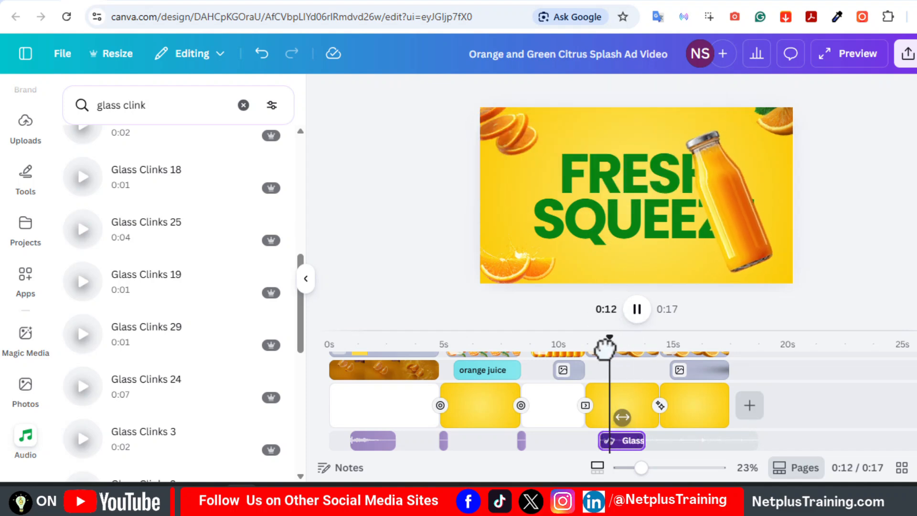
# Search the audio library for "promotional documentary" background music
pyautogui.click(244, 106)
pyautogui.click(155, 109)
pyautogui.write('p')
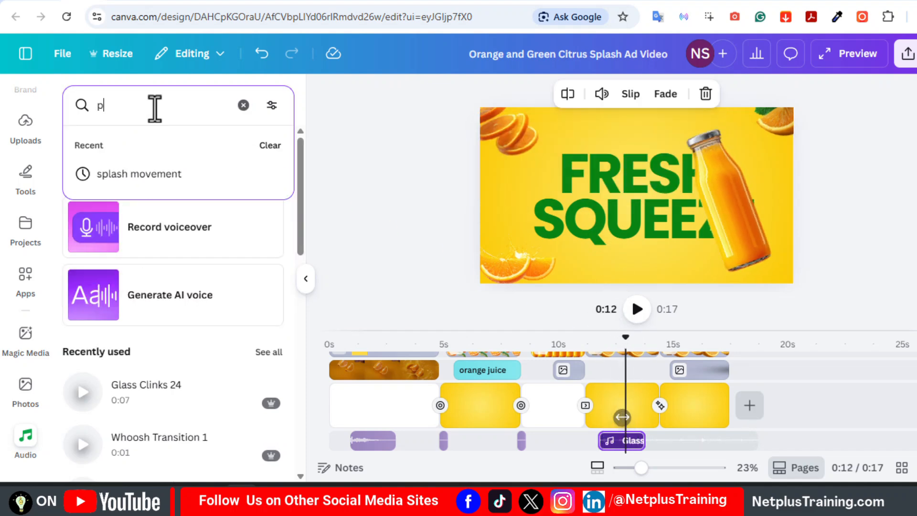
pyautogui.write('romotional d')
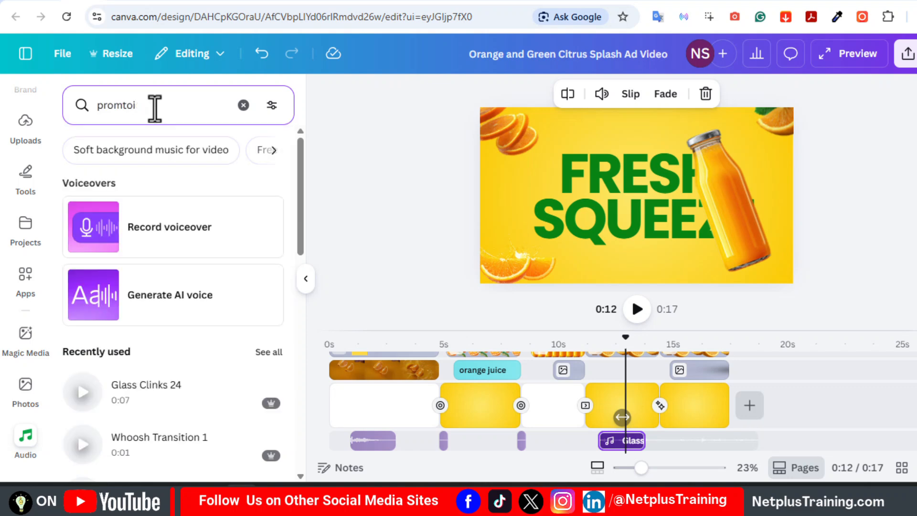
pyautogui.write('ocumentary')
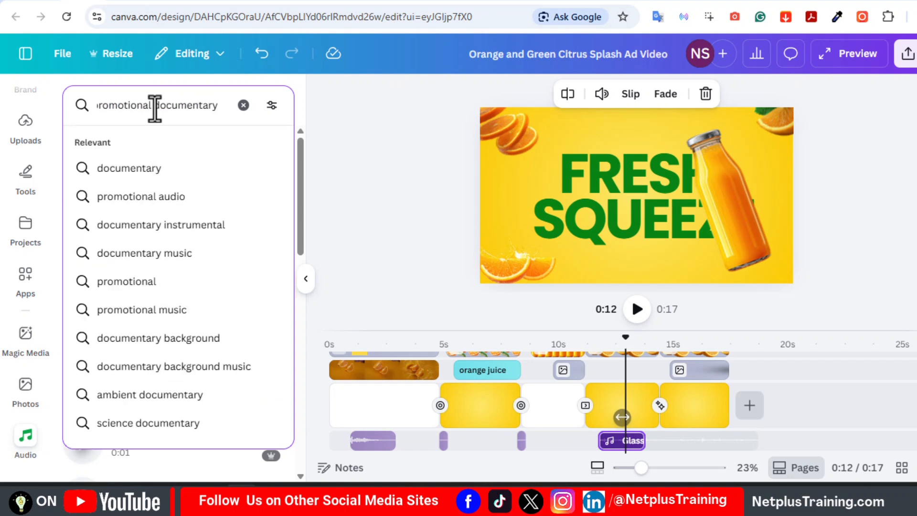
pyautogui.press('Return')
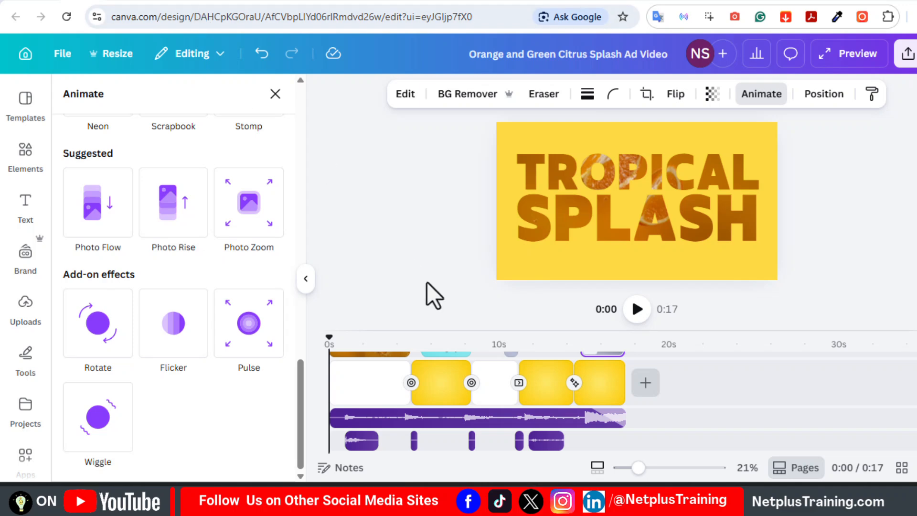
# Open the fade settings of the Promotion Documentary Ambient music track
pyautogui.click(604, 420)
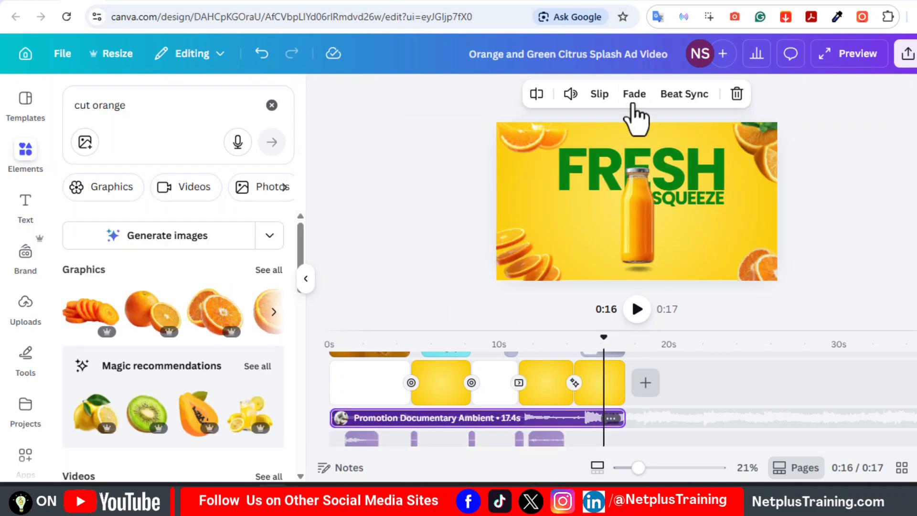
pyautogui.click(635, 94)
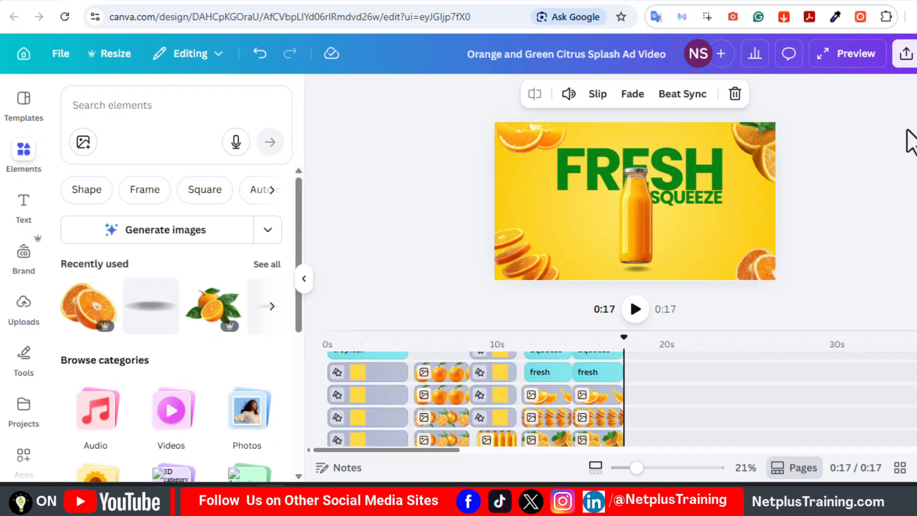
# Download the design as an MP4 video in 4K (UHD) quality
pyautogui.click(913, 57)
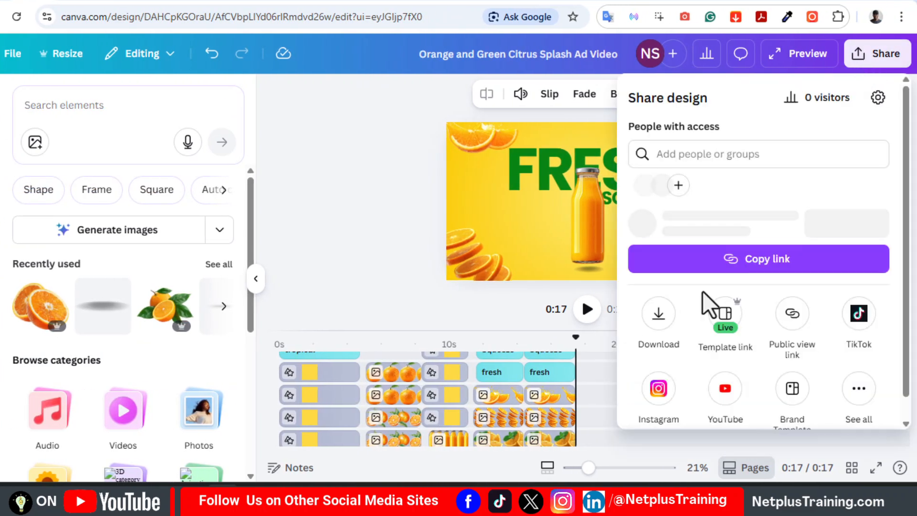
pyautogui.click(659, 356)
pyautogui.click(780, 313)
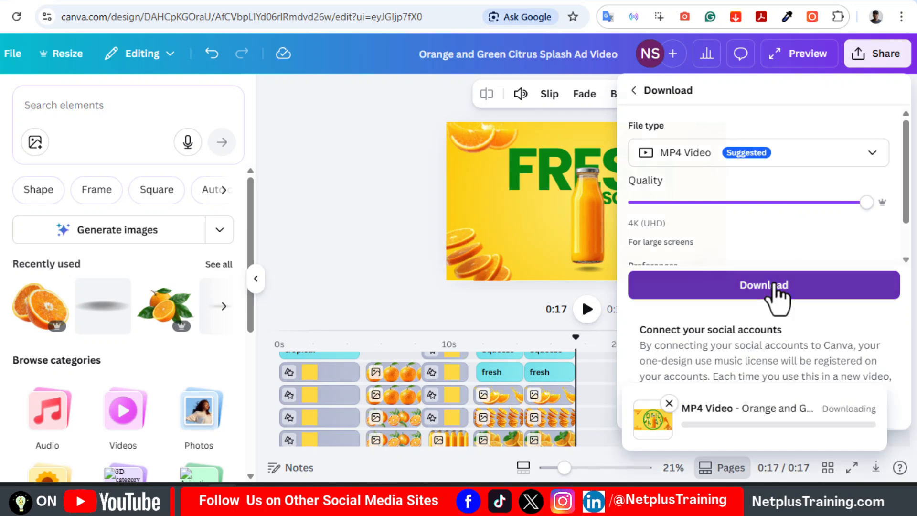